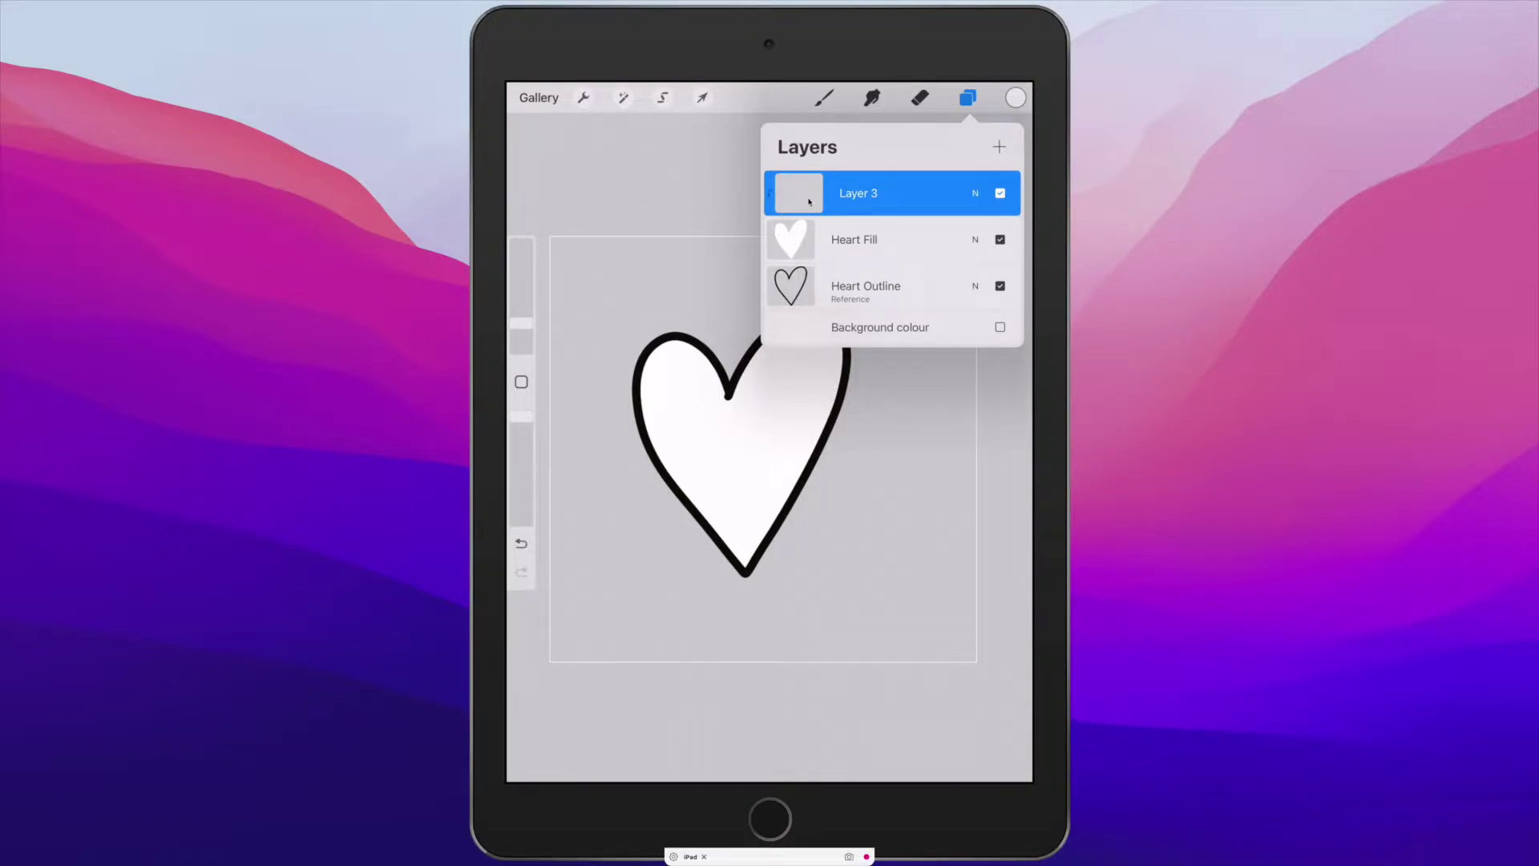
Pick a polka-dot pattern brush from the brush library and set the colour to dark red.
{"action": "key", "text": "b"}
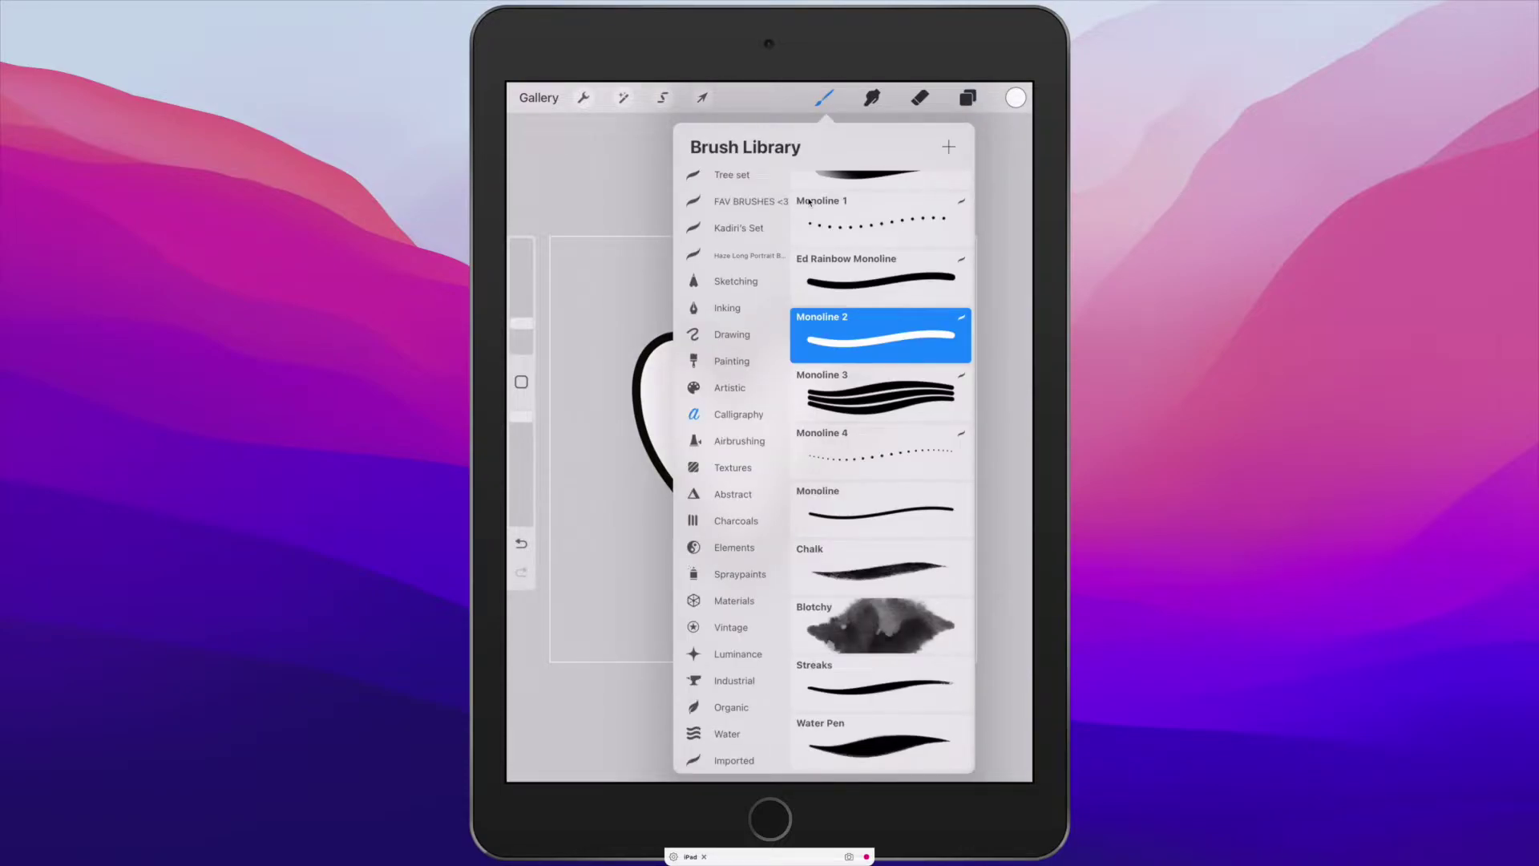
{"action": "scroll", "coordinate": [809, 202], "scroll_direction": "down", "scroll_amount": 5}
{"action": "scroll", "coordinate": [810, 202], "scroll_direction": "up", "scroll_amount": 5}
{"action": "scroll", "coordinate": [810, 201], "scroll_direction": "up", "scroll_amount": 2}
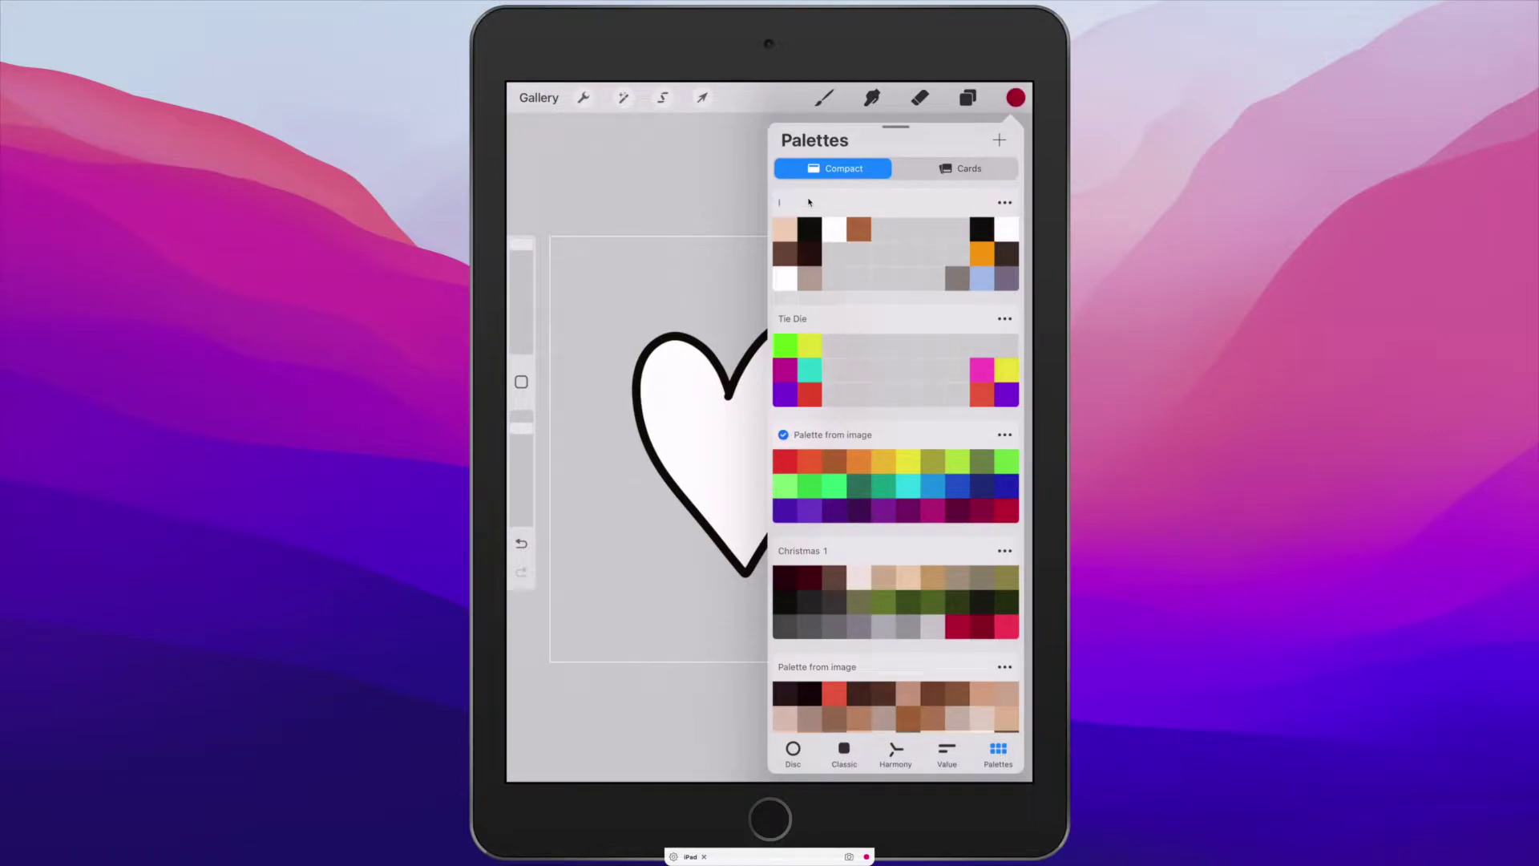
{"action": "left_click", "coordinate": [1016, 97]}
Rename Layer 3 above the heart fill as "Clipping Mask Layer".
{"action": "left_click", "coordinate": [967, 97]}
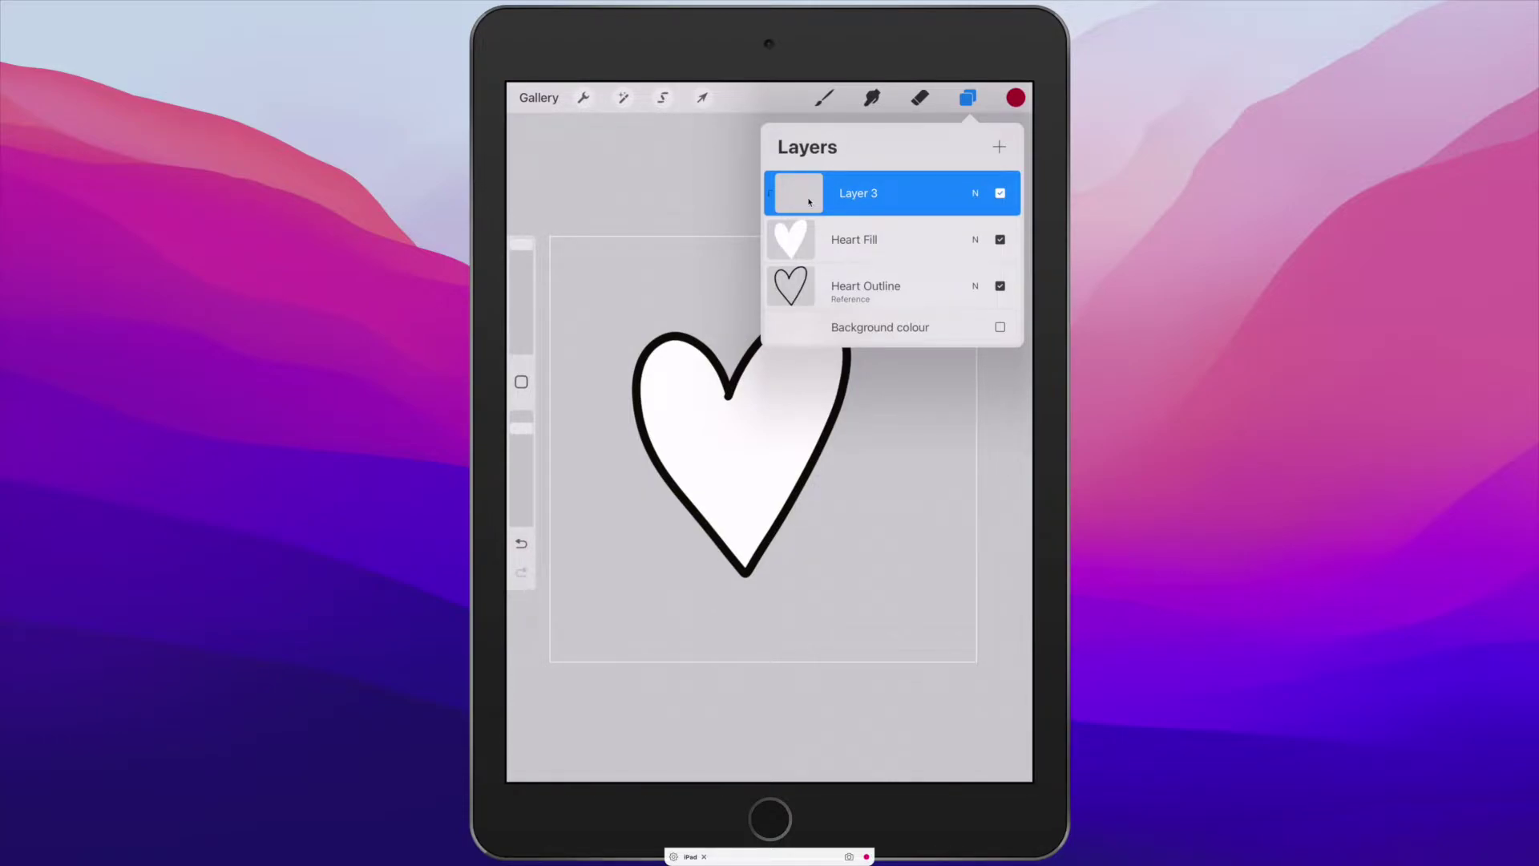
{"action": "left_click", "coordinate": [799, 193]}
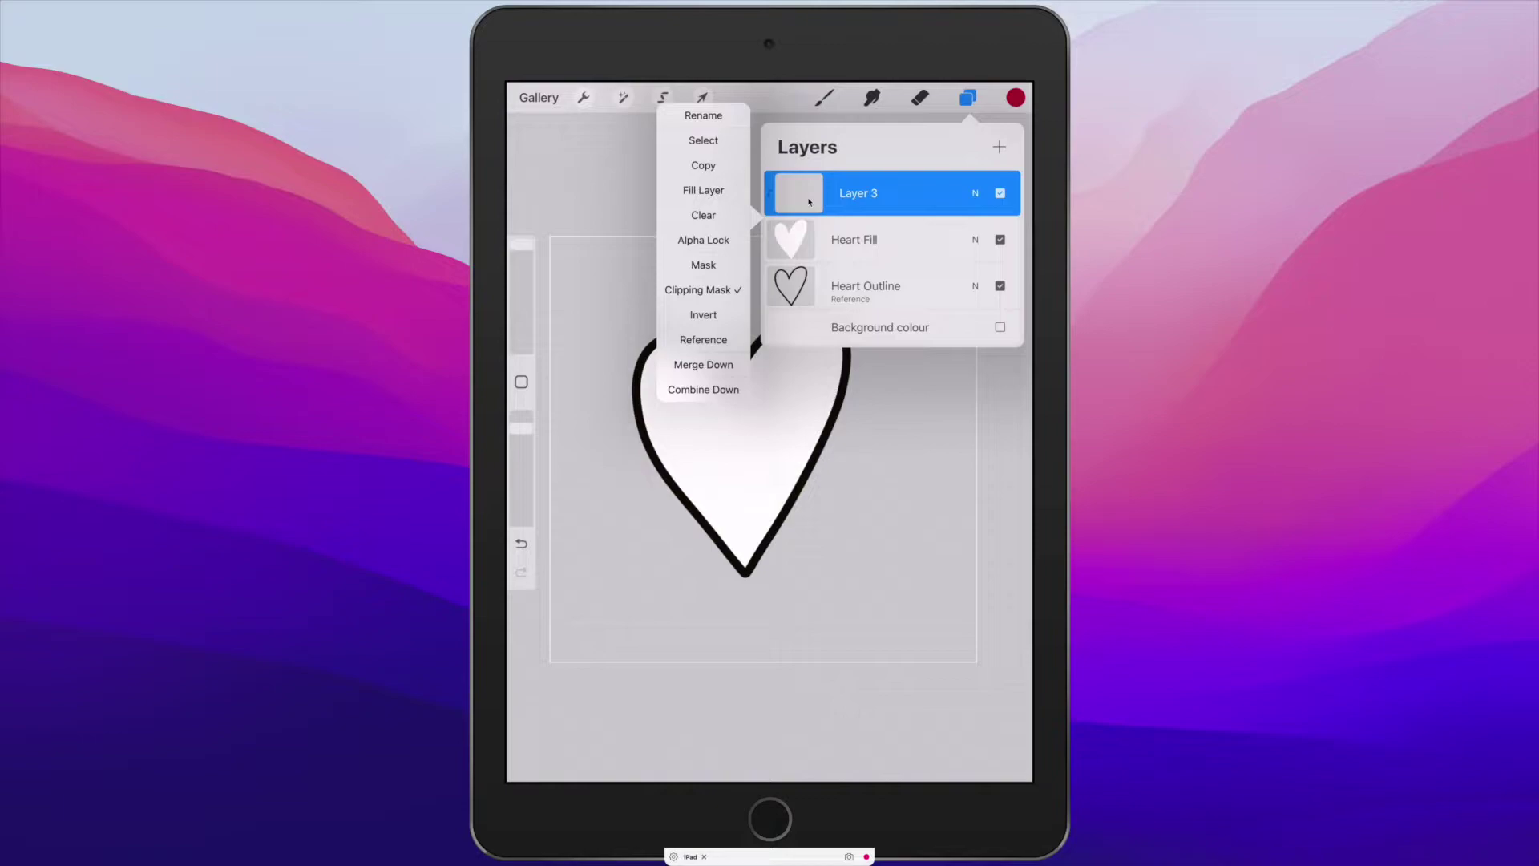
{"action": "left_click", "coordinate": [703, 115]}
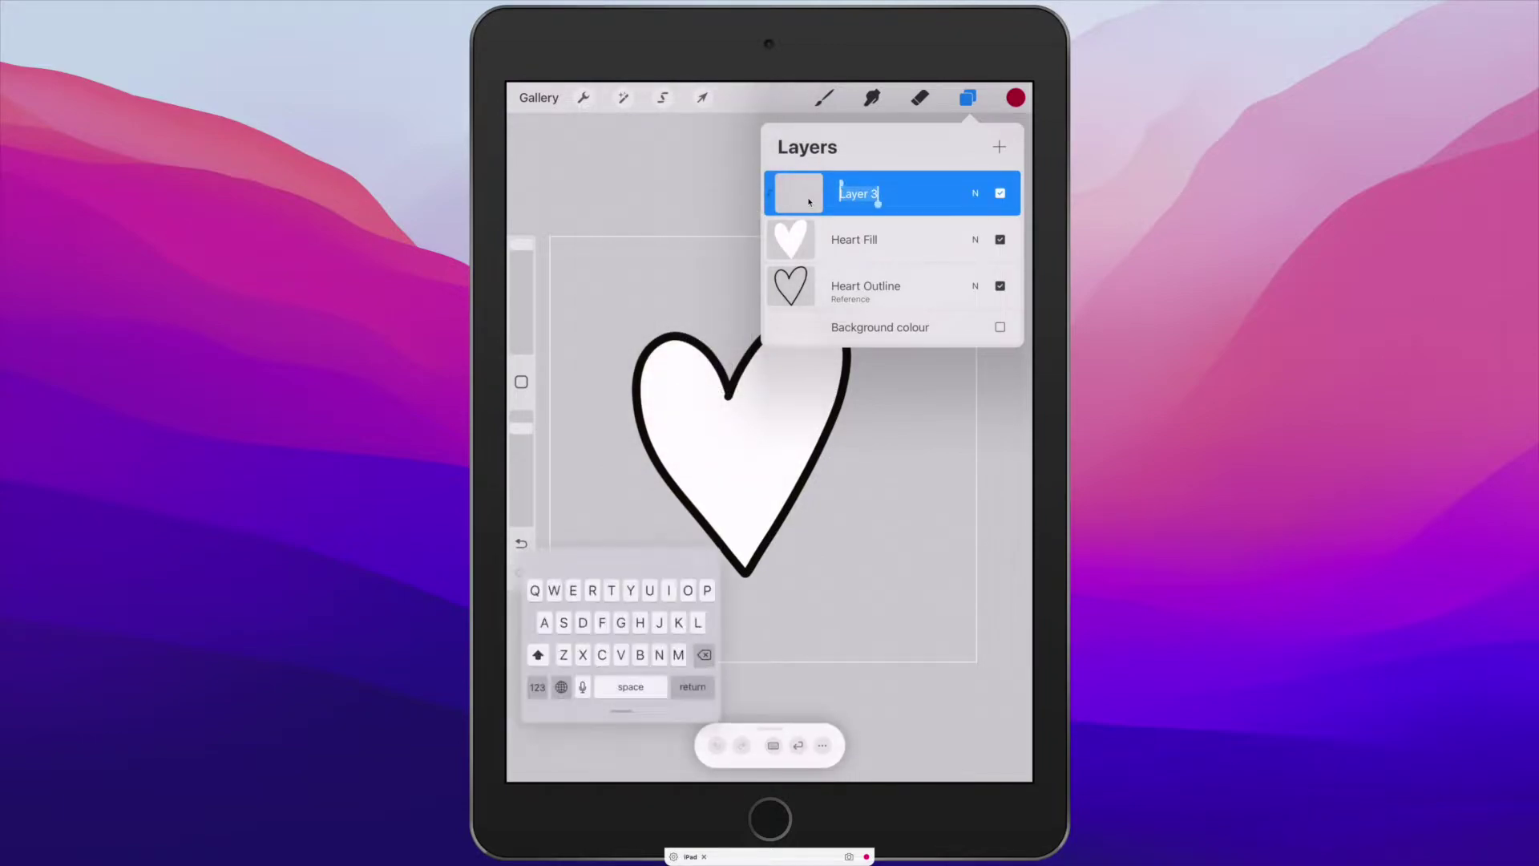
{"action": "type", "text": "Clipp"}
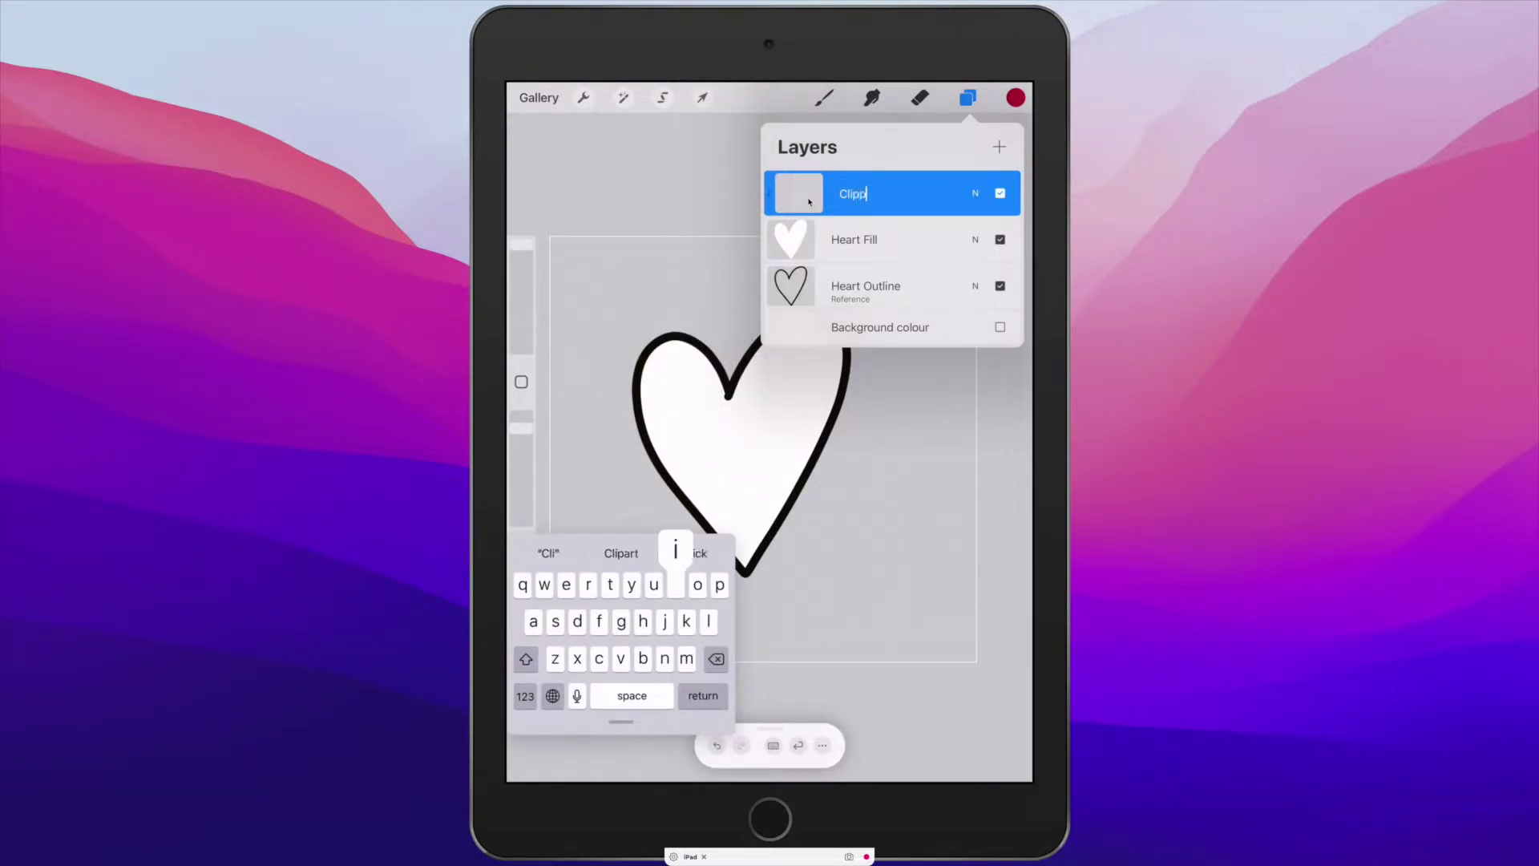
{"action": "type", "text": "ing Mask "}
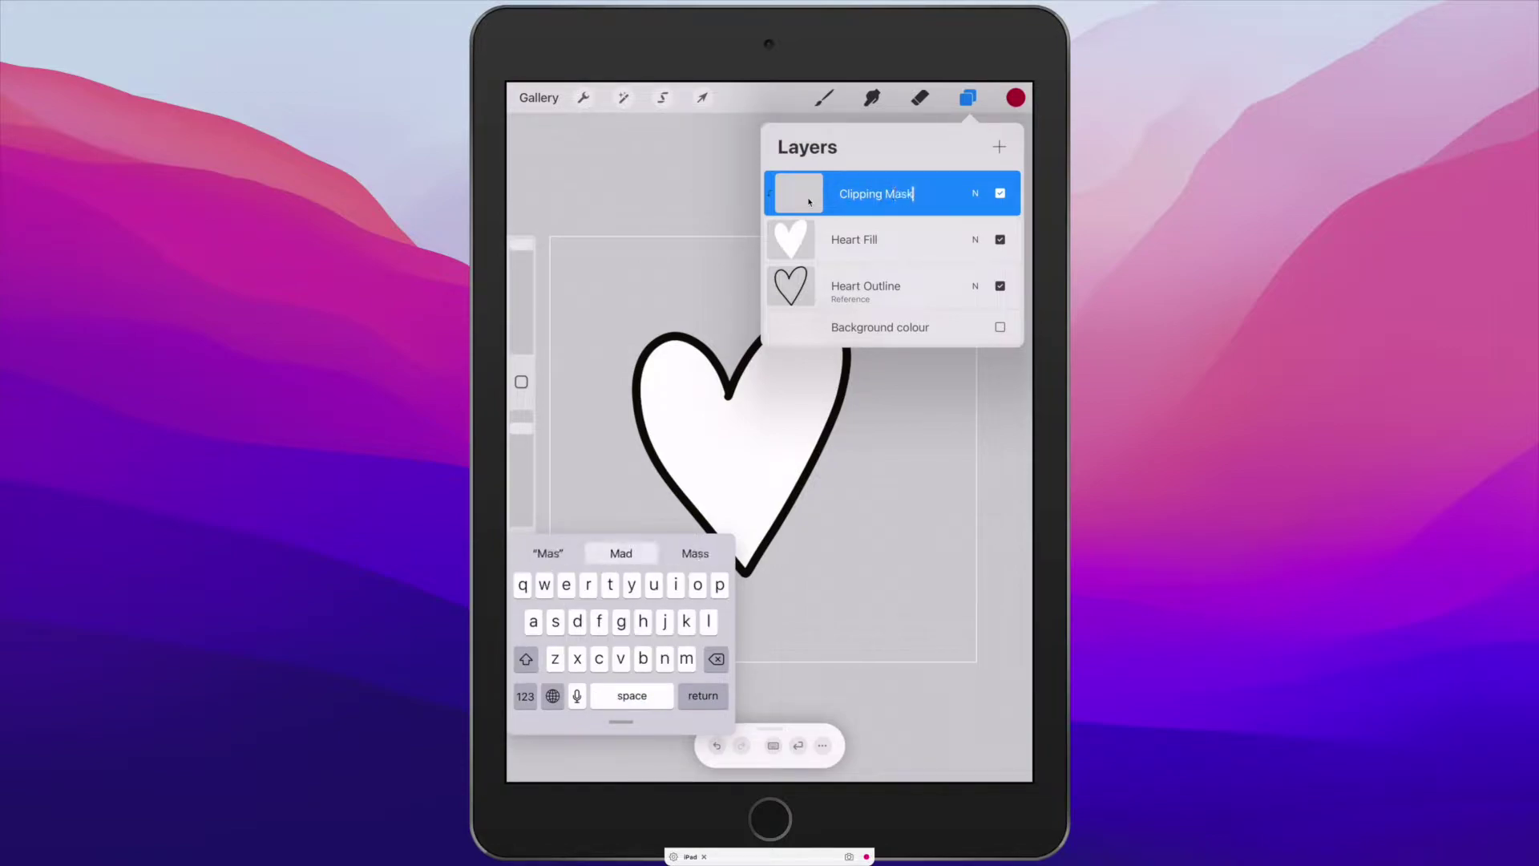
{"action": "type", "text": "Layer"}
{"action": "key", "text": "Return"}
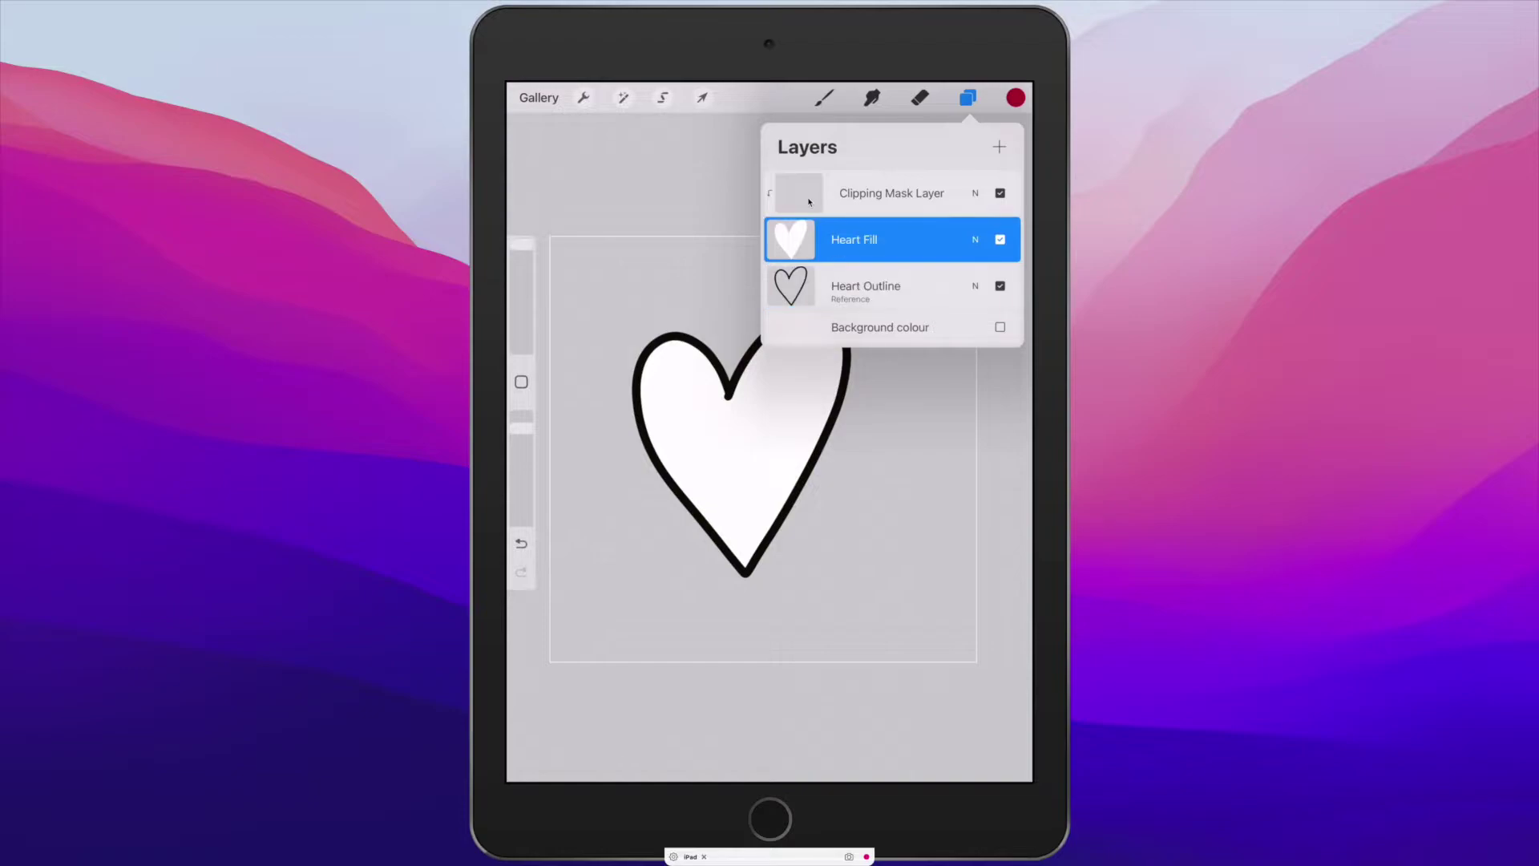
Paint dark red polka dots over the heart on the Clipping Mask Layer, and hide and reshow that layer.
{"action": "left_click", "coordinate": [810, 202]}
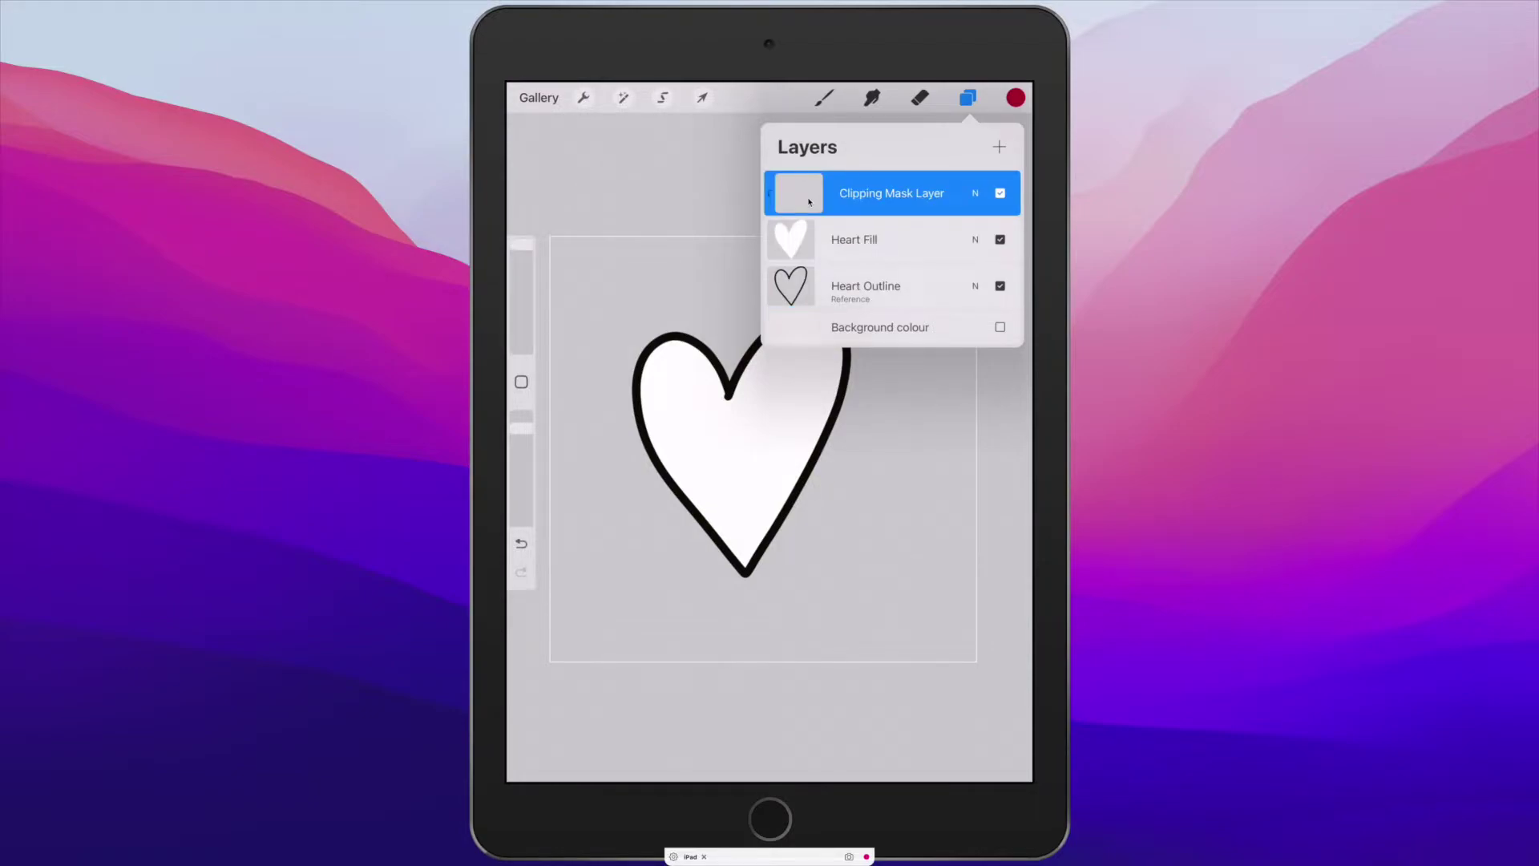
{"action": "key", "text": "l"}
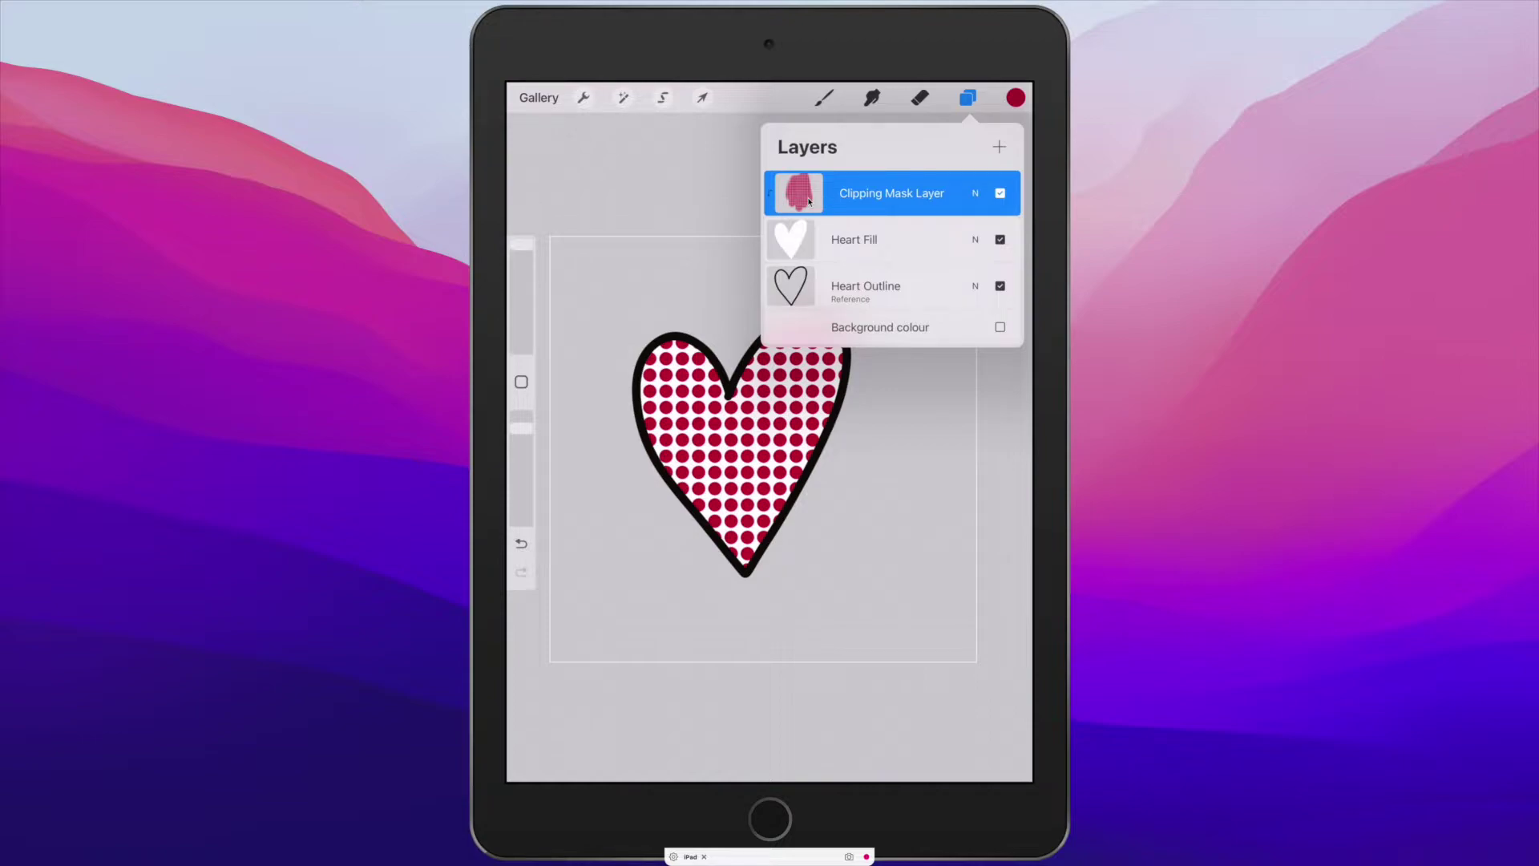
{"action": "left_click", "coordinate": [999, 194]}
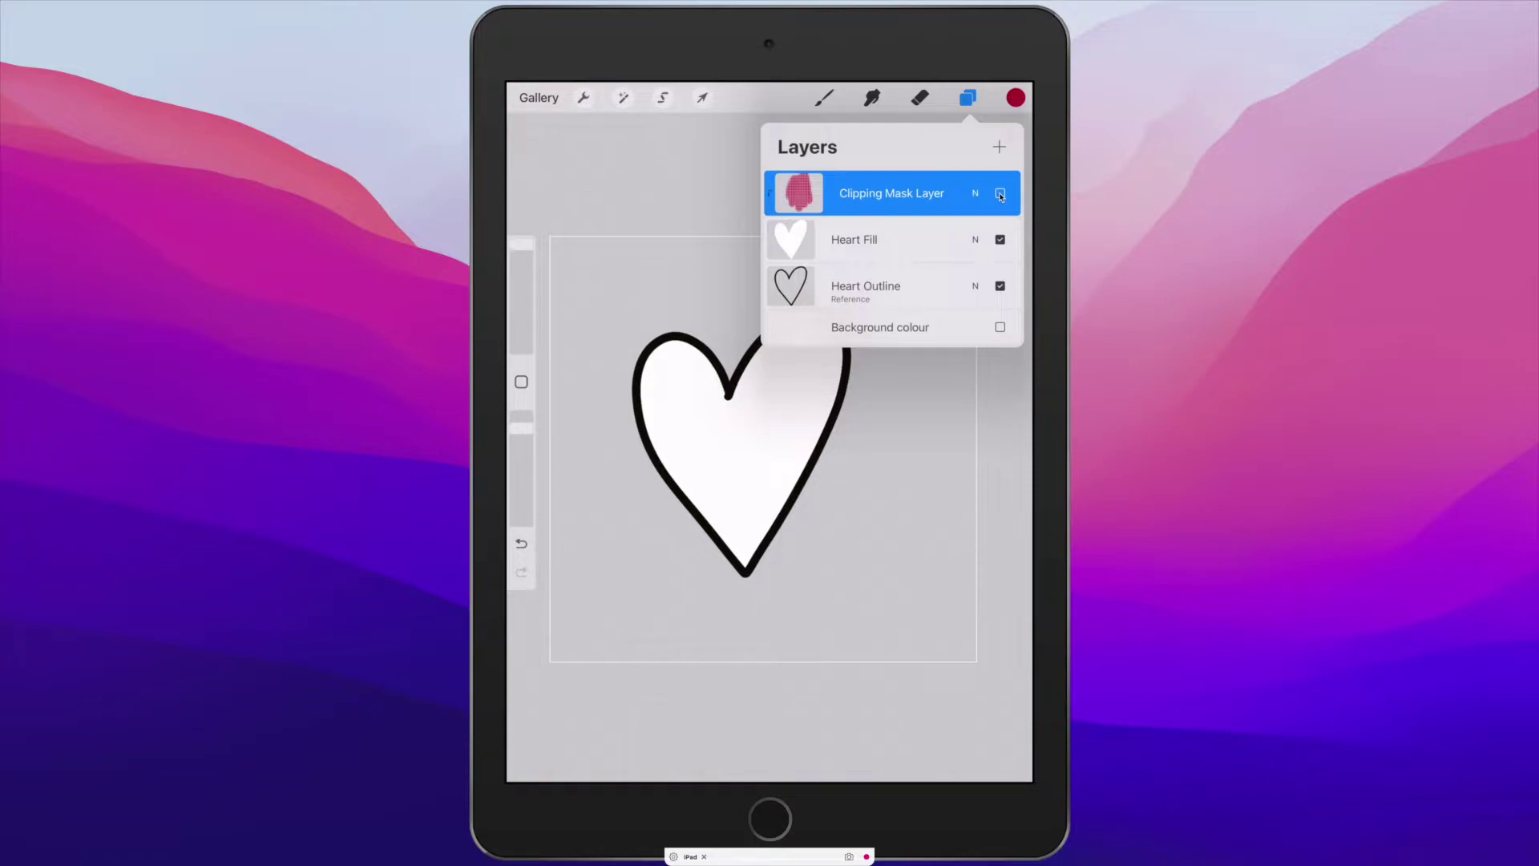
{"action": "left_click", "coordinate": [999, 194]}
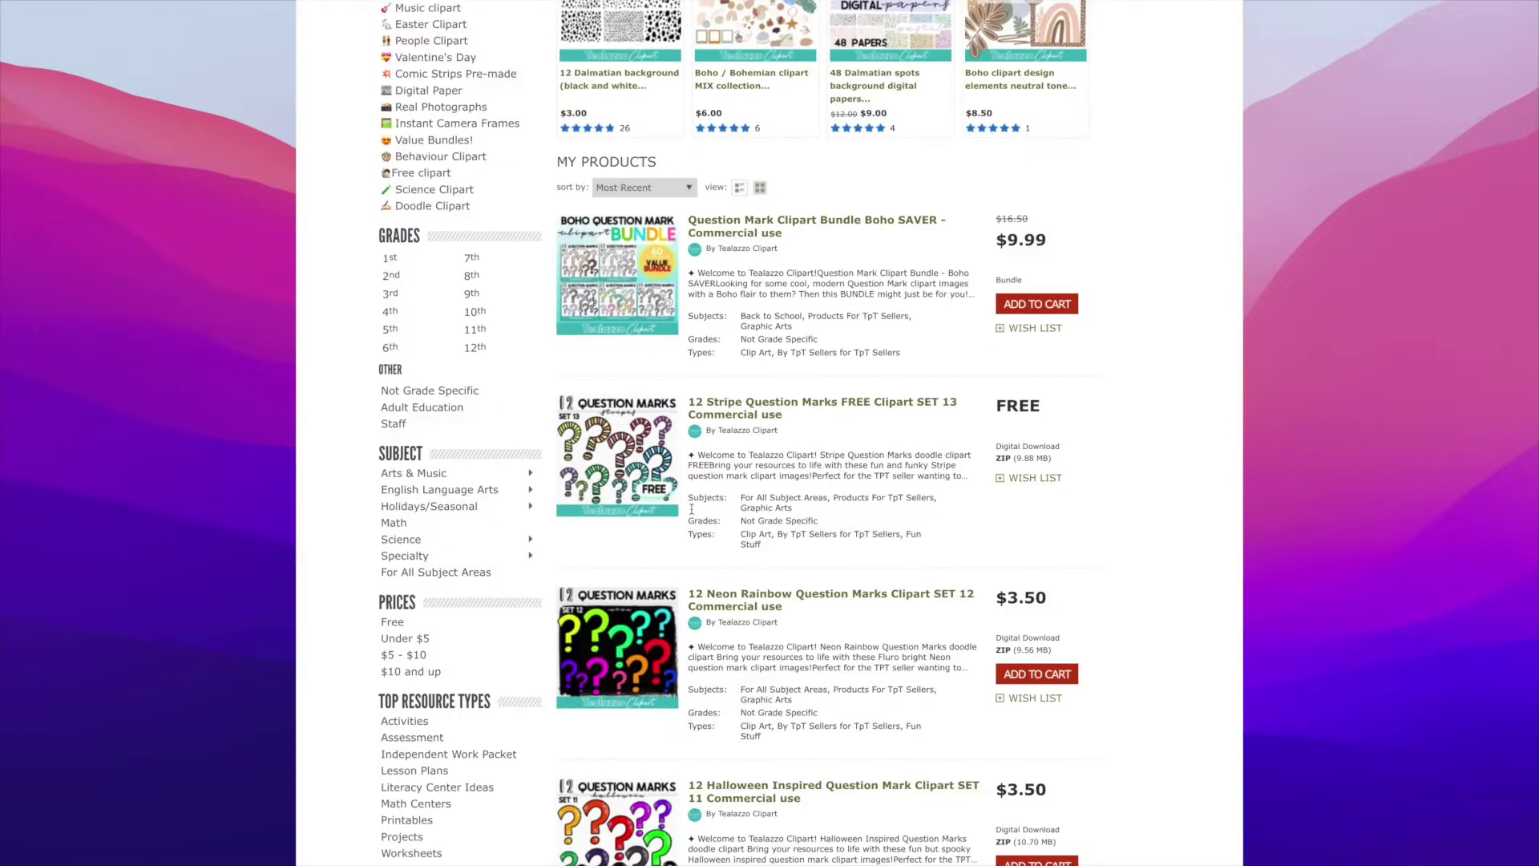
Examine the question mark clipart sets in the Tealazzo Clipart store's product list in the browser.
{"action": "mouse_move", "coordinate": [614, 465]}
{"action": "scroll", "coordinate": [614, 464], "scroll_direction": "down", "scroll_amount": 3}
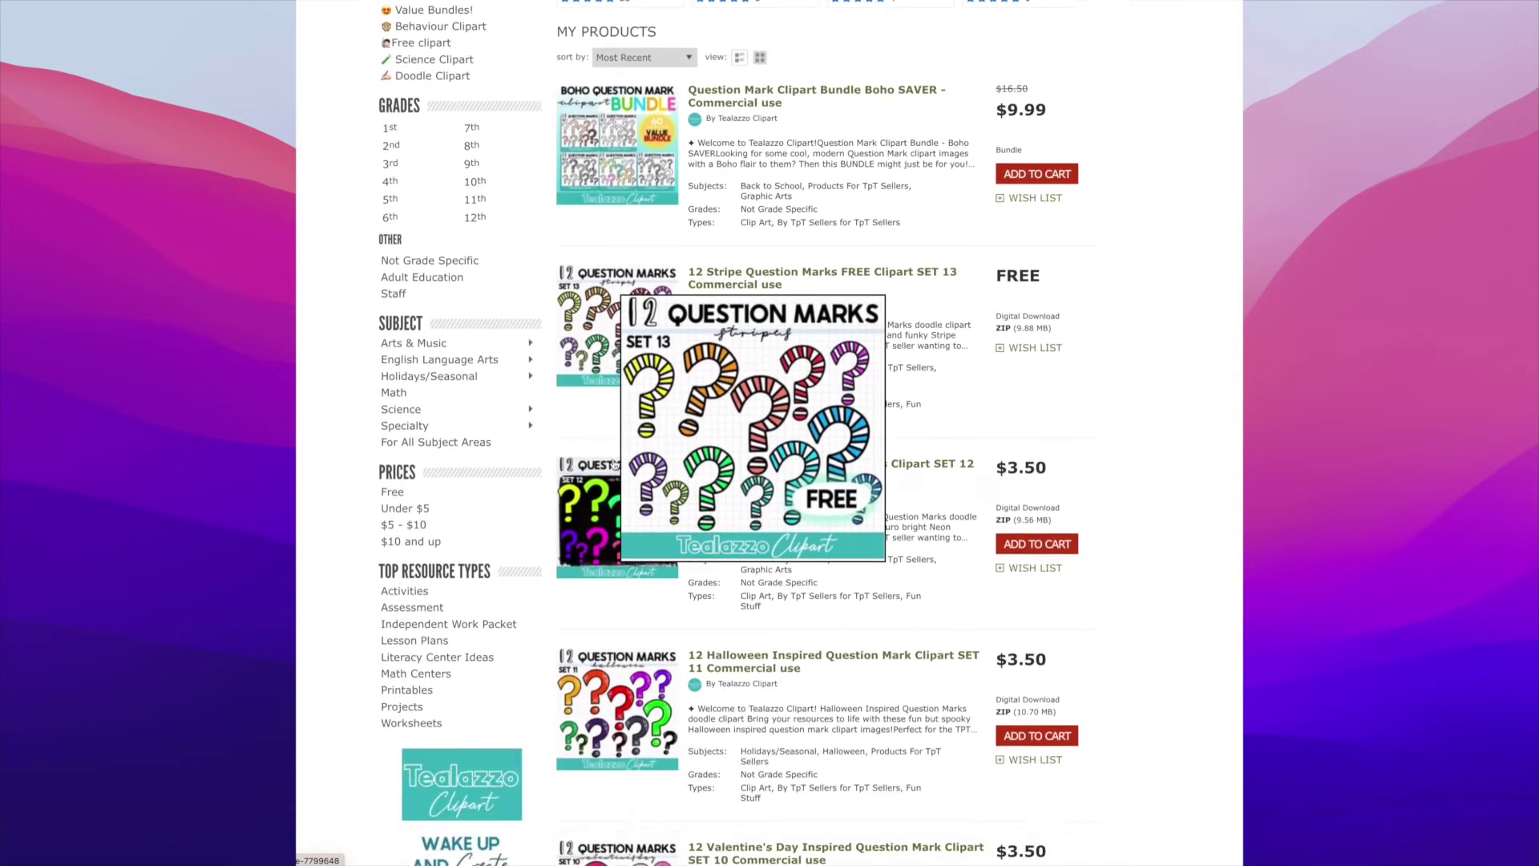
{"action": "scroll", "coordinate": [603, 479], "scroll_direction": "down", "scroll_amount": 3}
{"action": "scroll", "coordinate": [600, 480], "scroll_direction": "down", "scroll_amount": 1}
{"action": "mouse_move", "coordinate": [609, 493]}
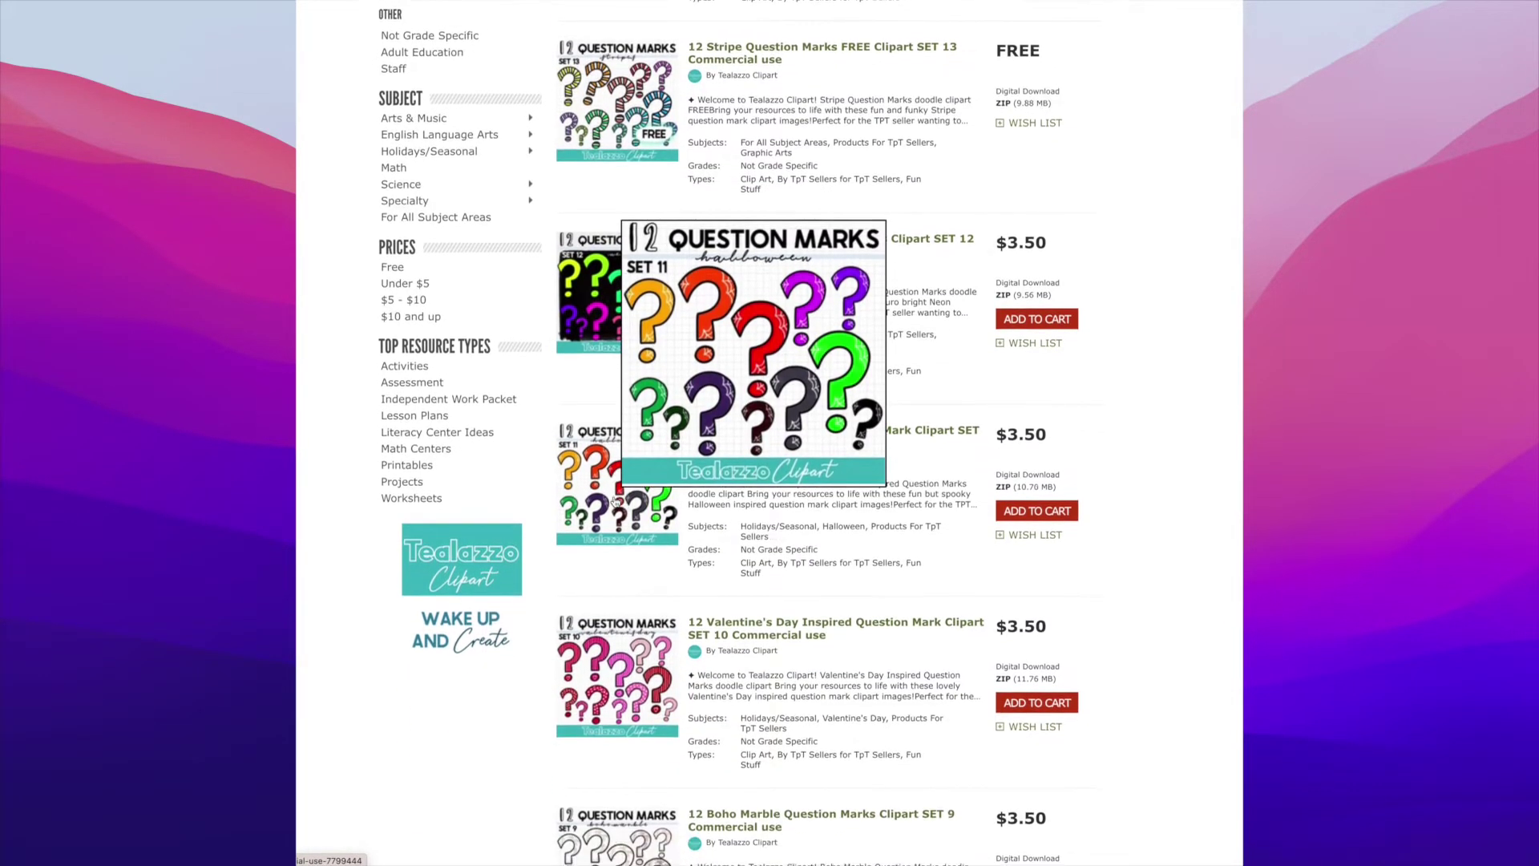
{"action": "scroll", "coordinate": [614, 497], "scroll_direction": "down", "scroll_amount": 2}
{"action": "scroll", "coordinate": [614, 491], "scroll_direction": "down", "scroll_amount": 2}
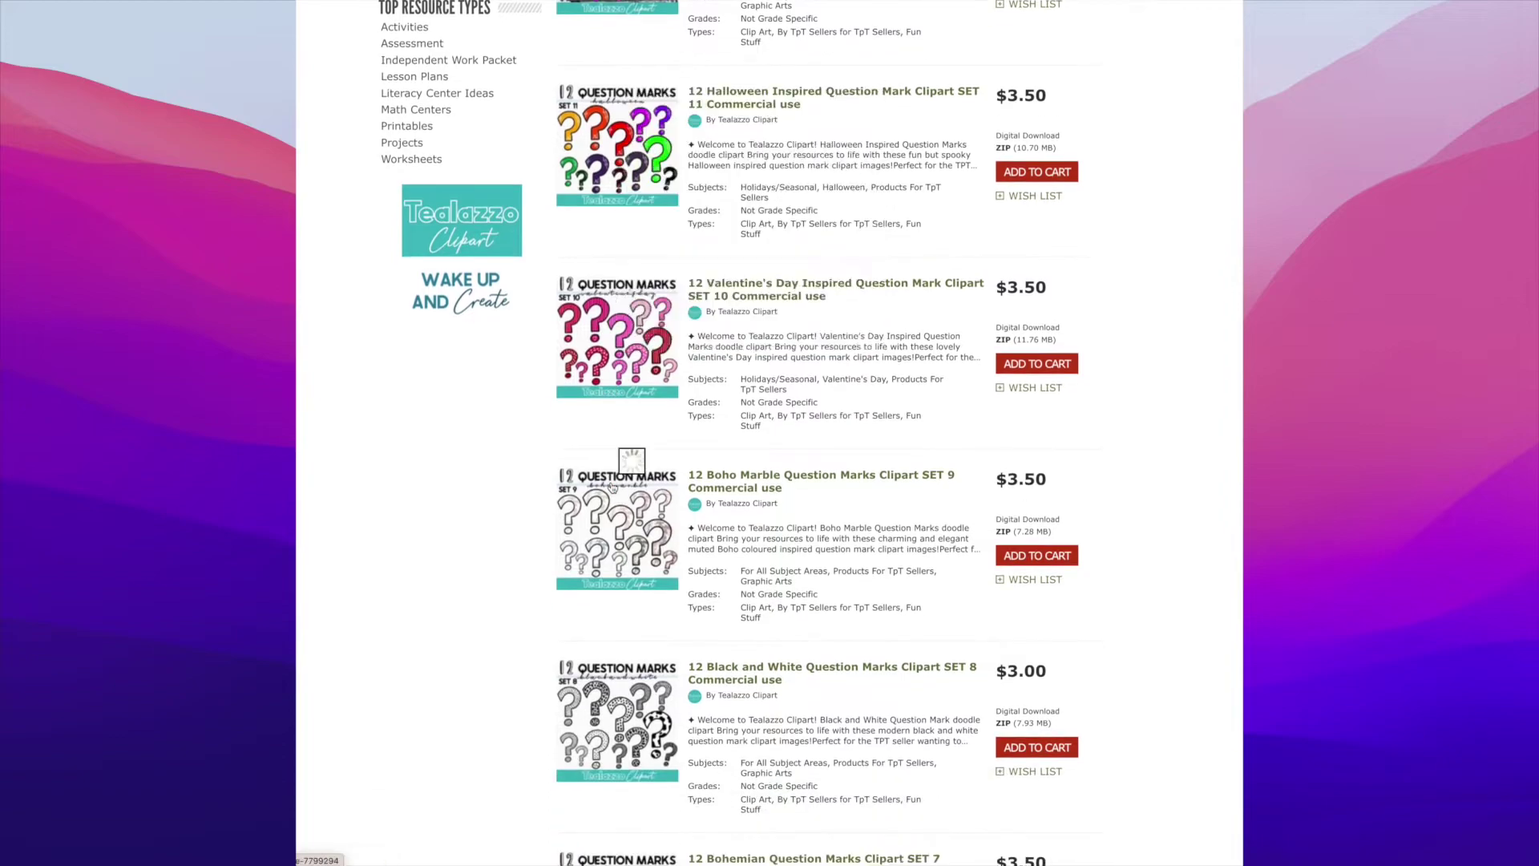
{"action": "scroll", "coordinate": [613, 485], "scroll_direction": "down", "scroll_amount": 4}
{"action": "mouse_move", "coordinate": [618, 400]}
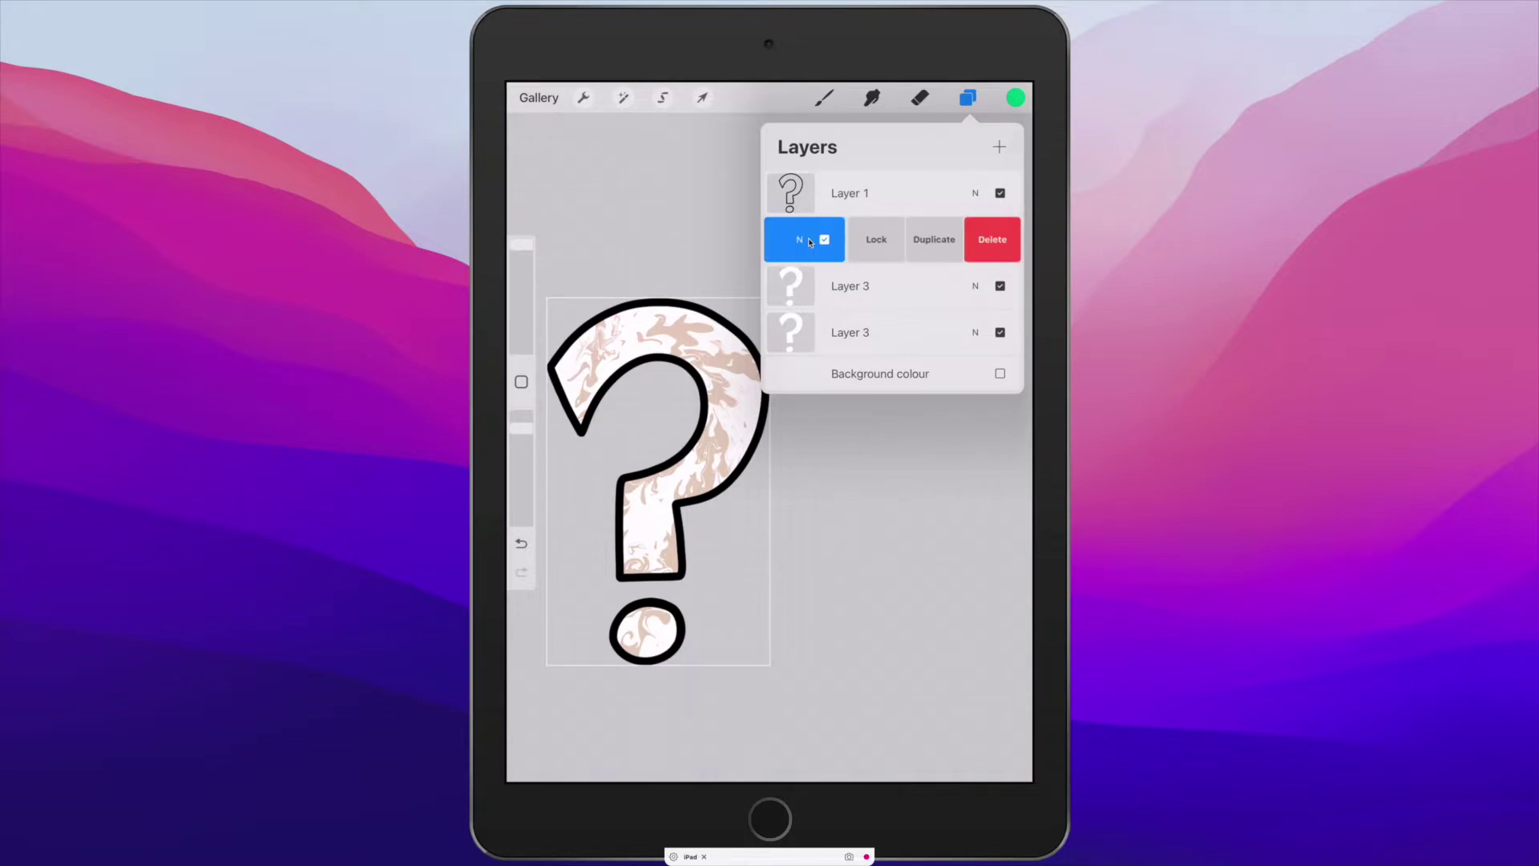
Duplicate the marble-patterned clipping layer of the question mark and hide the lower copy.
{"action": "left_click", "coordinate": [935, 239]}
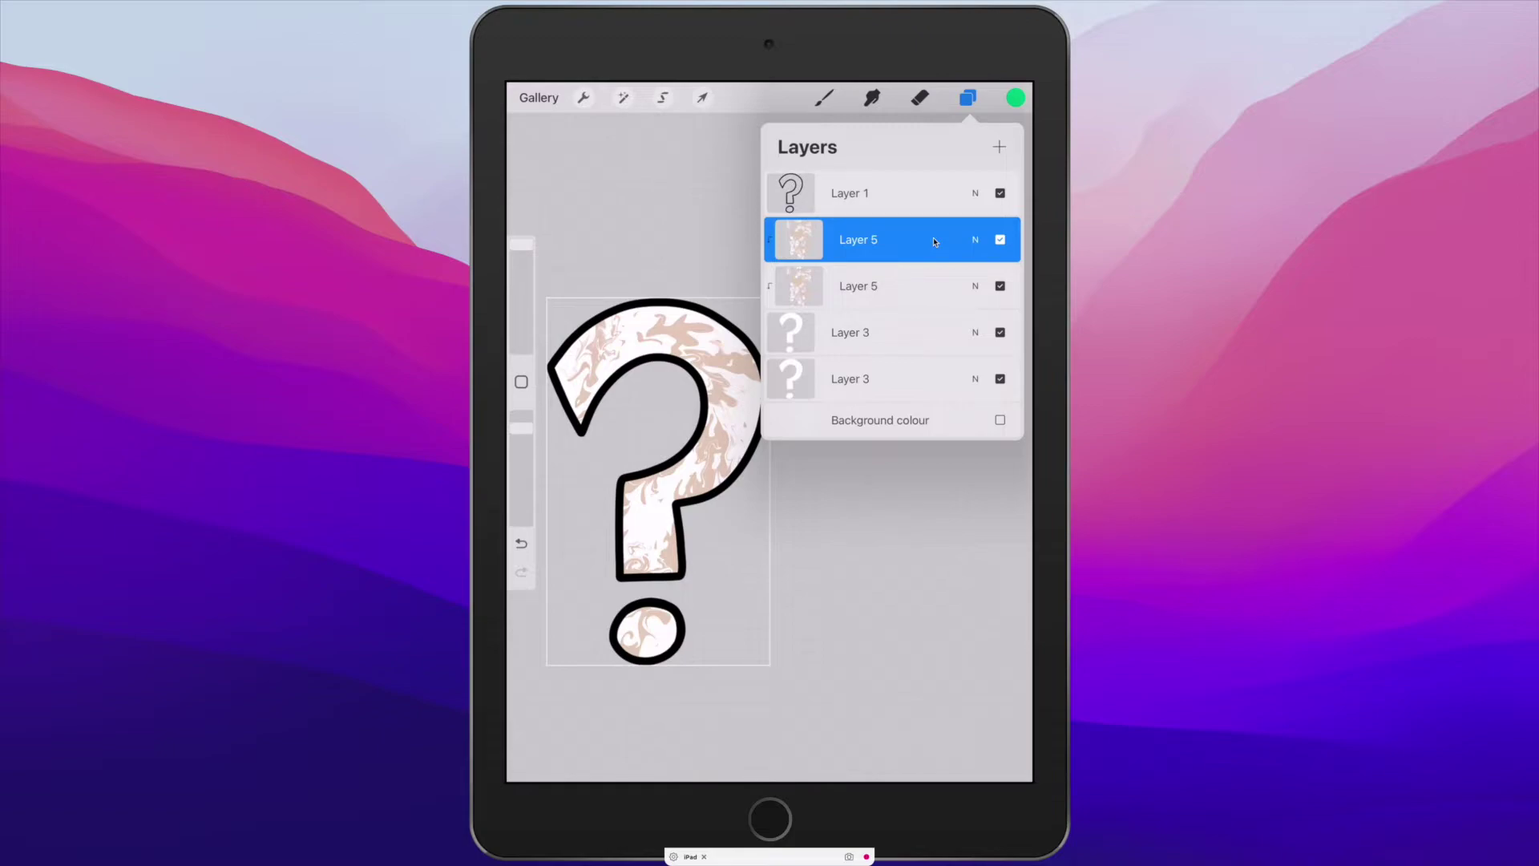
{"action": "left_click", "coordinate": [1000, 286]}
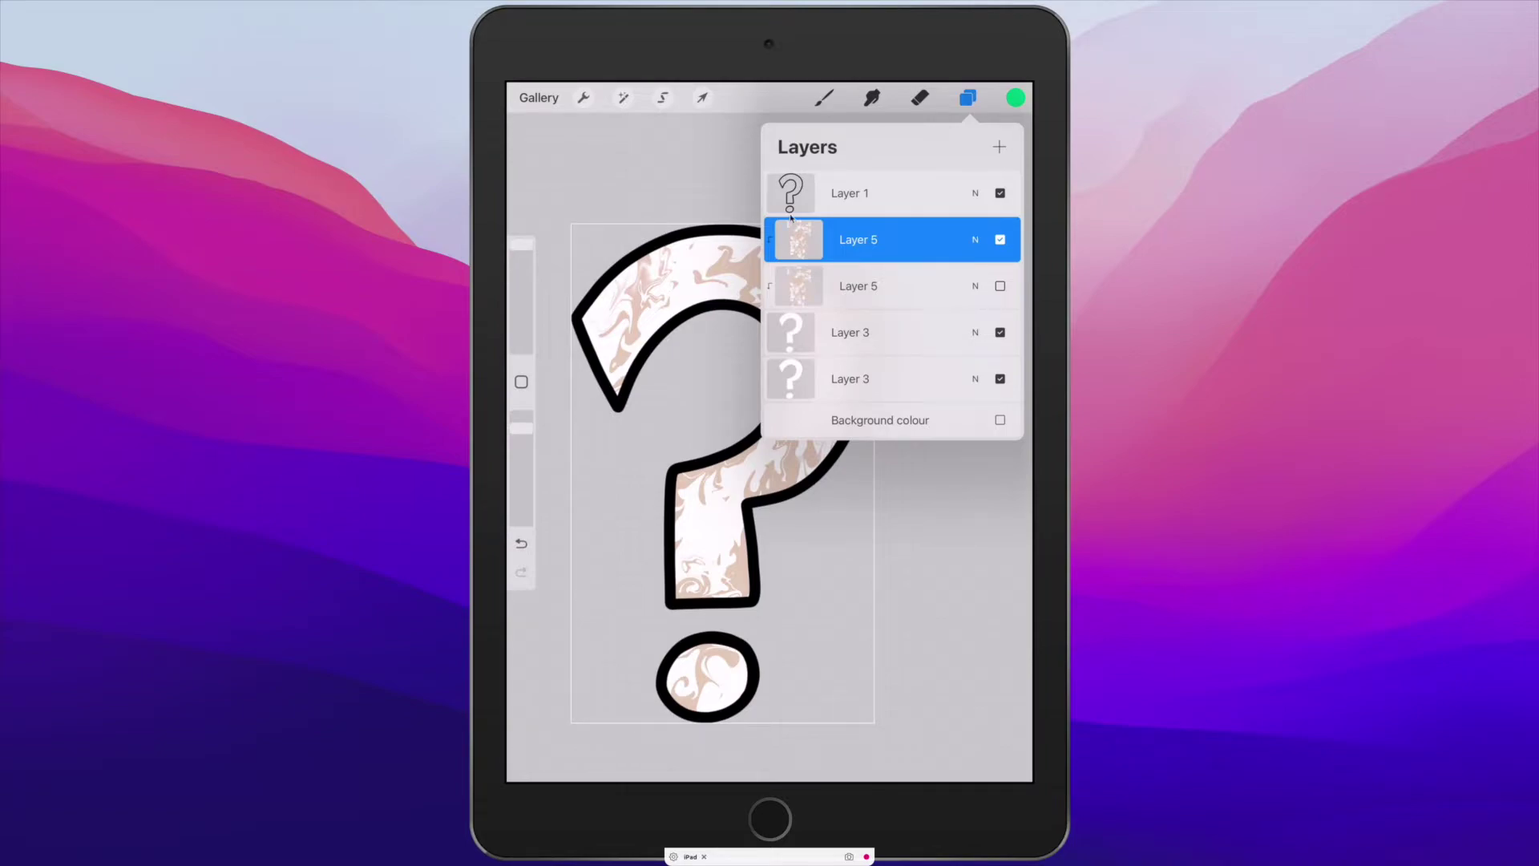
Recolour the upper marble layer to green by setting its hue to 83%.
{"action": "left_click", "coordinate": [625, 97]}
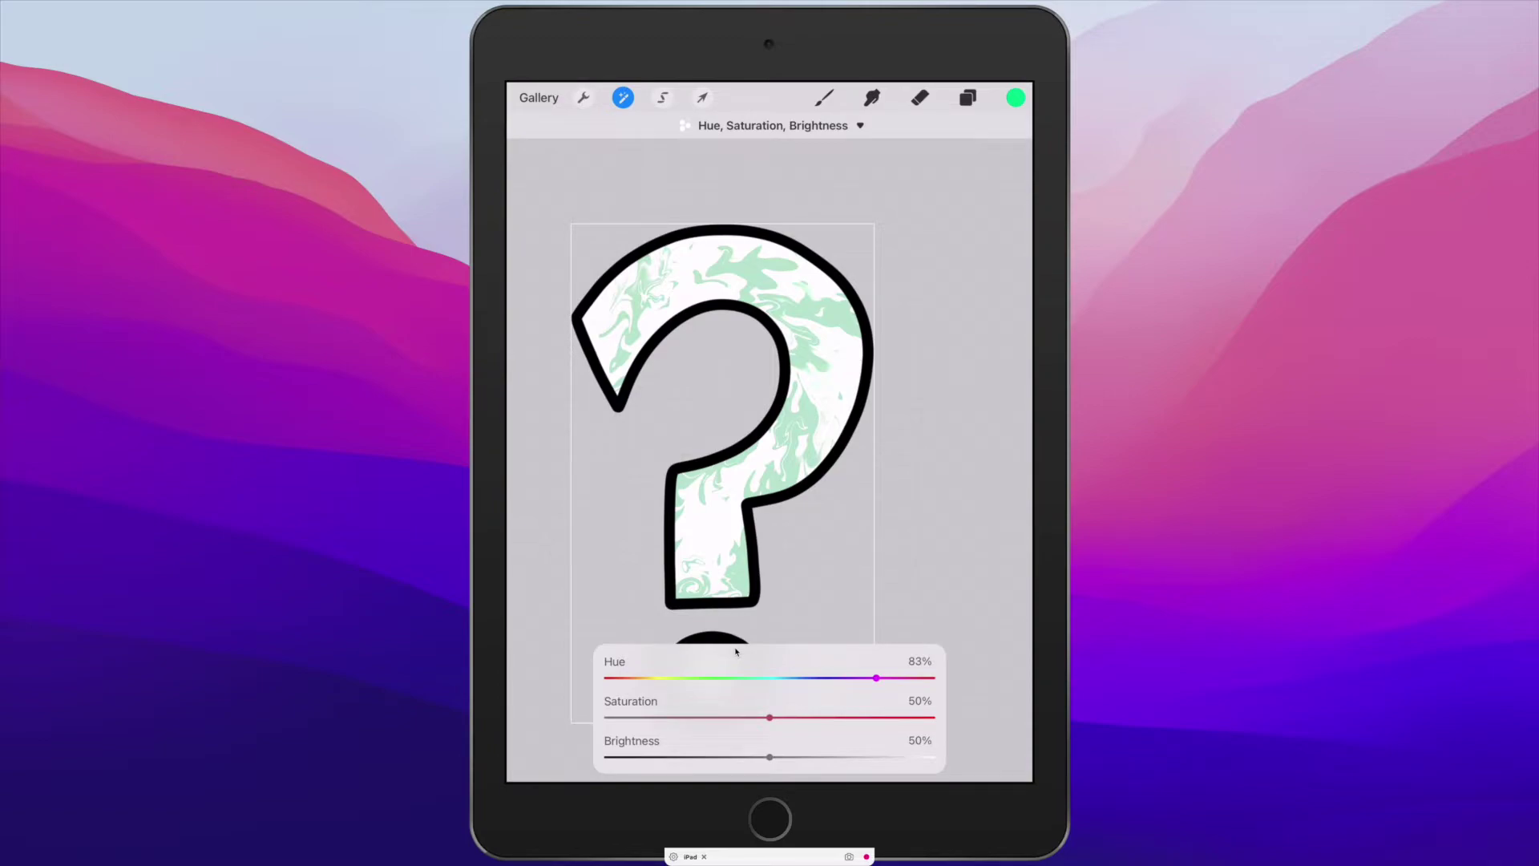
{"action": "left_click", "coordinate": [625, 101]}
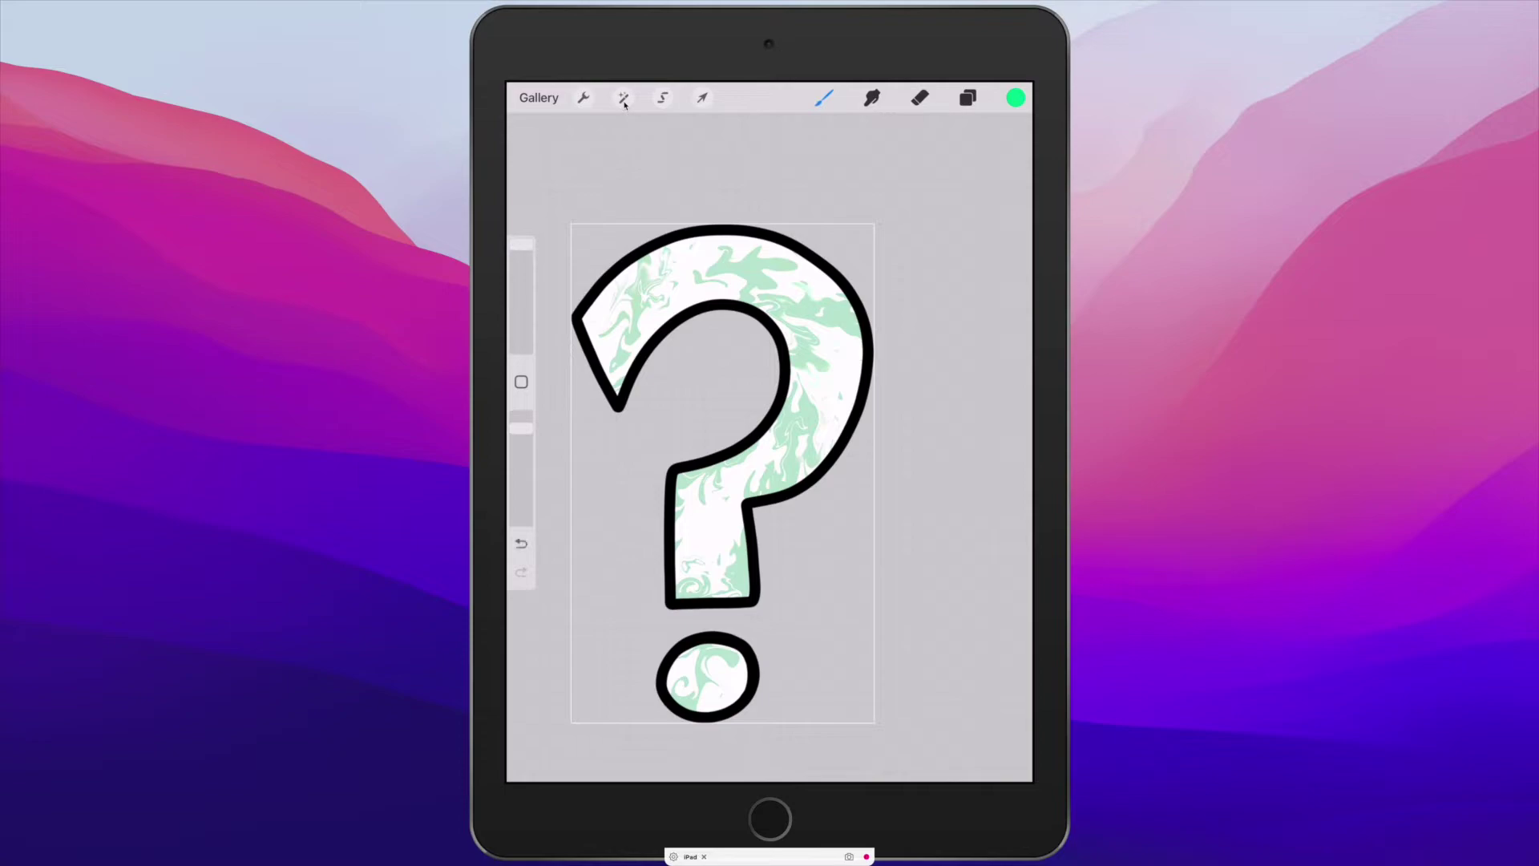
{"action": "left_click", "coordinate": [968, 99]}
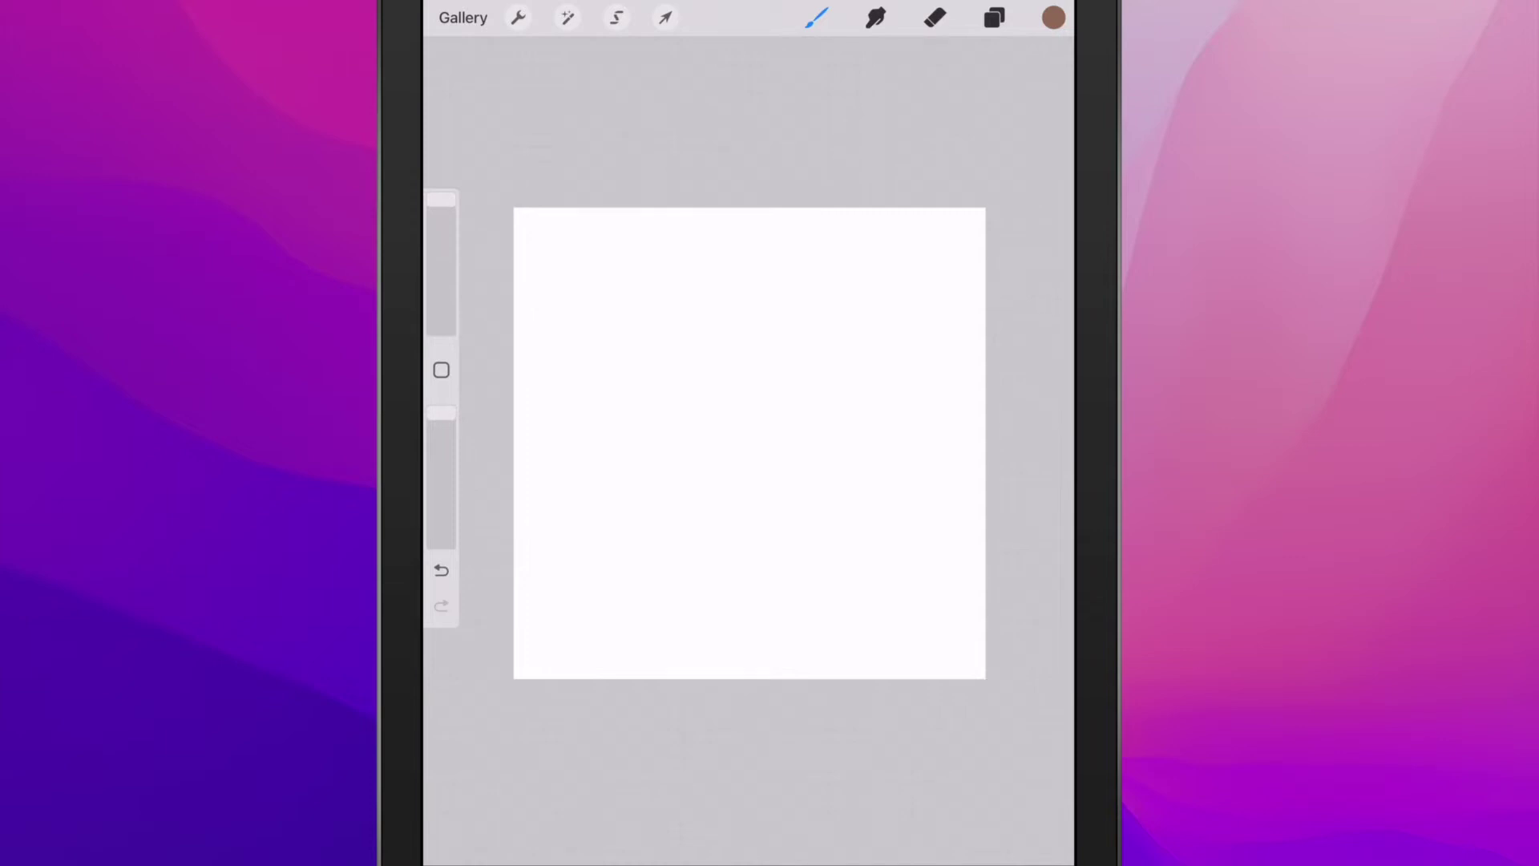
Sketch a block-style question mark with a round dot in brown on the blank canvas using the 6B Pencil.
{"action": "key", "text": "b"}
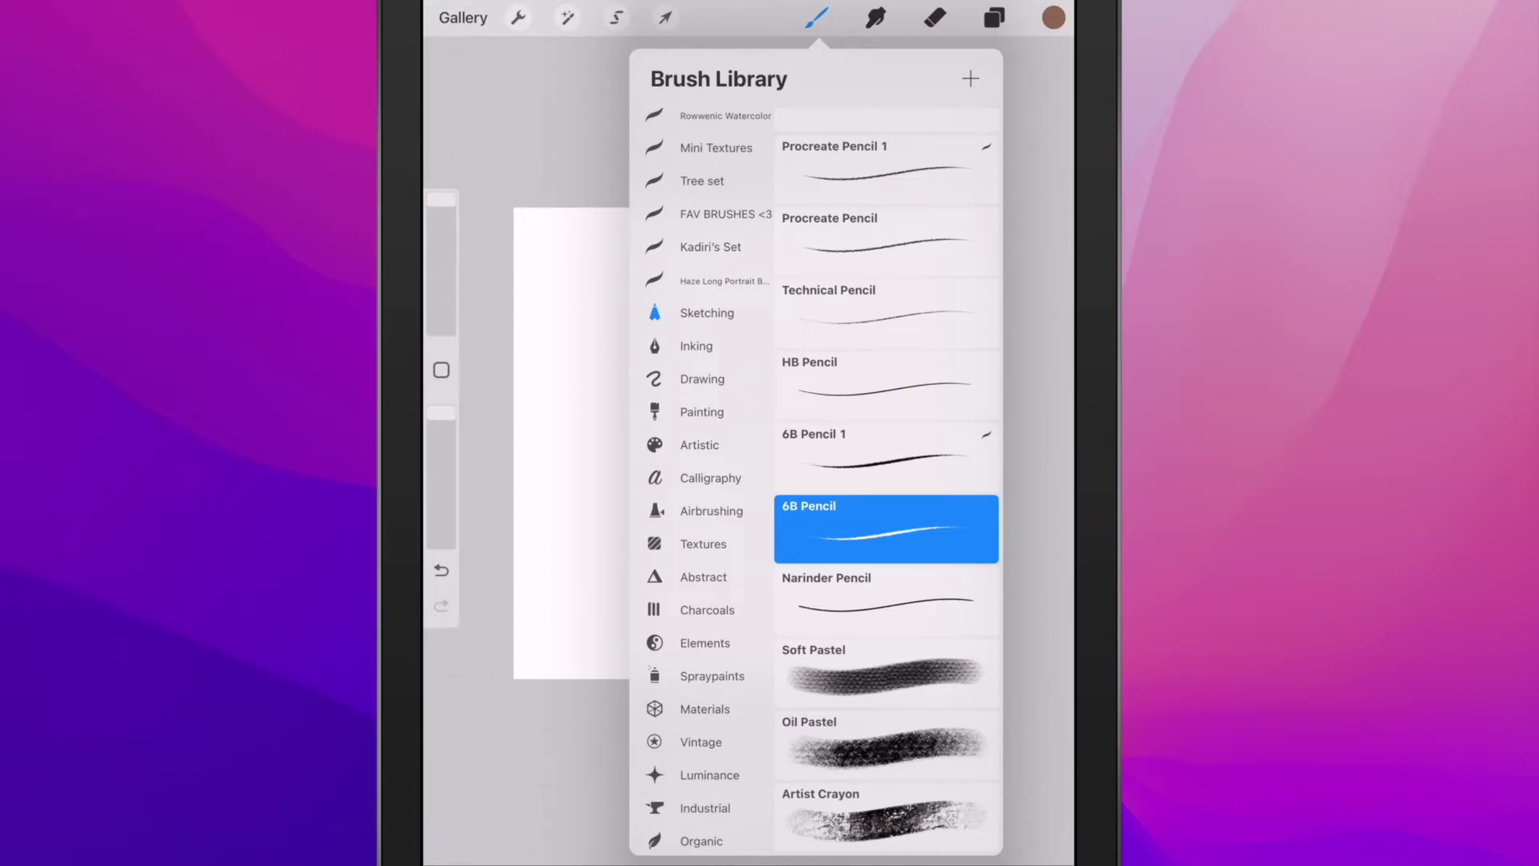
{"action": "key", "text": "b"}
{"action": "scroll", "coordinate": [749, 442], "scroll_direction": "down", "scroll_amount": 2}
{"action": "scroll", "coordinate": [693, 473], "scroll_direction": "up", "scroll_amount": 2}
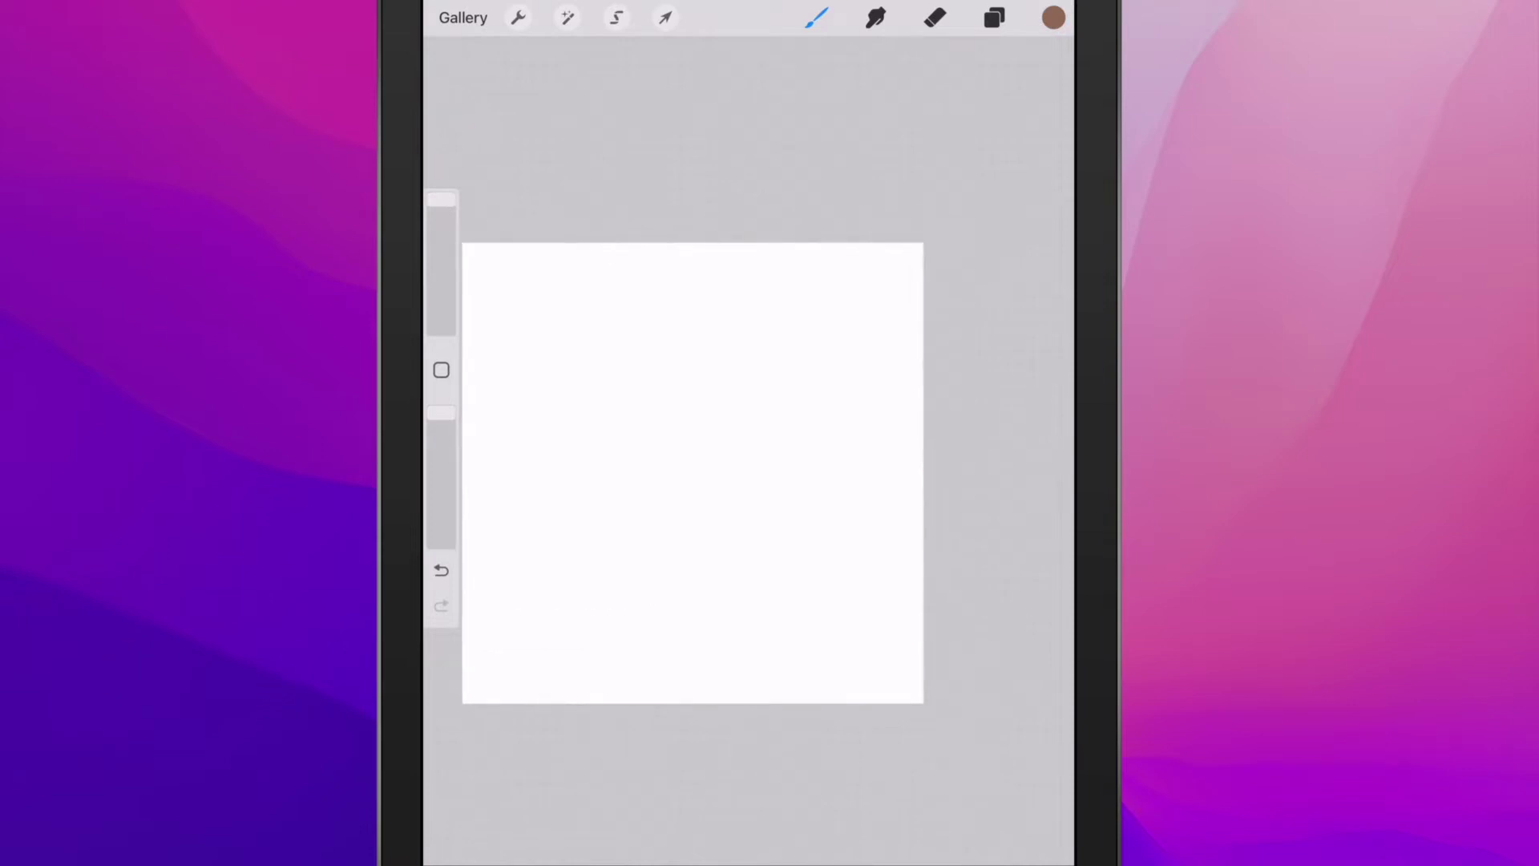
{"action": "mouse_move", "coordinate": [576, 378]}
{"action": "left_mouse_down"}
{"action": "mouse_move", "coordinate": [608, 433]}
{"action": "mouse_move", "coordinate": [625, 319]}
{"action": "mouse_move", "coordinate": [737, 274]}
{"action": "mouse_move", "coordinate": [795, 326]}
{"action": "mouse_move", "coordinate": [813, 409]}
{"action": "left_mouse_up"}
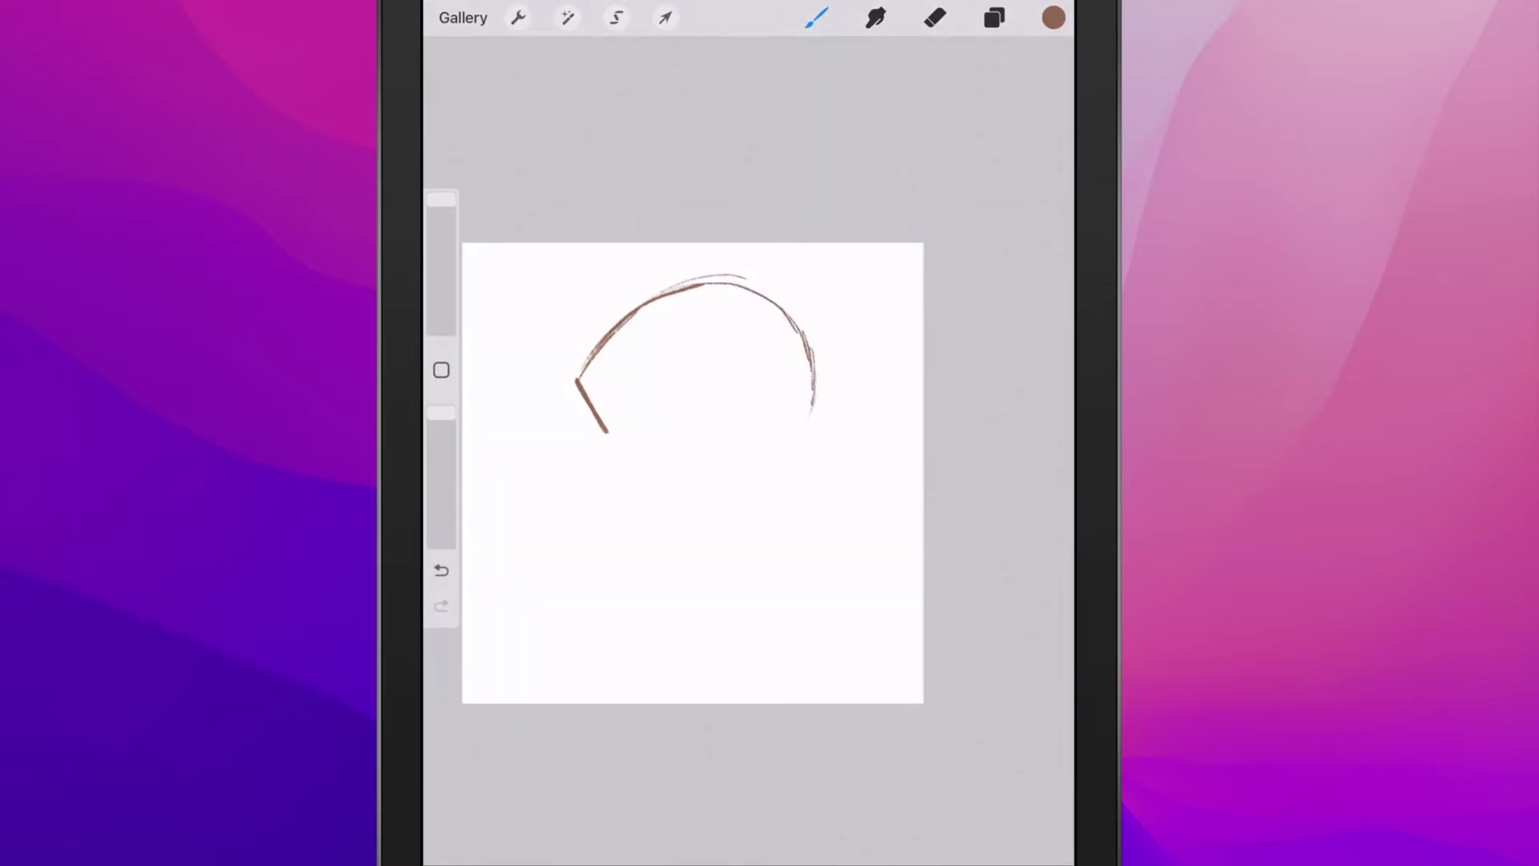
{"action": "mouse_move", "coordinate": [611, 439]}
{"action": "left_mouse_down"}
{"action": "mouse_move", "coordinate": [659, 394]}
{"action": "mouse_move", "coordinate": [709, 374]}
{"action": "mouse_move", "coordinate": [731, 385]}
{"action": "mouse_move", "coordinate": [742, 425]}
{"action": "mouse_move", "coordinate": [694, 502]}
{"action": "mouse_move", "coordinate": [691, 587]}
{"action": "mouse_move", "coordinate": [768, 588]}
{"action": "mouse_move", "coordinate": [770, 527]}
{"action": "mouse_move", "coordinate": [772, 589]}
{"action": "mouse_move", "coordinate": [819, 419]}
{"action": "mouse_move", "coordinate": [795, 473]}
{"action": "left_mouse_up"}
{"action": "mouse_move", "coordinate": [805, 340]}
{"action": "left_mouse_down"}
{"action": "mouse_move", "coordinate": [818, 398]}
{"action": "mouse_move", "coordinate": [801, 477]}
{"action": "mouse_move", "coordinate": [769, 514]}
{"action": "left_mouse_up"}
{"action": "mouse_move", "coordinate": [739, 449]}
{"action": "left_mouse_down"}
{"action": "mouse_move", "coordinate": [692, 499]}
{"action": "mouse_move", "coordinate": [709, 377]}
{"action": "mouse_move", "coordinate": [629, 426]}
{"action": "left_mouse_up"}
{"action": "mouse_move", "coordinate": [577, 380]}
{"action": "left_mouse_down"}
{"action": "mouse_move", "coordinate": [621, 436]}
{"action": "mouse_move", "coordinate": [652, 393]}
{"action": "mouse_move", "coordinate": [619, 319]}
{"action": "mouse_move", "coordinate": [691, 285]}
{"action": "mouse_move", "coordinate": [774, 304]}
{"action": "left_mouse_up"}
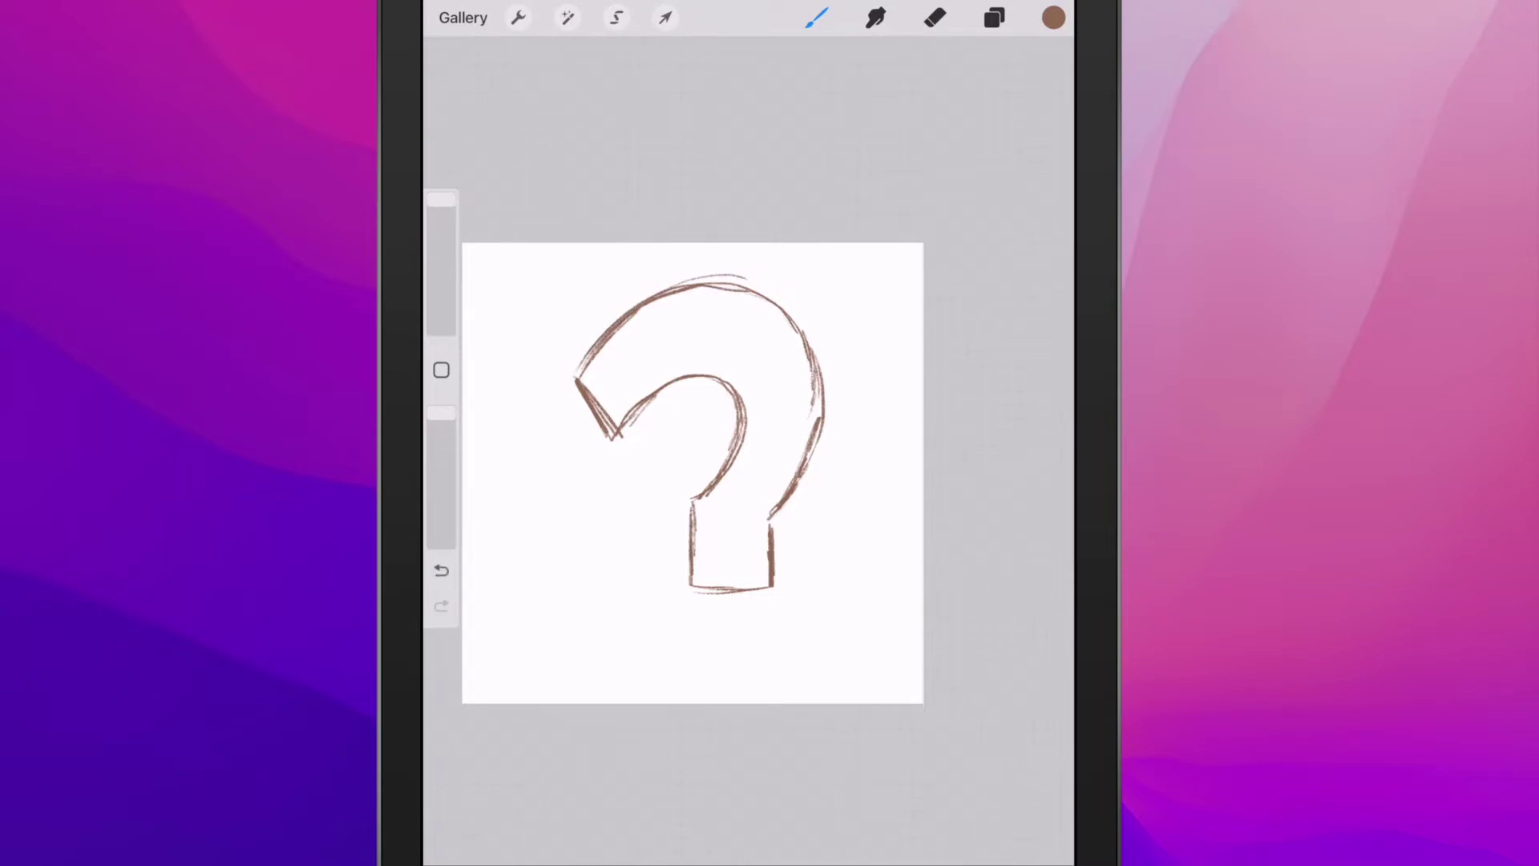
{"action": "left_click_drag", "start_coordinate": [694, 495], "coordinate": [689, 511]}
{"action": "mouse_move", "coordinate": [694, 667]}
{"action": "left_mouse_down"}
{"action": "mouse_move", "coordinate": [771, 645]}
{"action": "mouse_move", "coordinate": [751, 682]}
{"action": "mouse_move", "coordinate": [695, 666]}
{"action": "mouse_move", "coordinate": [776, 633]}
{"action": "mouse_move", "coordinate": [707, 672]}
{"action": "left_mouse_up"}
Scale the question mark sketch down uniformly and reposition it within the canvas.
{"action": "left_click", "coordinate": [666, 18]}
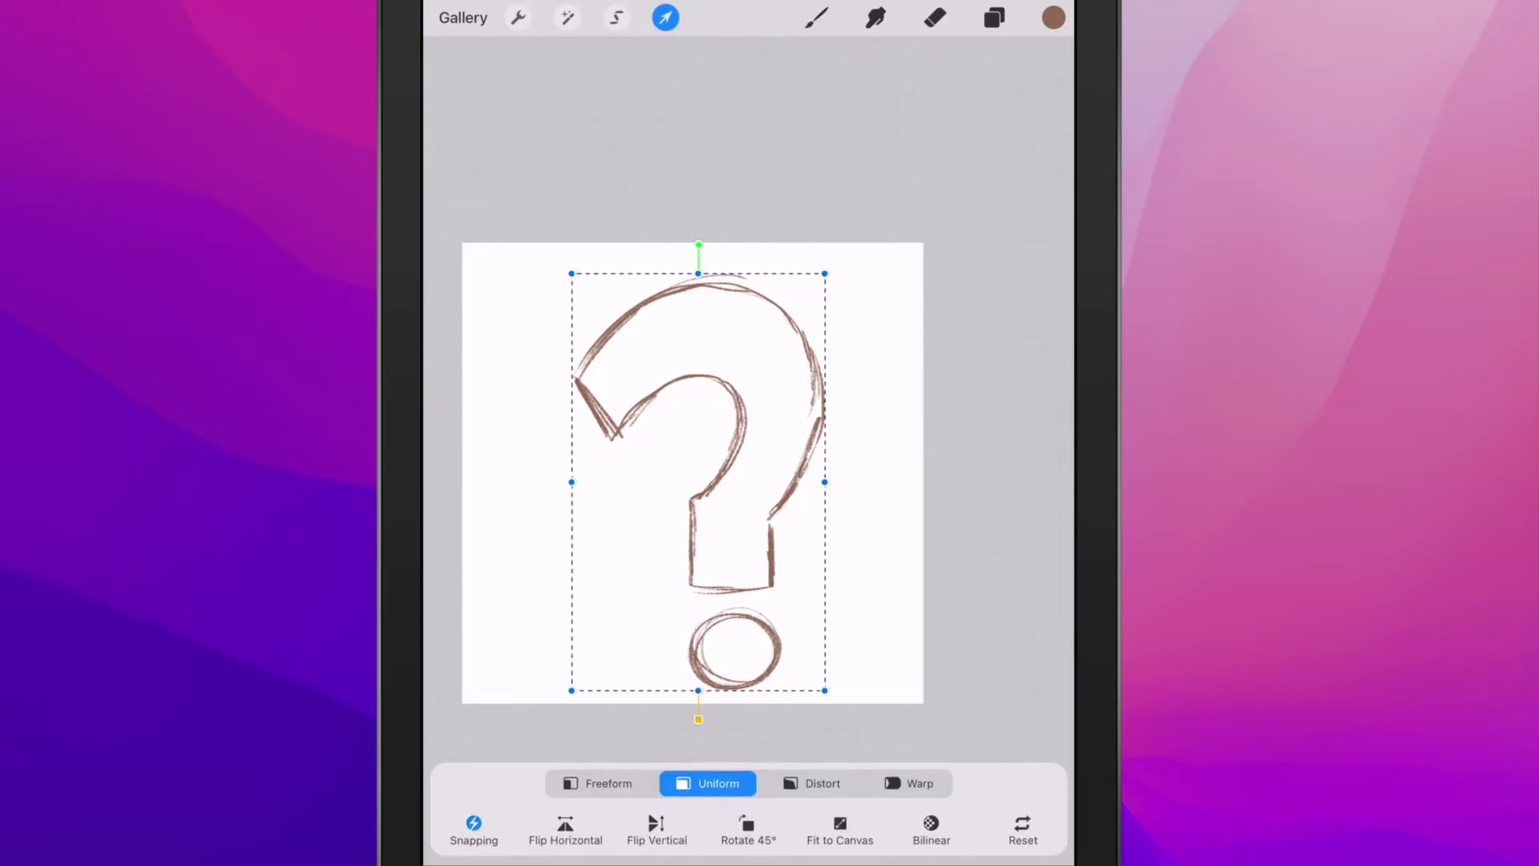
{"action": "left_click_drag", "start_coordinate": [824, 694], "coordinate": [786, 626]}
{"action": "left_click_drag", "start_coordinate": [678, 450], "coordinate": [664, 459]}
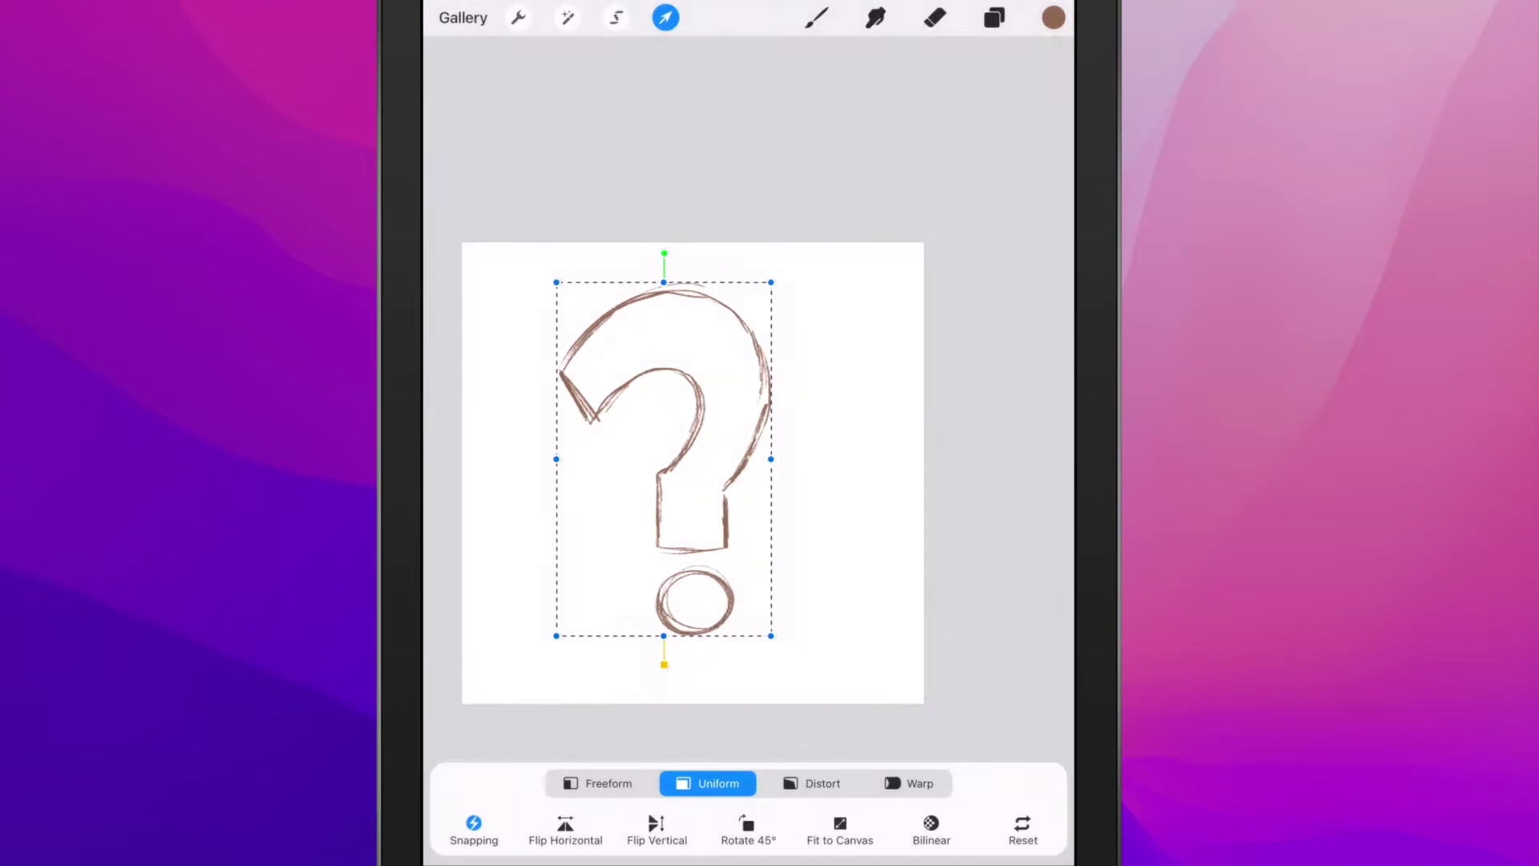
{"action": "left_click", "coordinate": [665, 17]}
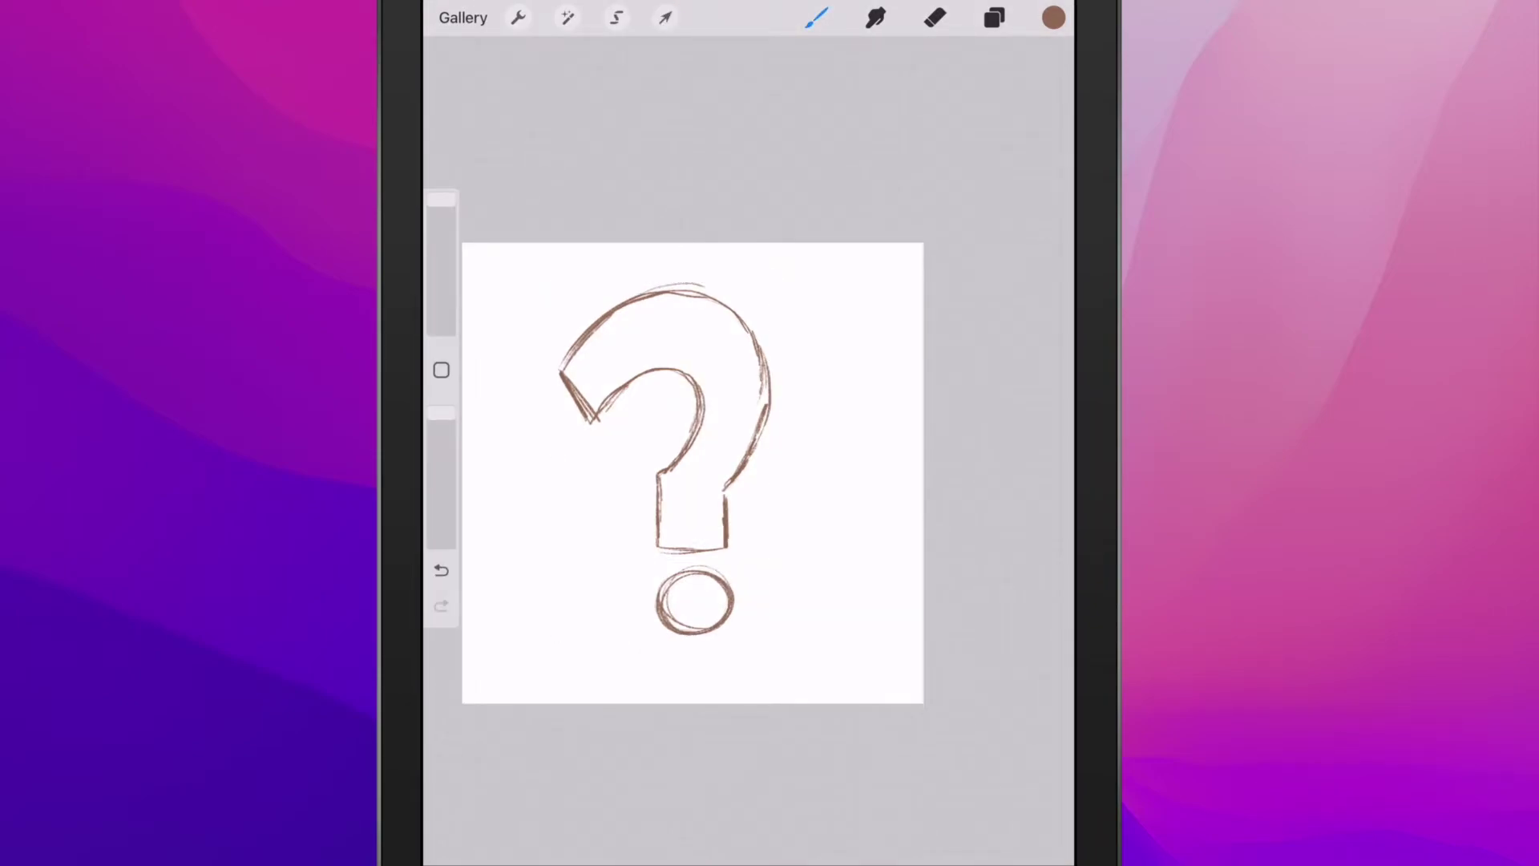
Add a new layer for the outline and select the Monoline 2 brush from the Calligraphy set.
{"action": "key", "text": "l"}
{"action": "left_click", "coordinate": [1033, 77]}
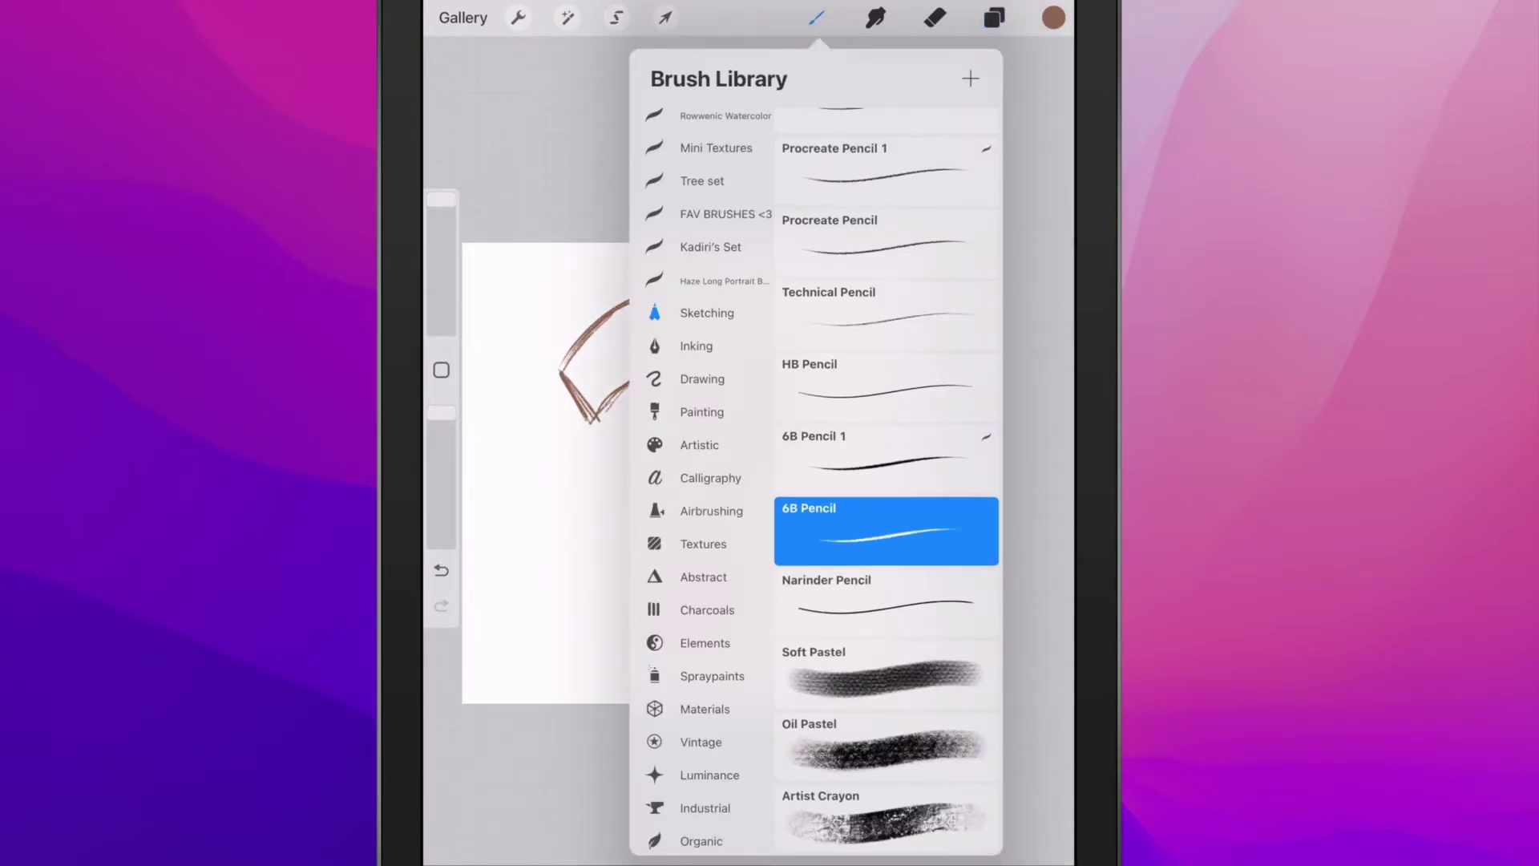
{"action": "left_click", "coordinate": [709, 477]}
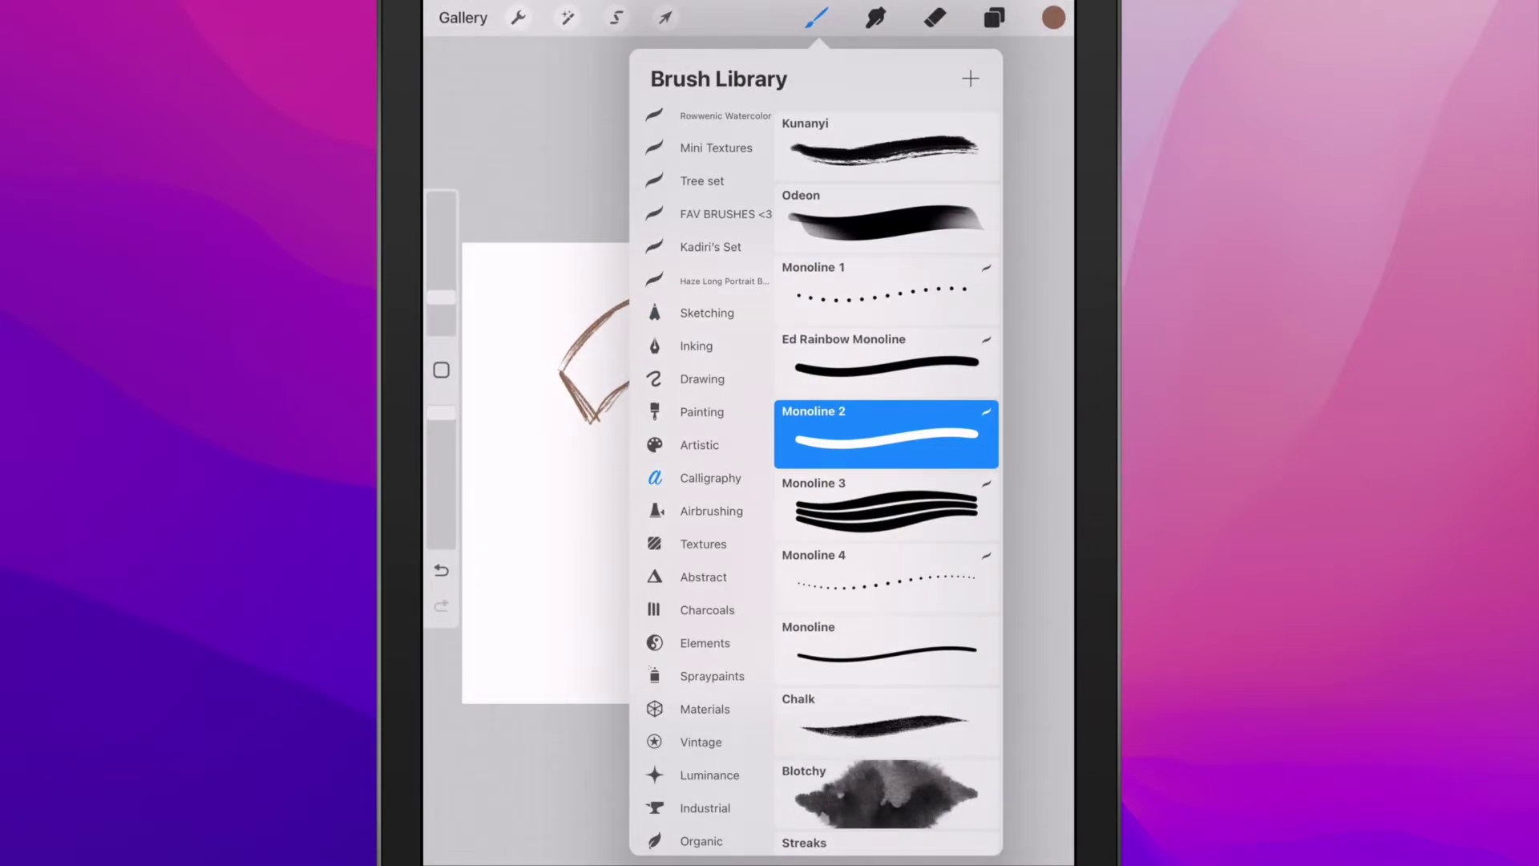
Trace the question mark's slanted end, inner curve and stem in black over the sketch.
{"action": "left_click", "coordinate": [1052, 18]}
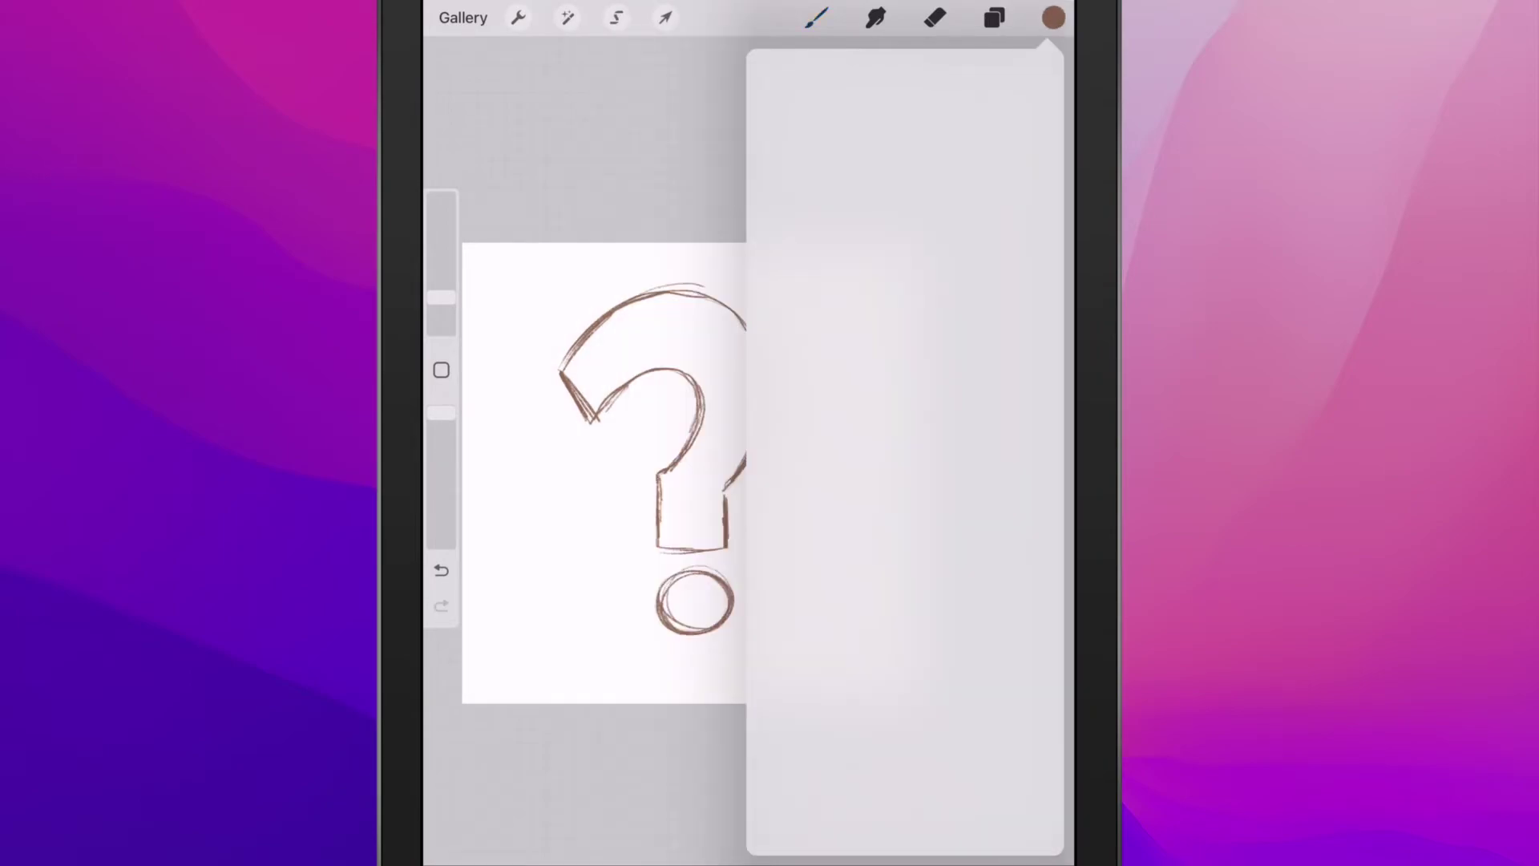
{"action": "left_click", "coordinate": [767, 672]}
{"action": "left_click", "coordinate": [1052, 18]}
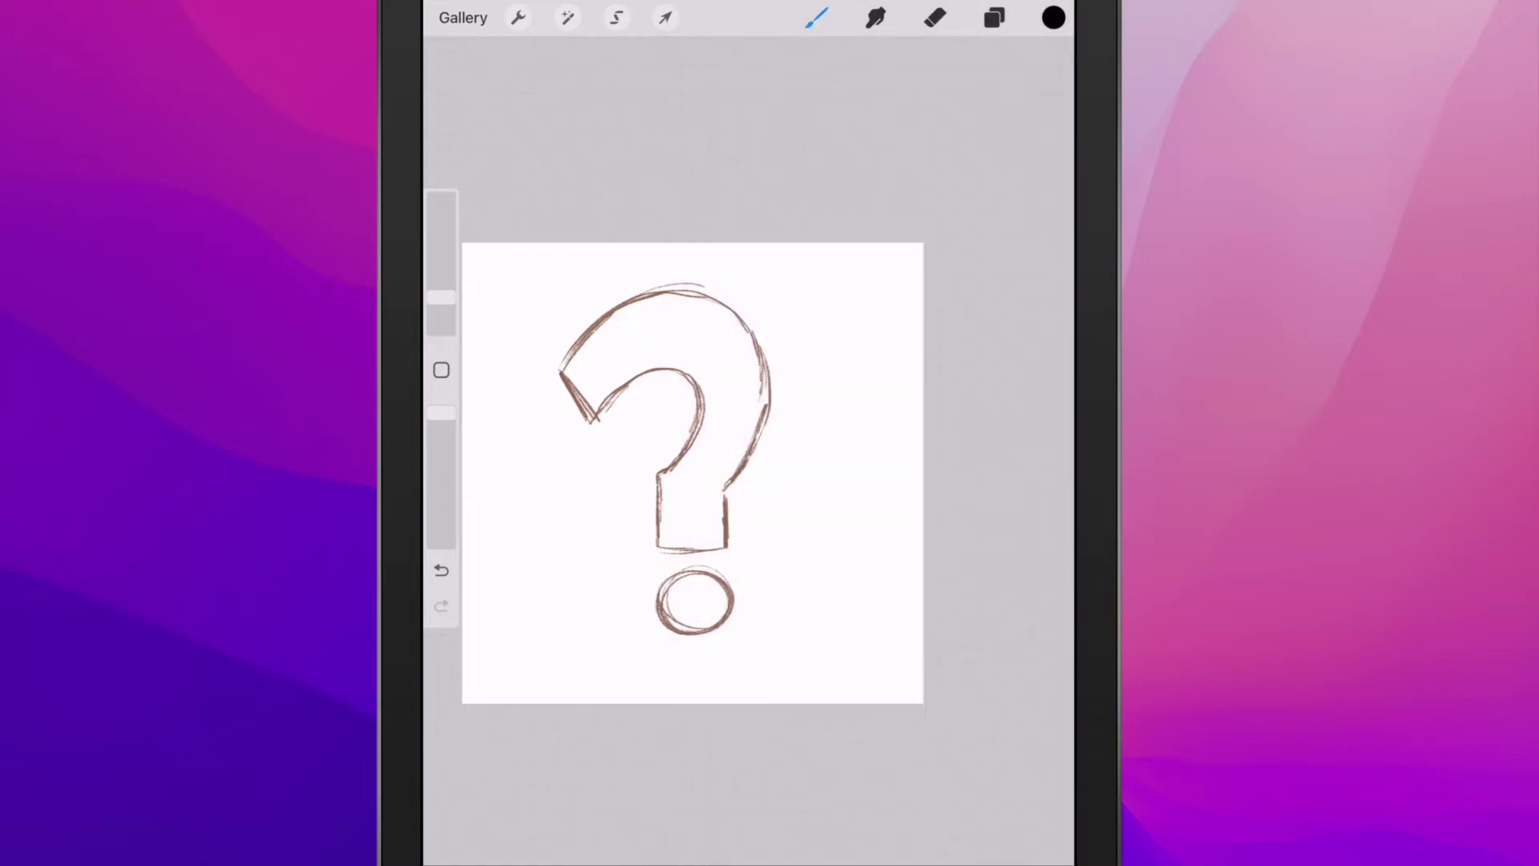
{"action": "mouse_move", "coordinate": [555, 370]}
{"action": "left_mouse_down"}
{"action": "mouse_move", "coordinate": [601, 410]}
{"action": "mouse_move", "coordinate": [665, 365]}
{"action": "mouse_move", "coordinate": [703, 408]}
{"action": "mouse_move", "coordinate": [653, 473]}
{"action": "mouse_move", "coordinate": [659, 553]}
{"action": "mouse_move", "coordinate": [730, 551]}
{"action": "mouse_move", "coordinate": [724, 487]}
{"action": "left_mouse_up"}
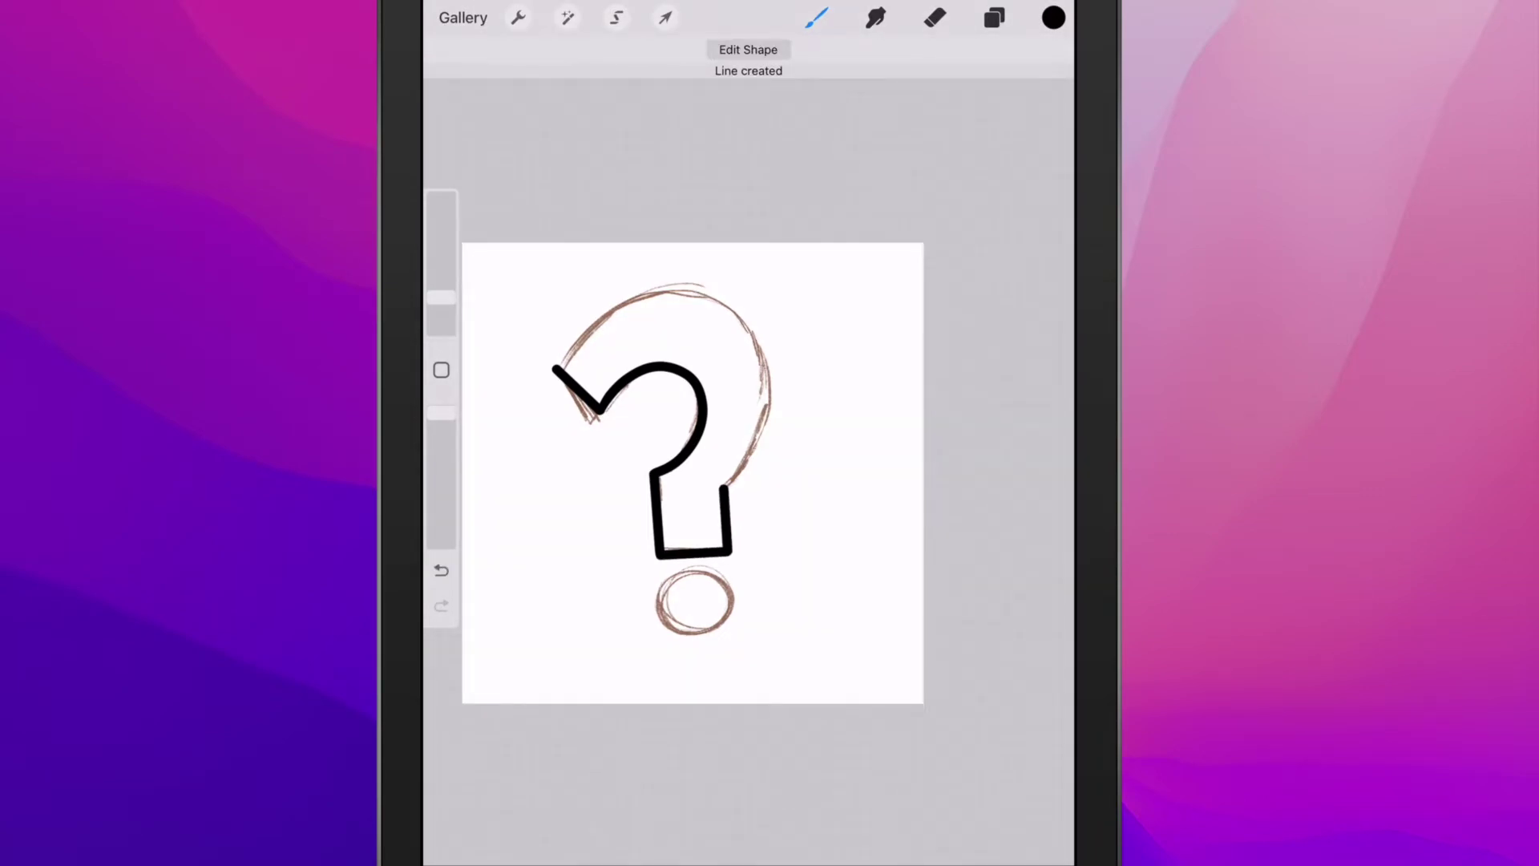
Try to trace the question mark's outer curve in black down to the stem, and undo the stroke.
{"action": "mouse_move", "coordinate": [553, 367]}
{"action": "left_mouse_down"}
{"action": "mouse_move", "coordinate": [601, 313]}
{"action": "mouse_move", "coordinate": [681, 280]}
{"action": "mouse_move", "coordinate": [742, 308]}
{"action": "mouse_move", "coordinate": [767, 363]}
{"action": "mouse_move", "coordinate": [751, 444]}
{"action": "mouse_move", "coordinate": [724, 487]}
{"action": "left_mouse_up"}
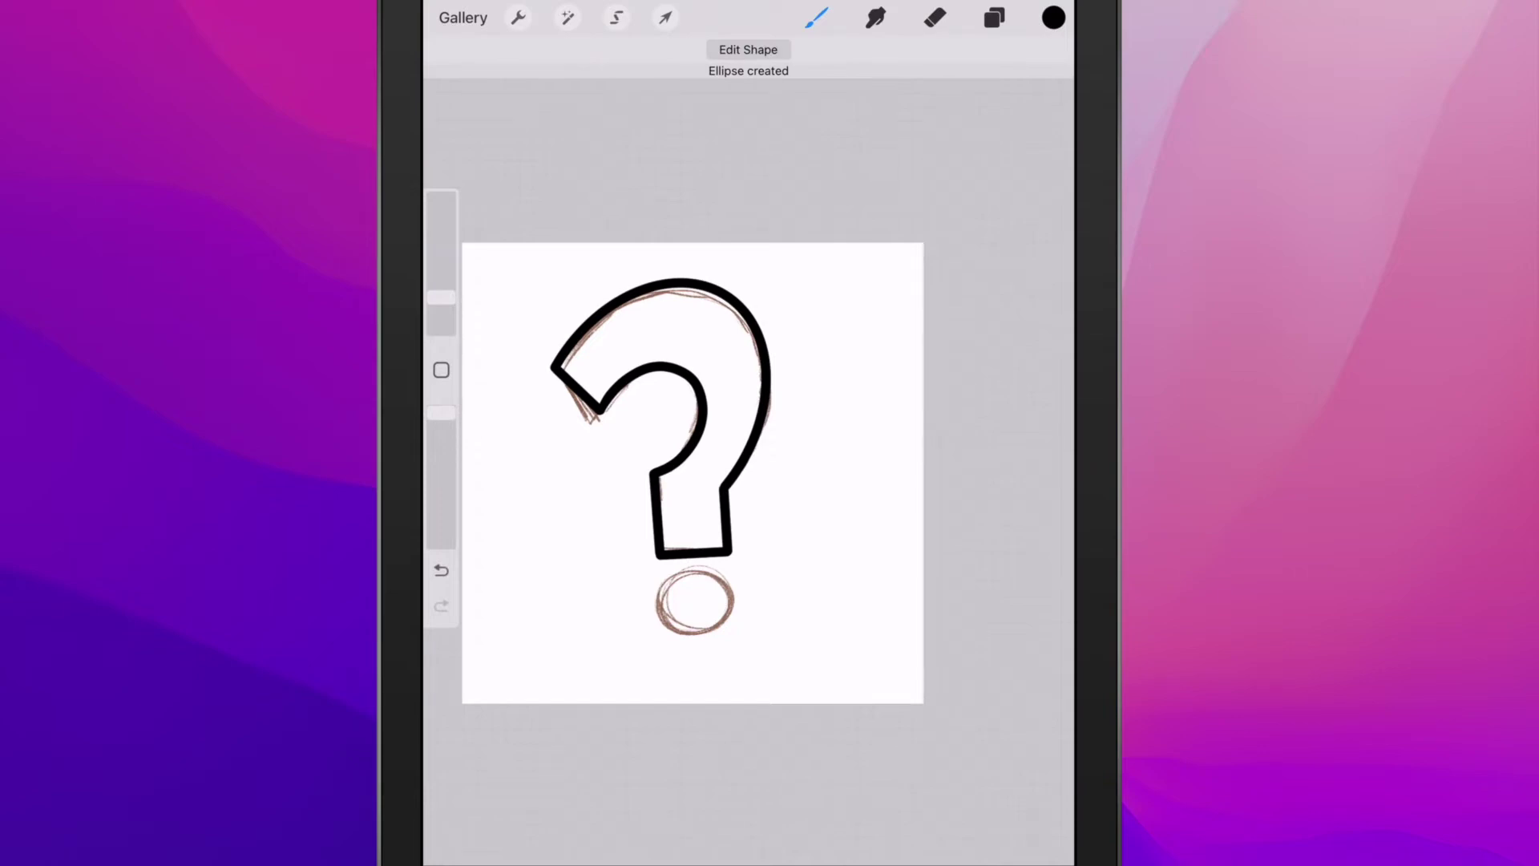
{"action": "key", "text": "ctrl+z"}
{"action": "key", "text": "ctrl+z"}
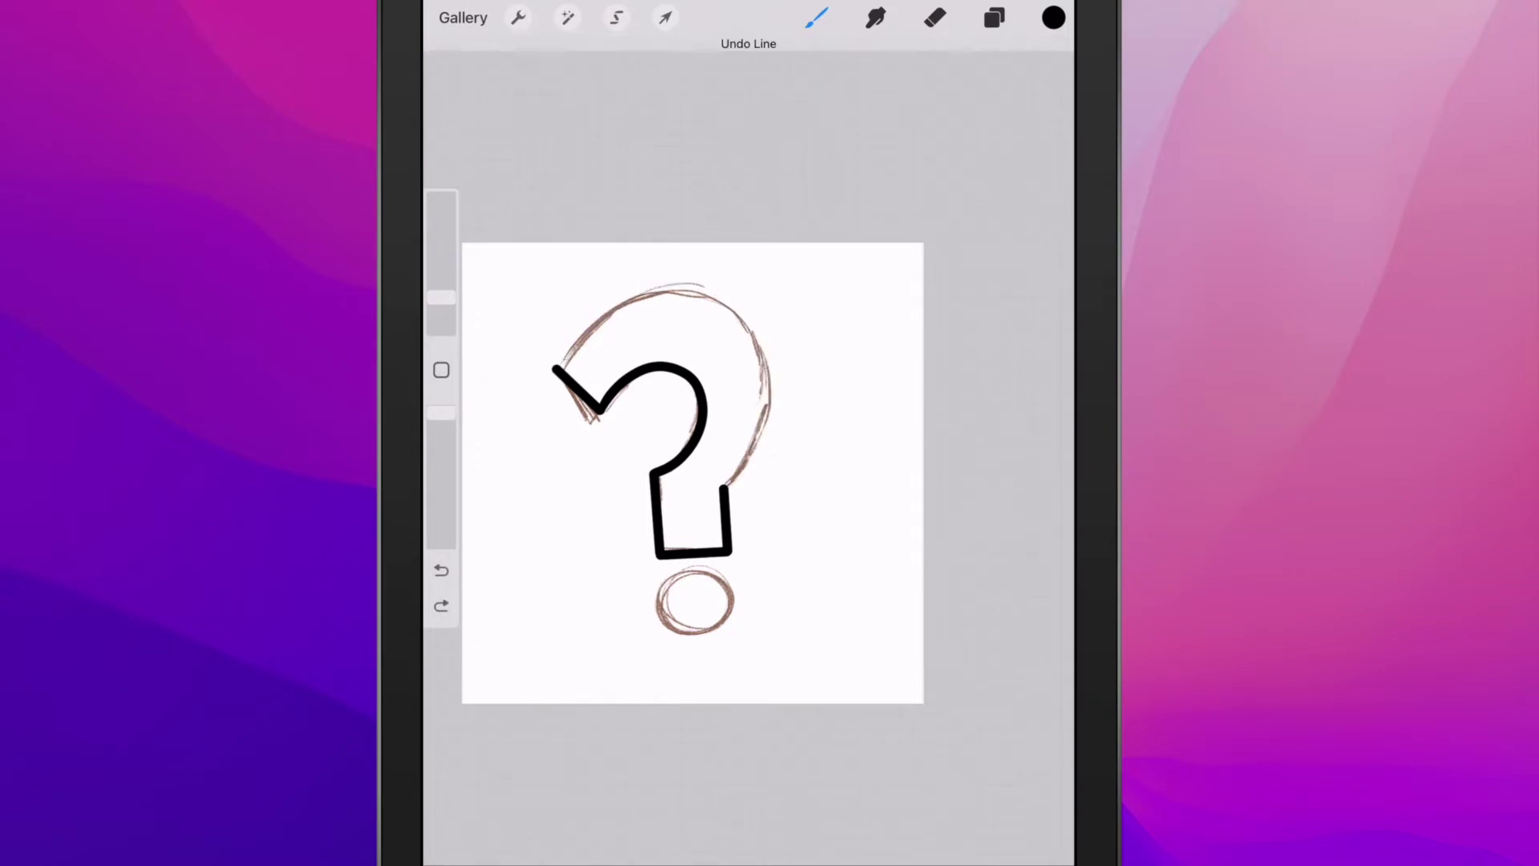
{"action": "mouse_move", "coordinate": [555, 367]}
{"action": "left_mouse_down"}
{"action": "mouse_move", "coordinate": [578, 332]}
{"action": "mouse_move", "coordinate": [673, 291]}
{"action": "mouse_move", "coordinate": [735, 321]}
{"action": "mouse_move", "coordinate": [758, 382]}
{"action": "mouse_move", "coordinate": [749, 455]}
{"action": "mouse_move", "coordinate": [723, 487]}
{"action": "left_mouse_up"}
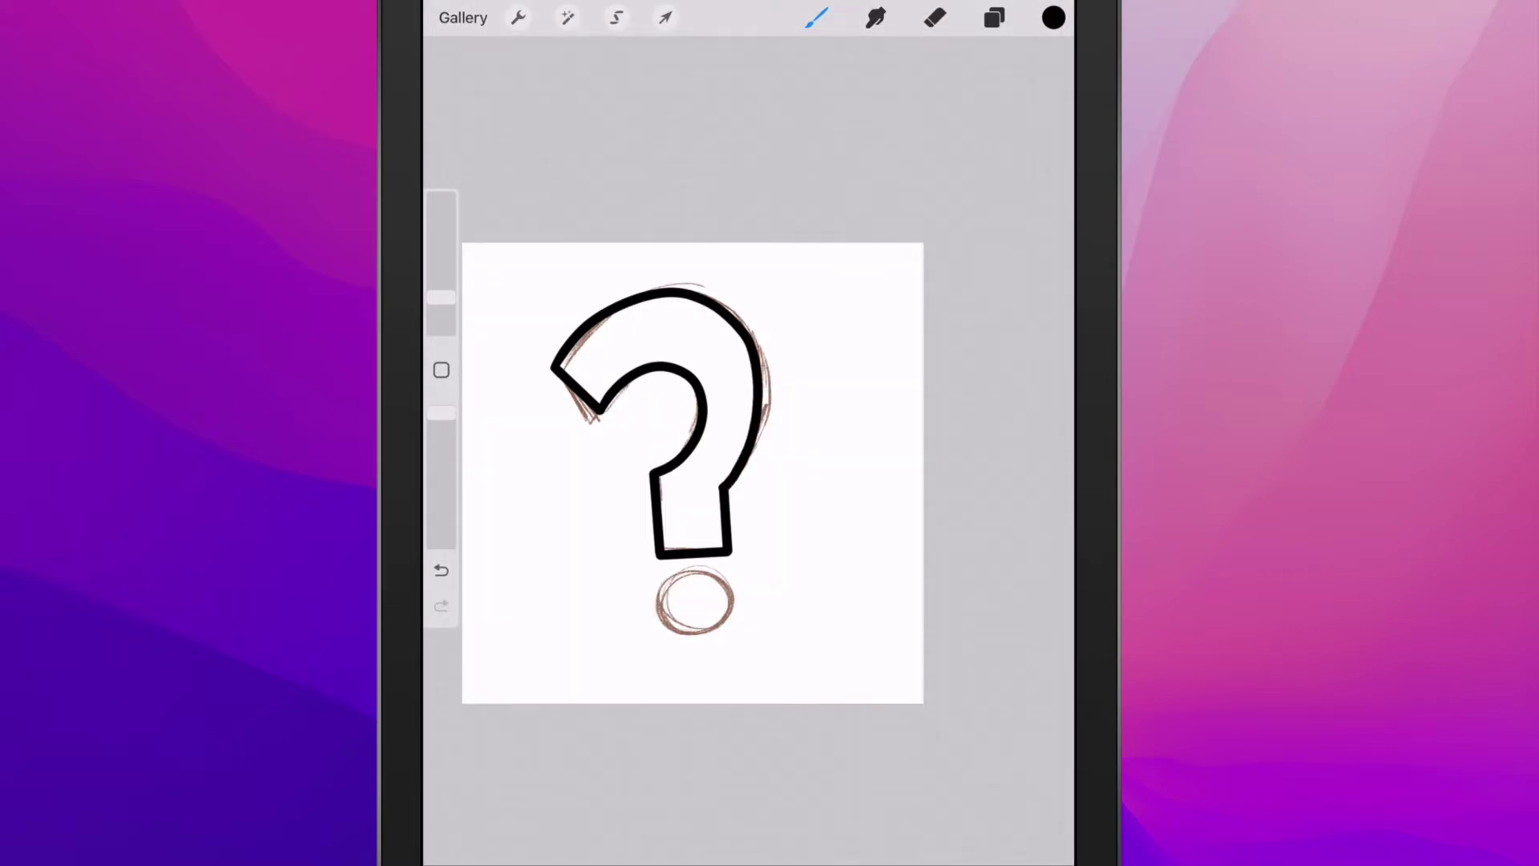
{"action": "key", "text": "ctrl+z"}
{"action": "mouse_move", "coordinate": [555, 367]}
{"action": "left_mouse_down"}
{"action": "mouse_move", "coordinate": [578, 333]}
{"action": "mouse_move", "coordinate": [689, 284]}
{"action": "mouse_move", "coordinate": [762, 343]}
{"action": "mouse_move", "coordinate": [771, 433]}
{"action": "mouse_move", "coordinate": [718, 485]}
{"action": "left_mouse_up"}
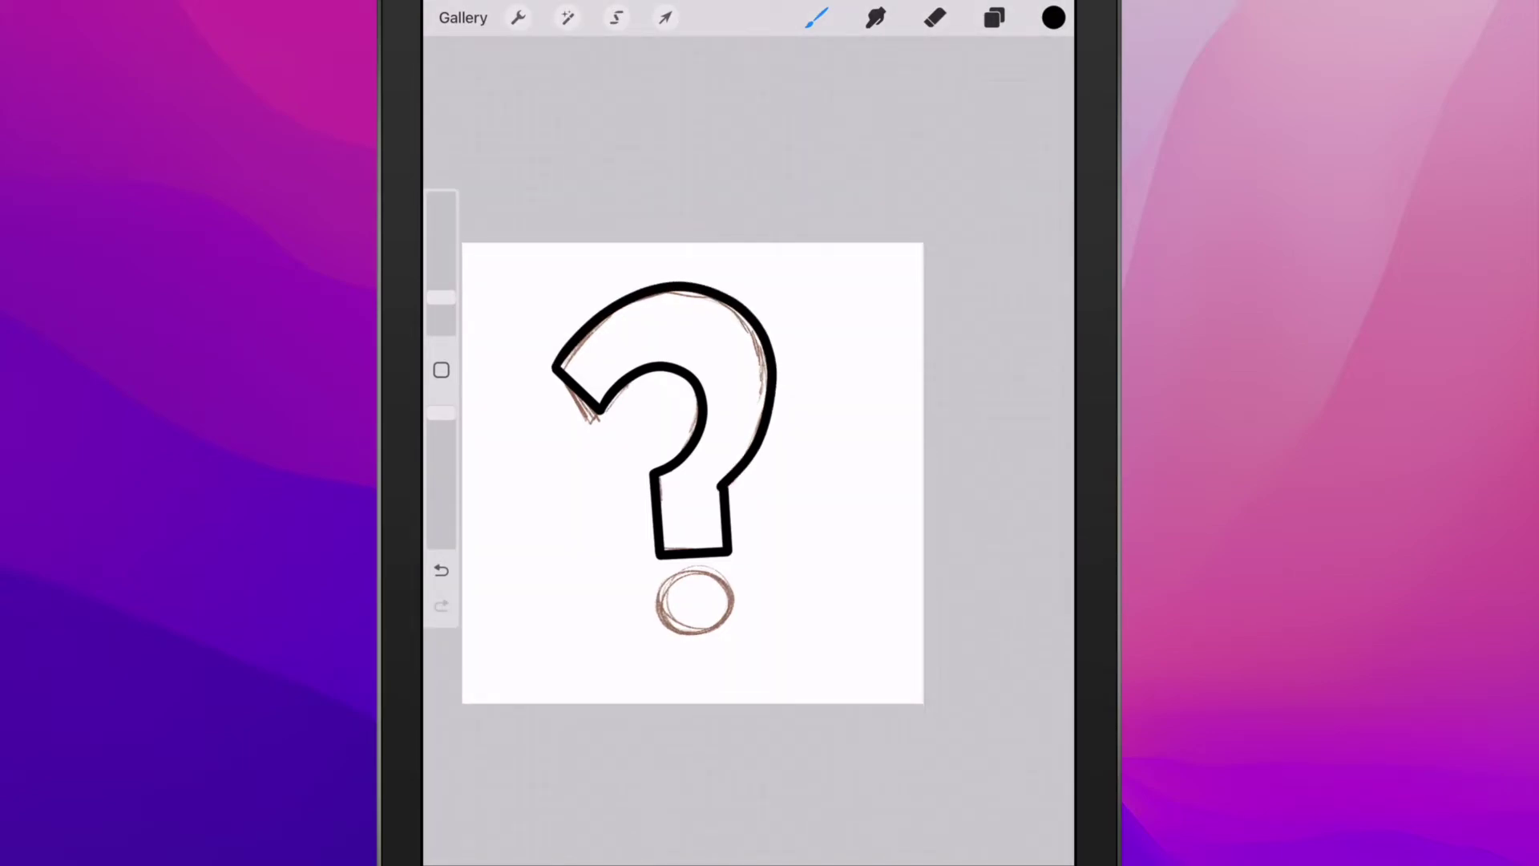
{"action": "key", "text": "ctrl+z"}
{"action": "mouse_move", "coordinate": [554, 367]}
{"action": "left_mouse_down"}
{"action": "mouse_move", "coordinate": [579, 333]}
{"action": "mouse_move", "coordinate": [709, 289]}
{"action": "mouse_move", "coordinate": [768, 356]}
{"action": "mouse_move", "coordinate": [749, 445]}
{"action": "mouse_move", "coordinate": [721, 485]}
{"action": "left_mouse_up"}
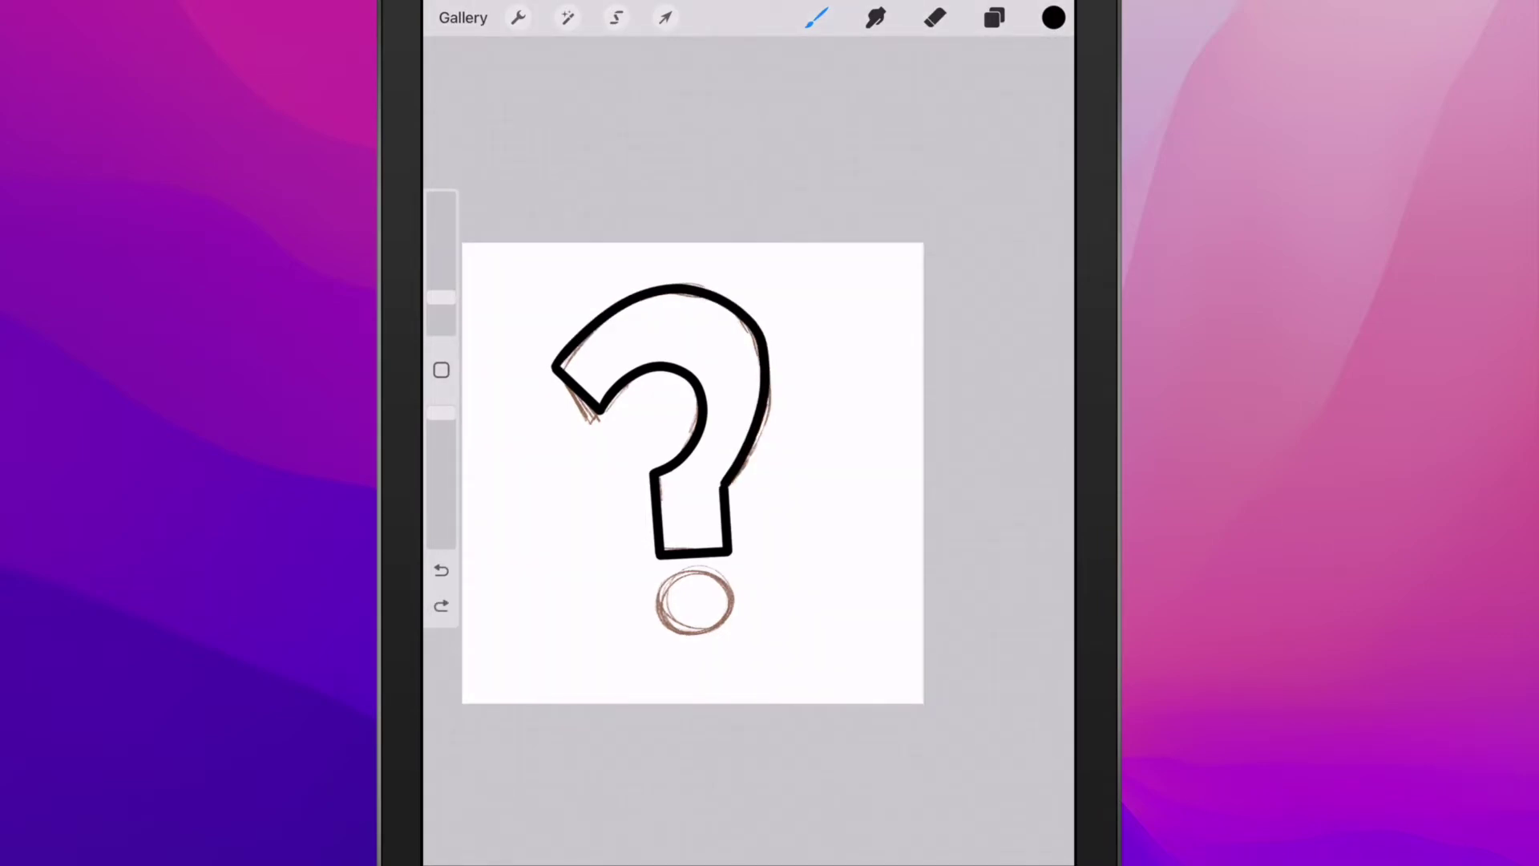
{"action": "key", "text": "ctrl+z"}
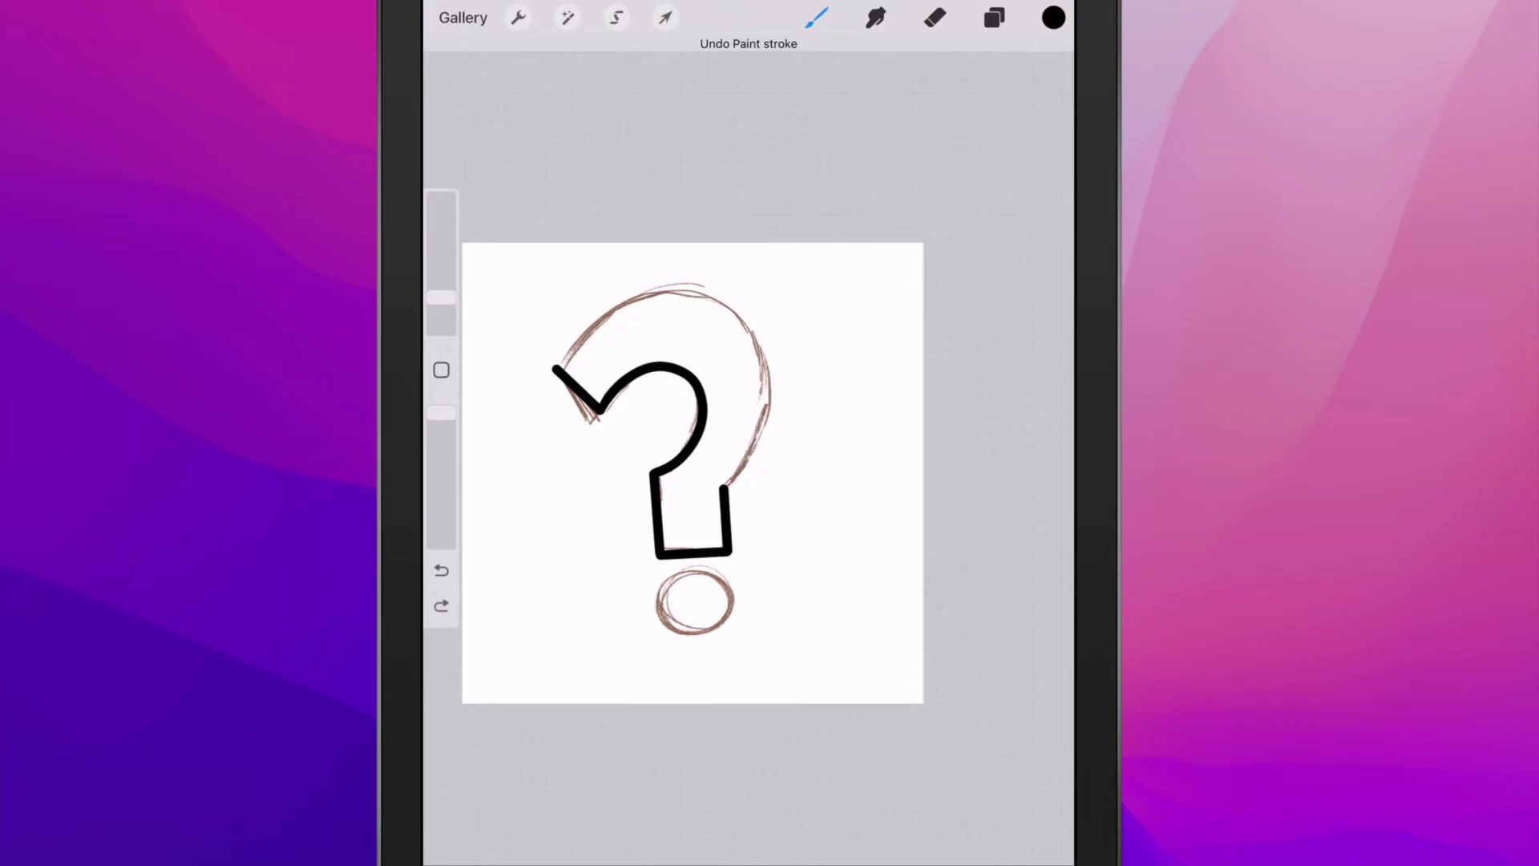
{"action": "mouse_move", "coordinate": [723, 484]}
{"action": "left_mouse_down"}
{"action": "mouse_move", "coordinate": [771, 441]}
{"action": "mouse_move", "coordinate": [796, 319]}
{"action": "mouse_move", "coordinate": [734, 275]}
{"action": "left_mouse_up"}
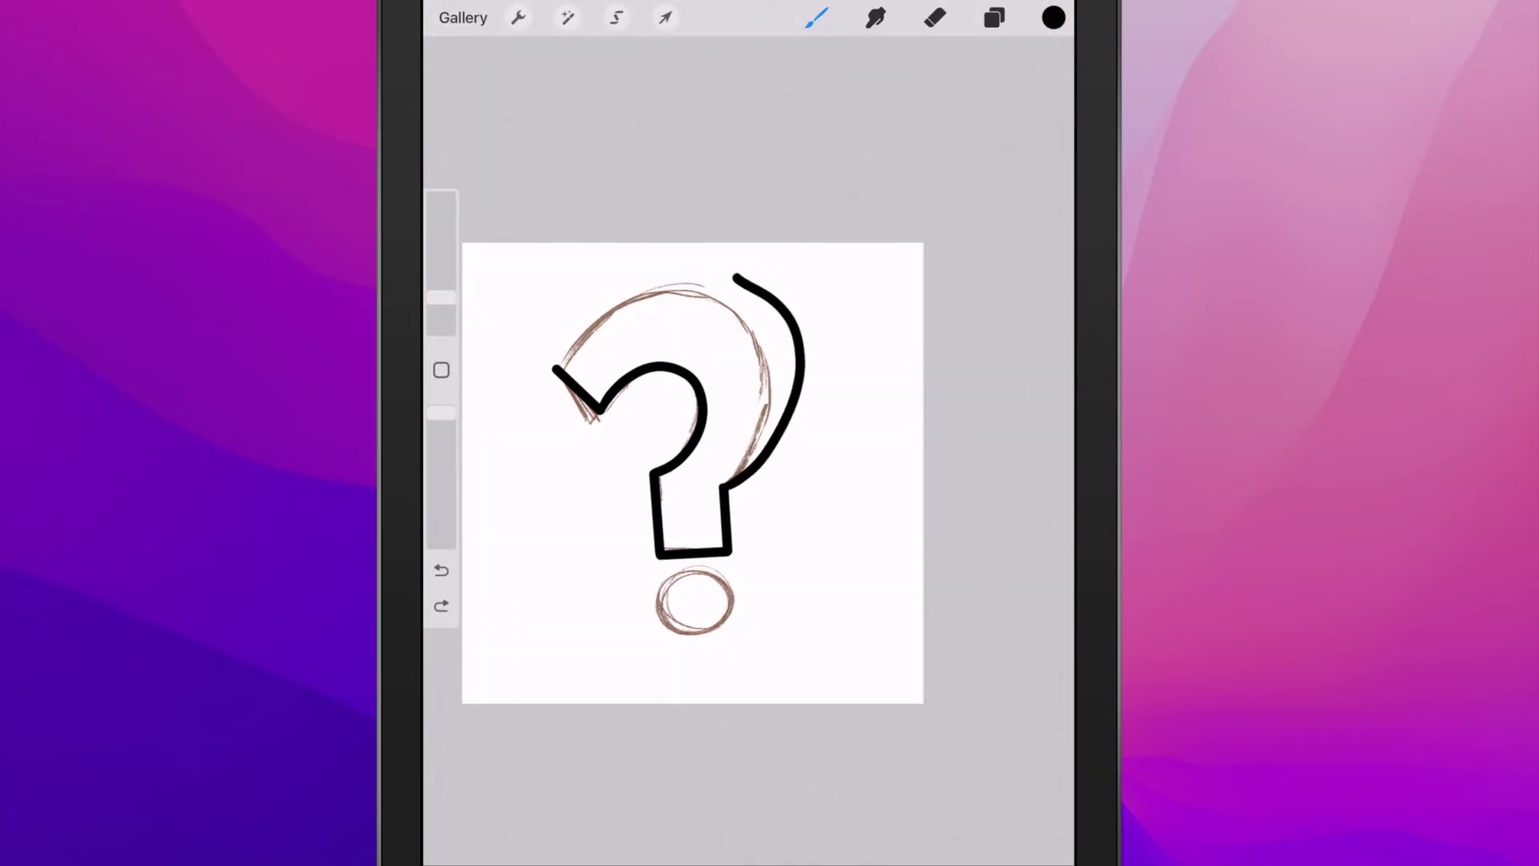
{"action": "key", "text": "ctrl+z"}
Trace the question mark's outer curve in black as a smooth arc to the stem, and outline the dot as a circle.
{"action": "mouse_move", "coordinate": [554, 366]}
{"action": "left_mouse_down"}
{"action": "mouse_move", "coordinate": [705, 282]}
{"action": "mouse_move", "coordinate": [785, 401]}
{"action": "mouse_move", "coordinate": [728, 484]}
{"action": "left_mouse_up"}
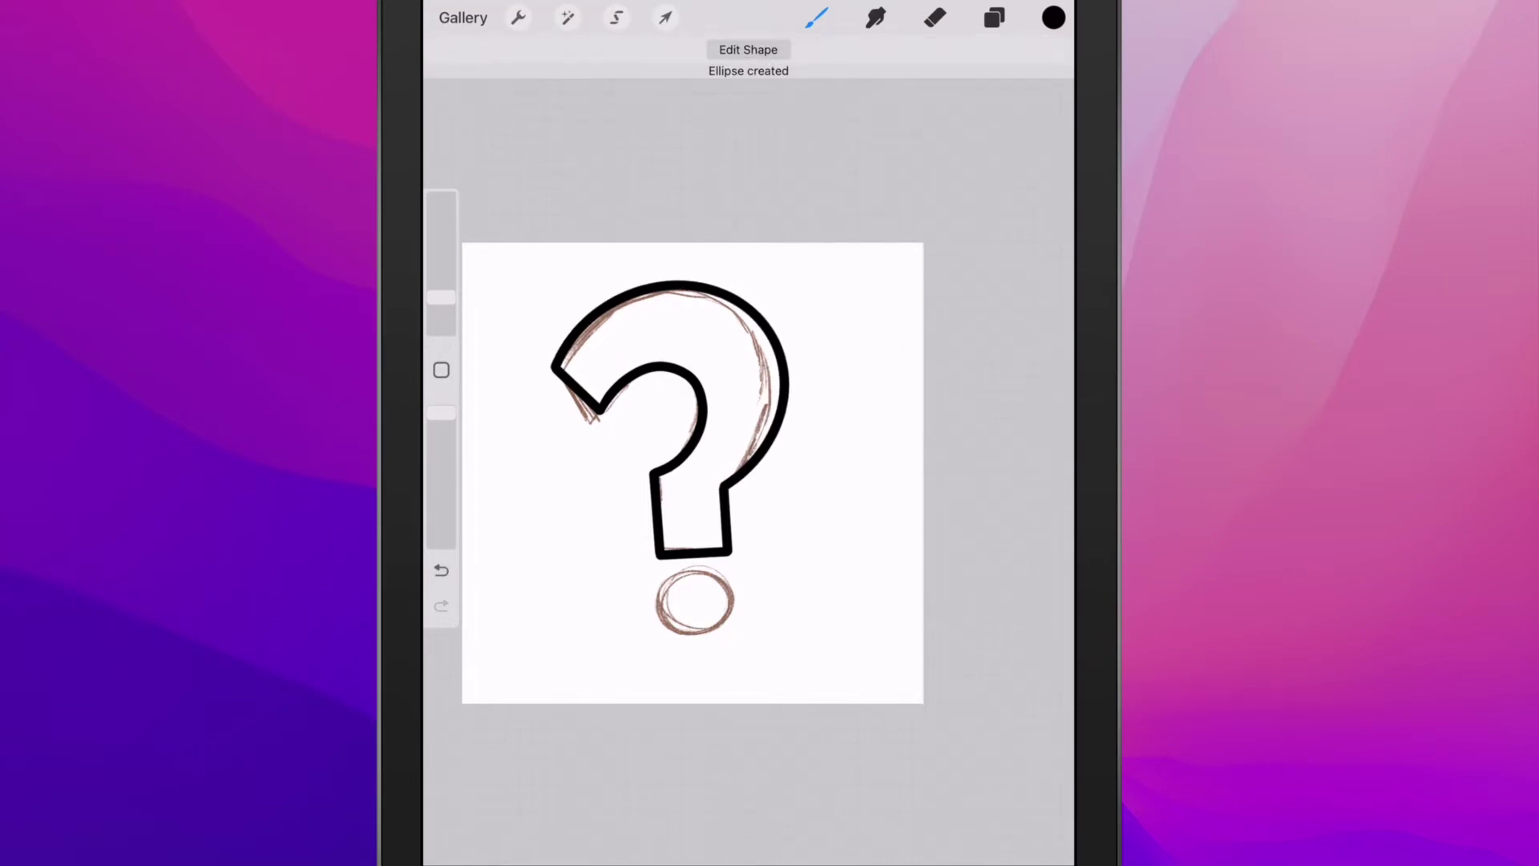
{"action": "scroll", "coordinate": [693, 473], "scroll_direction": "up", "scroll_amount": 3}
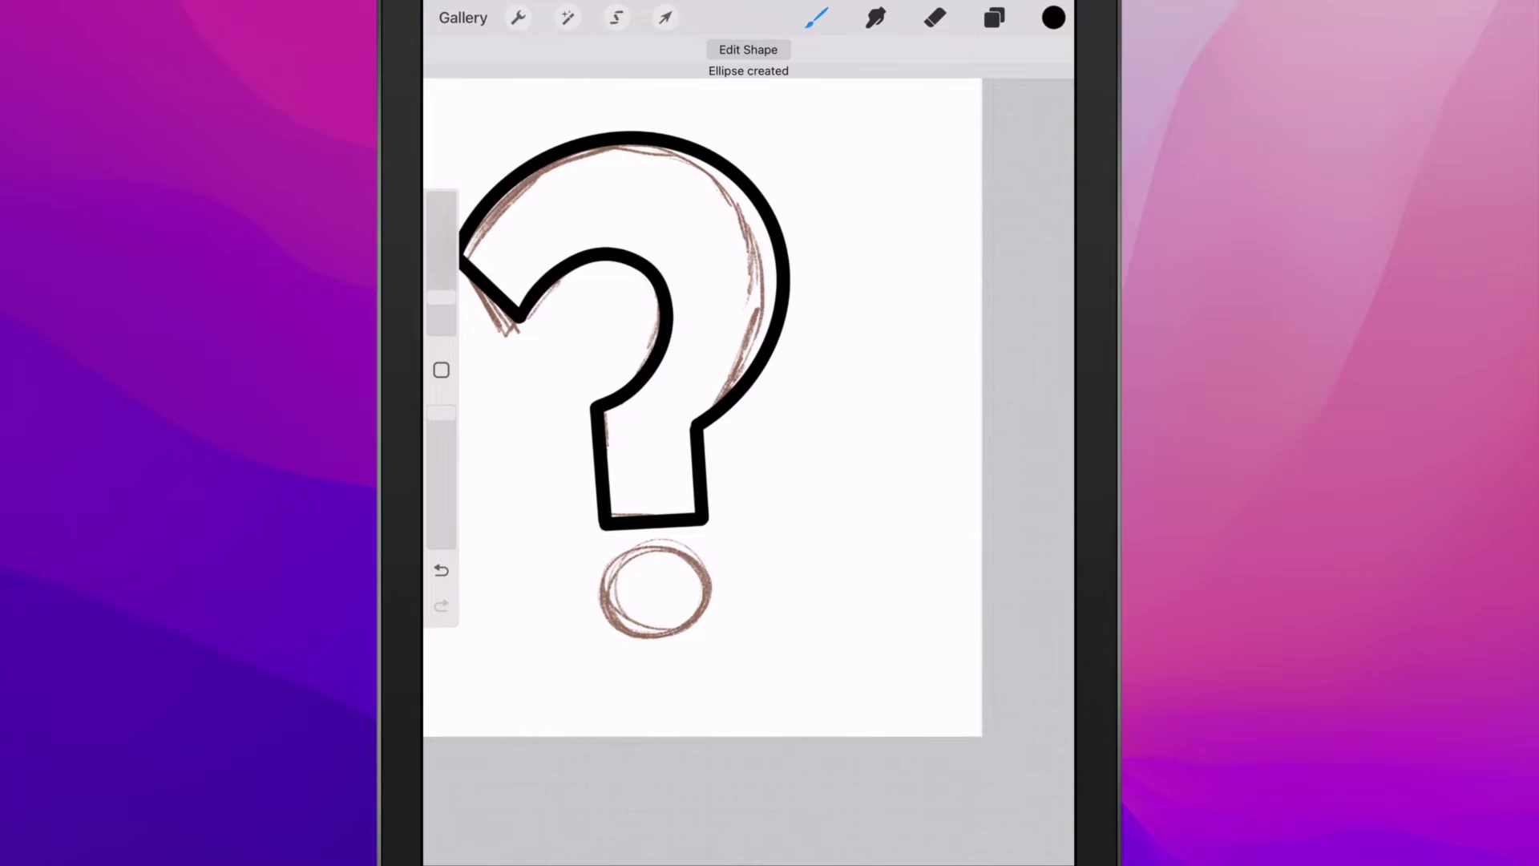
{"action": "mouse_move", "coordinate": [677, 553]}
{"action": "left_mouse_down"}
{"action": "mouse_move", "coordinate": [601, 561]}
{"action": "mouse_move", "coordinate": [636, 661]}
{"action": "mouse_move", "coordinate": [710, 633]}
{"action": "mouse_move", "coordinate": [709, 583]}
{"action": "mouse_move", "coordinate": [678, 552]}
{"action": "left_mouse_up"}
{"action": "scroll", "coordinate": [702, 407], "scroll_direction": "down", "scroll_amount": 3}
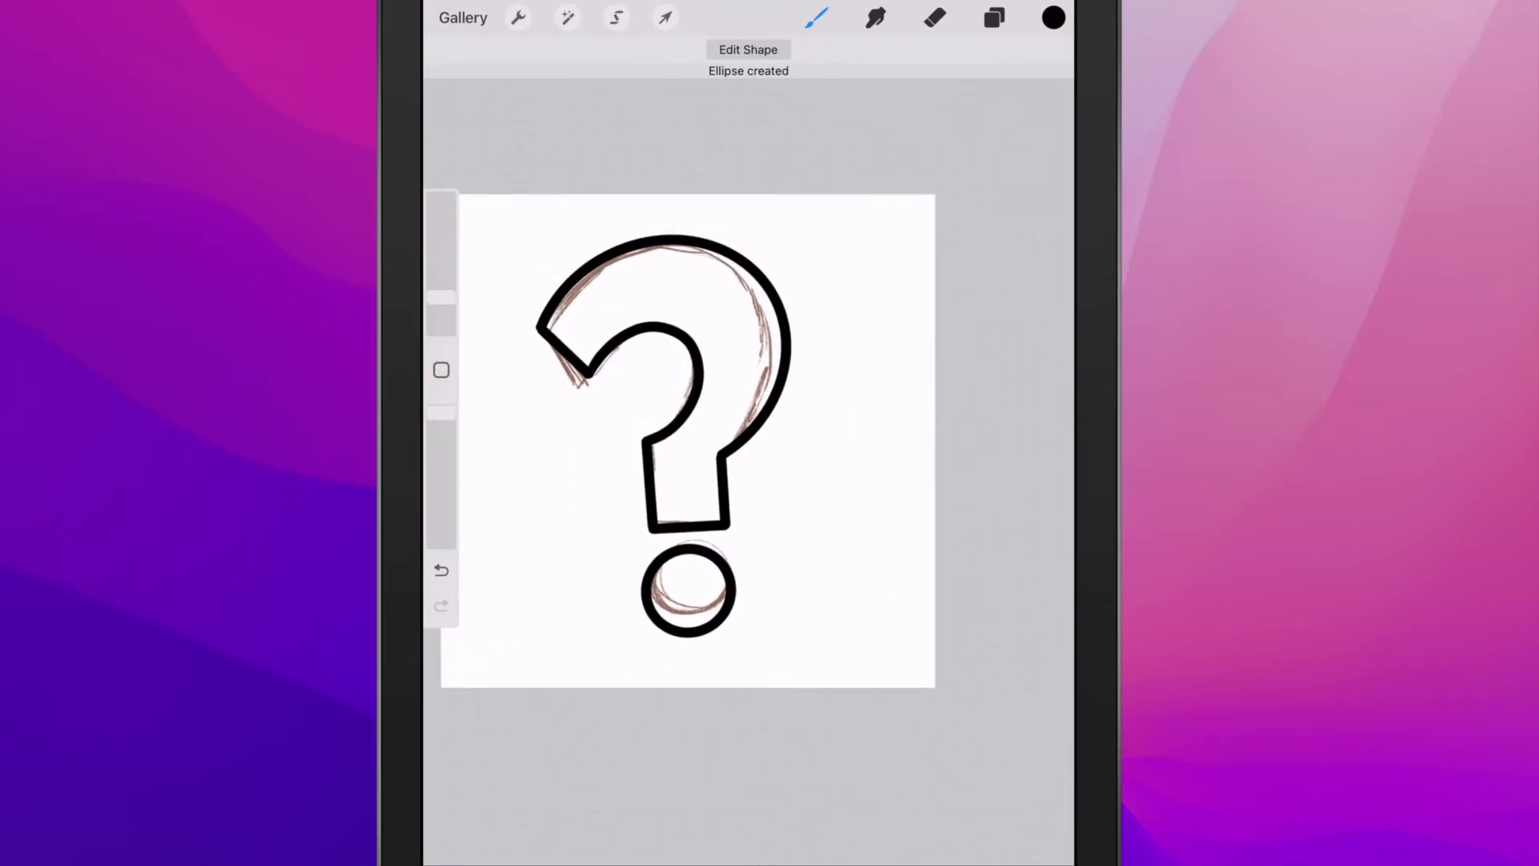
Hide the sketch on Layer 1 and add a new empty layer.
{"action": "left_click", "coordinate": [994, 18]}
{"action": "left_click", "coordinate": [1034, 193]}
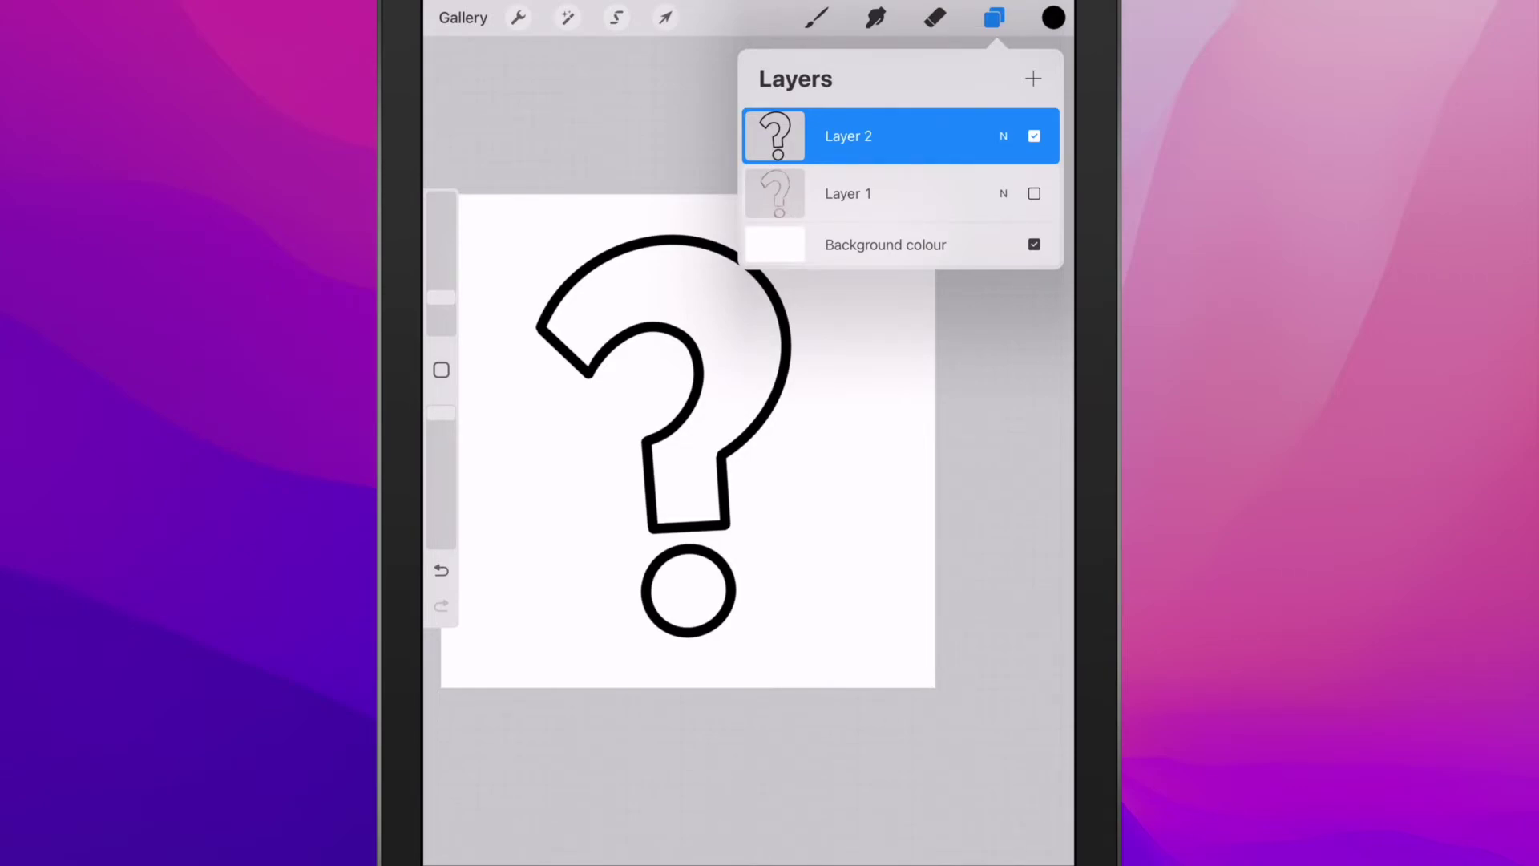
{"action": "left_click", "coordinate": [1033, 79]}
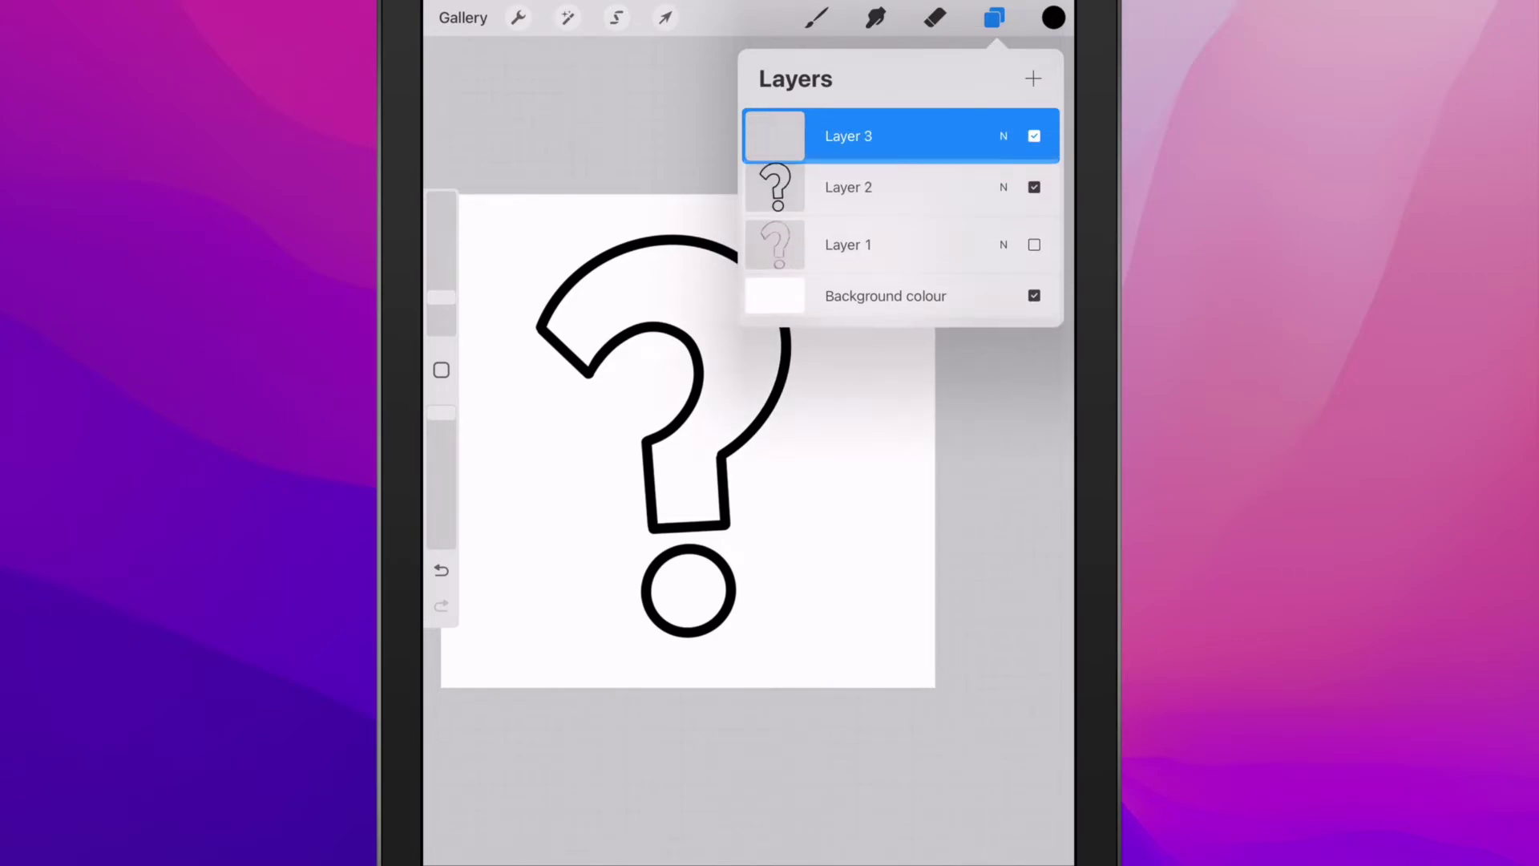
Set the outline on Layer 2 as the Reference layer and place the empty Layer 3 directly beneath it.
{"action": "left_click", "coordinate": [881, 193]}
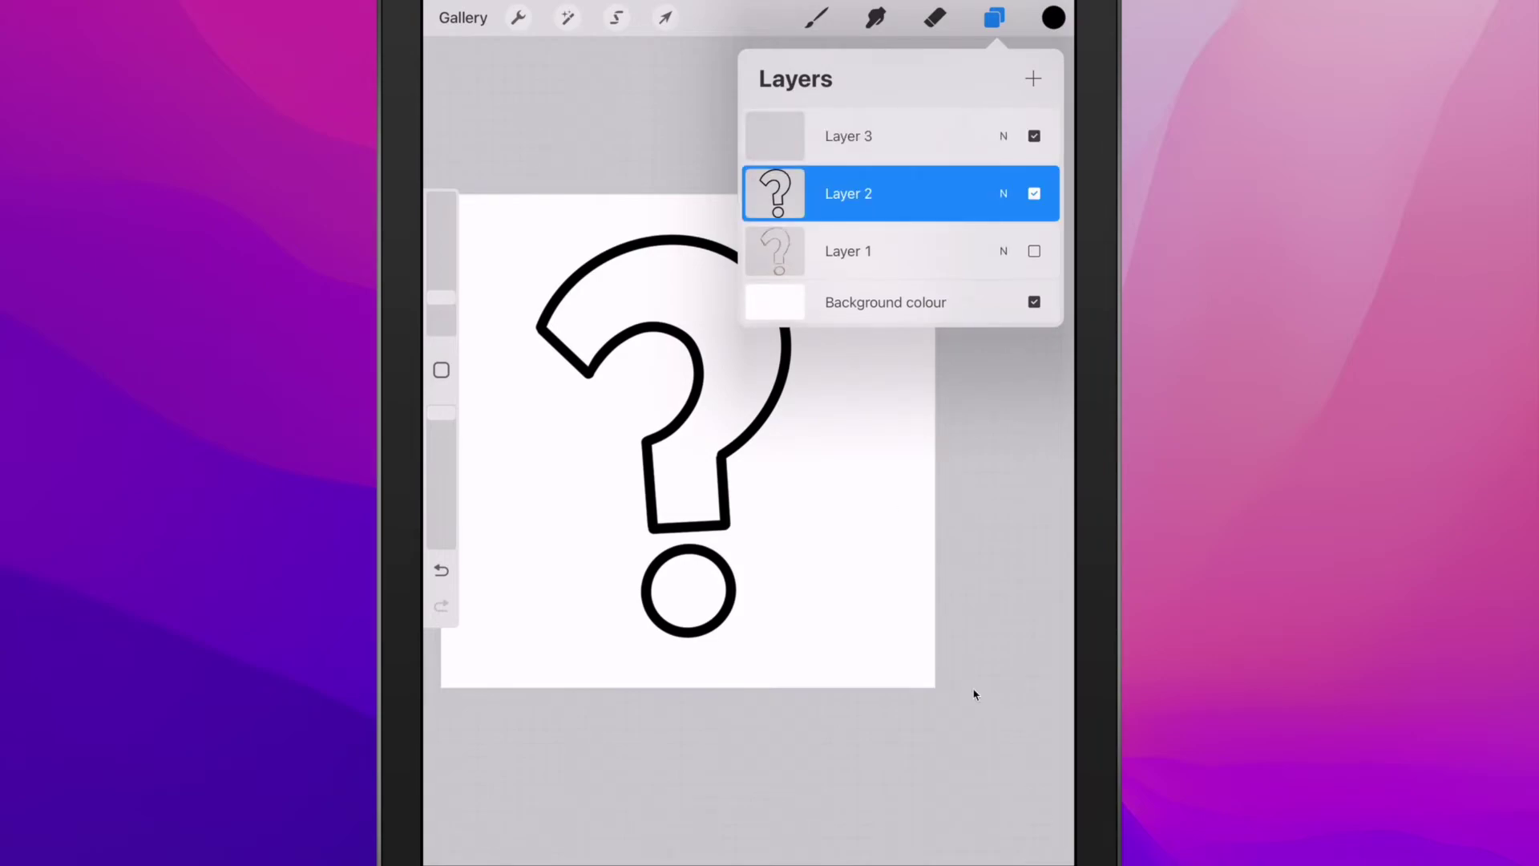
{"action": "left_click", "coordinate": [775, 193]}
{"action": "left_click", "coordinate": [670, 318]}
{"action": "key", "text": "alt+bracketright"}
{"action": "left_click_drag", "start_coordinate": [796, 136], "coordinate": [797, 197]}
Fill the question mark and its dot with white on Layer 3, and hide the background colour.
{"action": "left_click", "coordinate": [551, 442]}
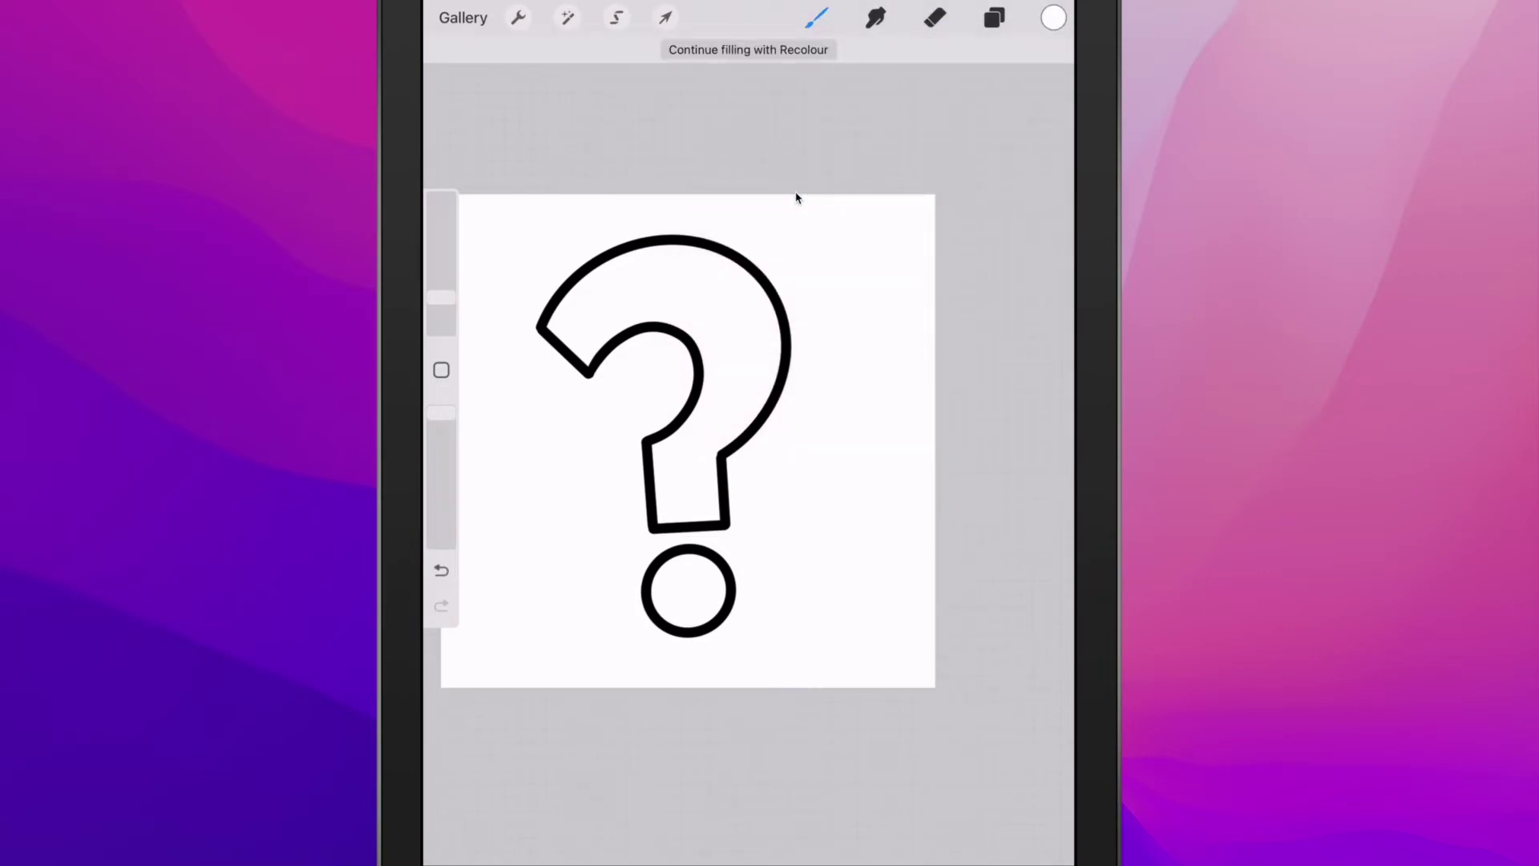
{"action": "key", "text": "l"}
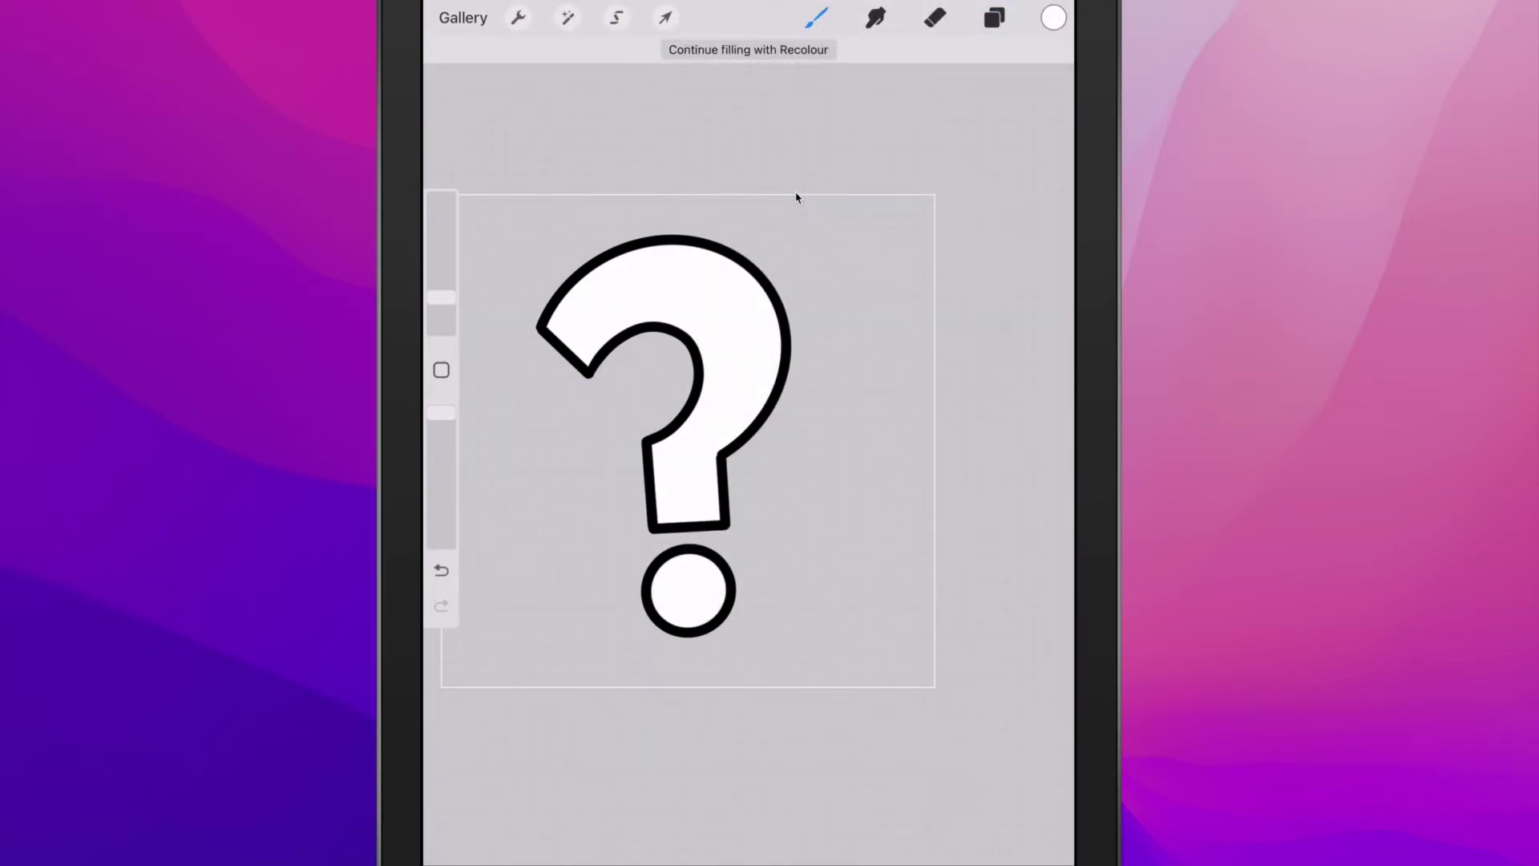
Add a new layer above the outline layer and set the brush colour to black.
{"action": "key", "text": "l"}
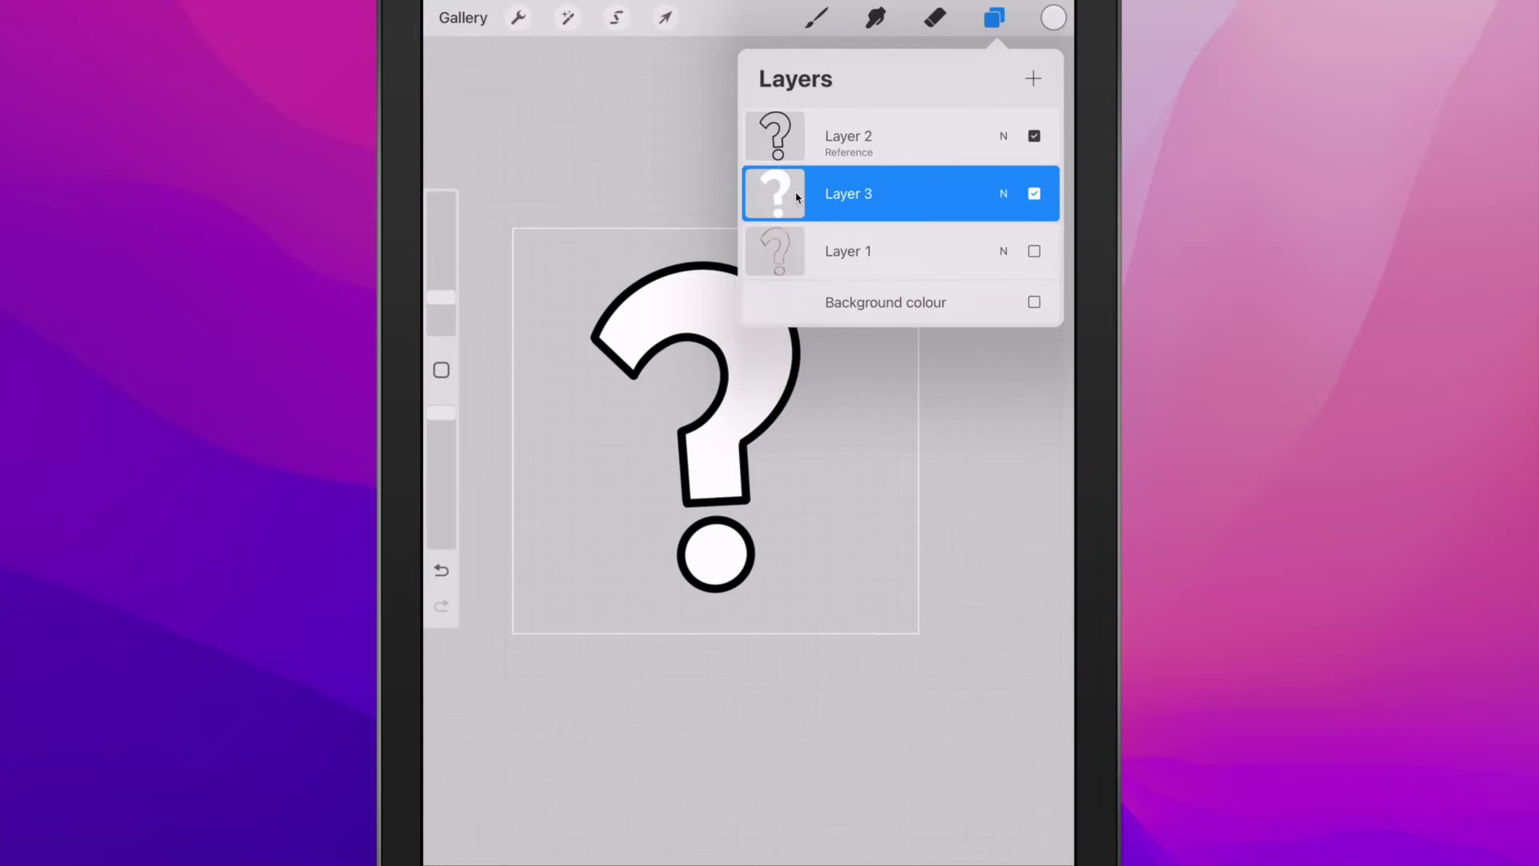
{"action": "key", "text": "alt+bracketright"}
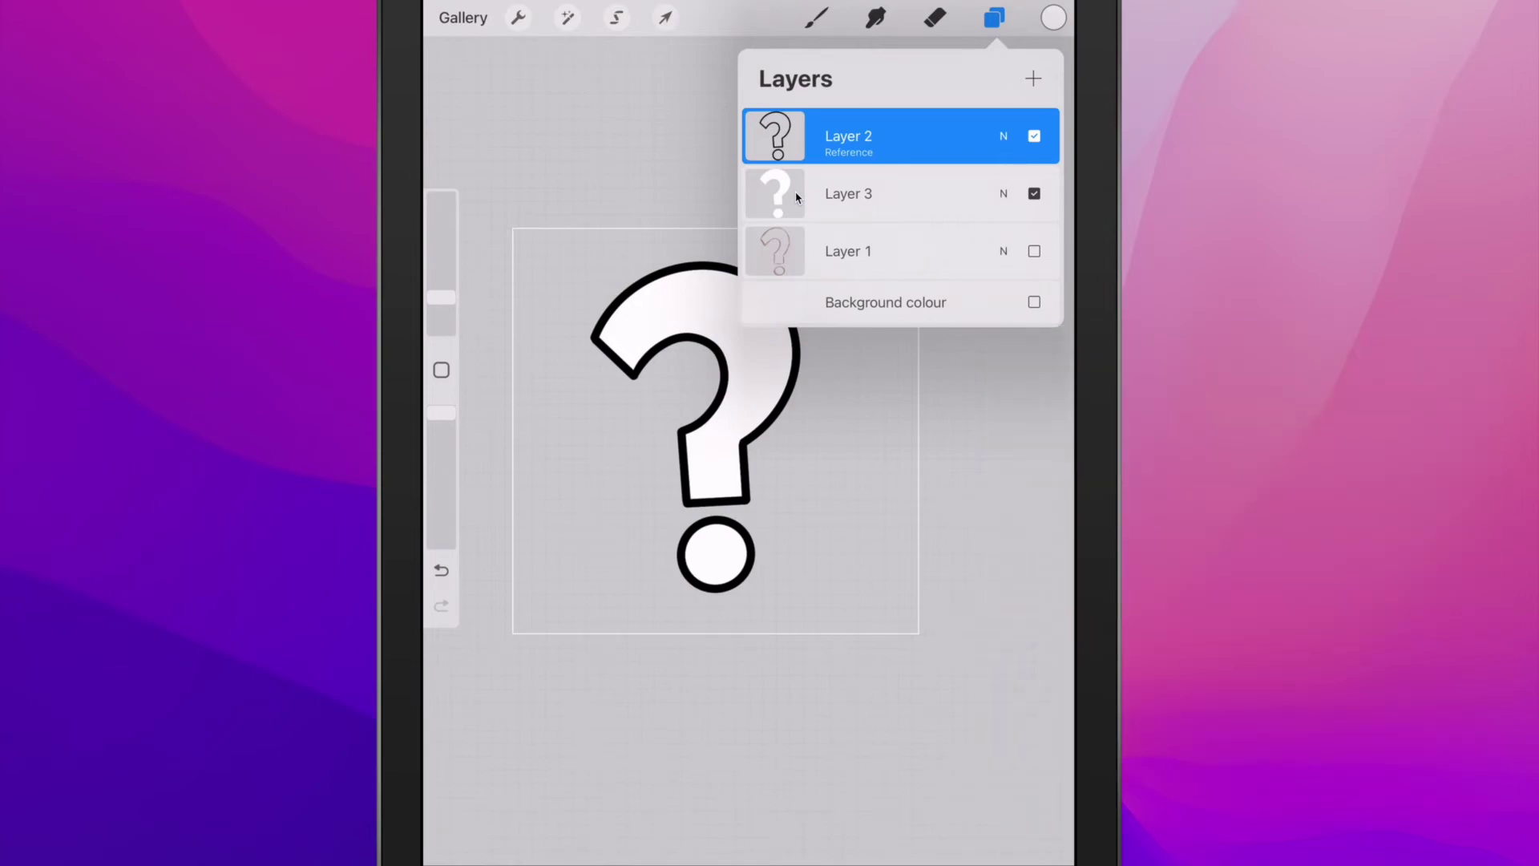
{"action": "key", "text": "super+n"}
{"action": "key", "text": "b"}
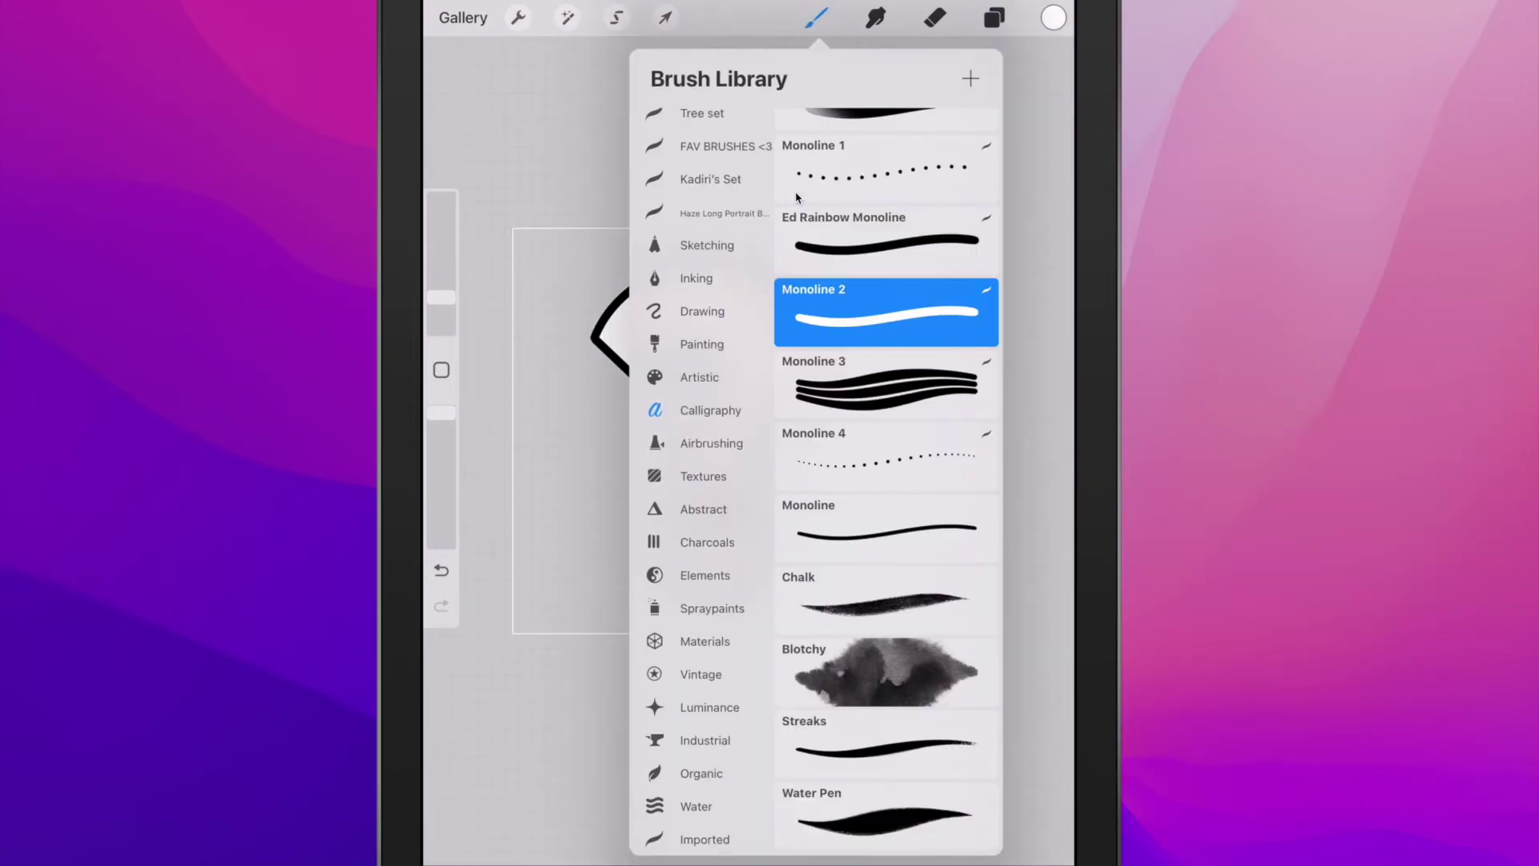
{"action": "key", "text": "c"}
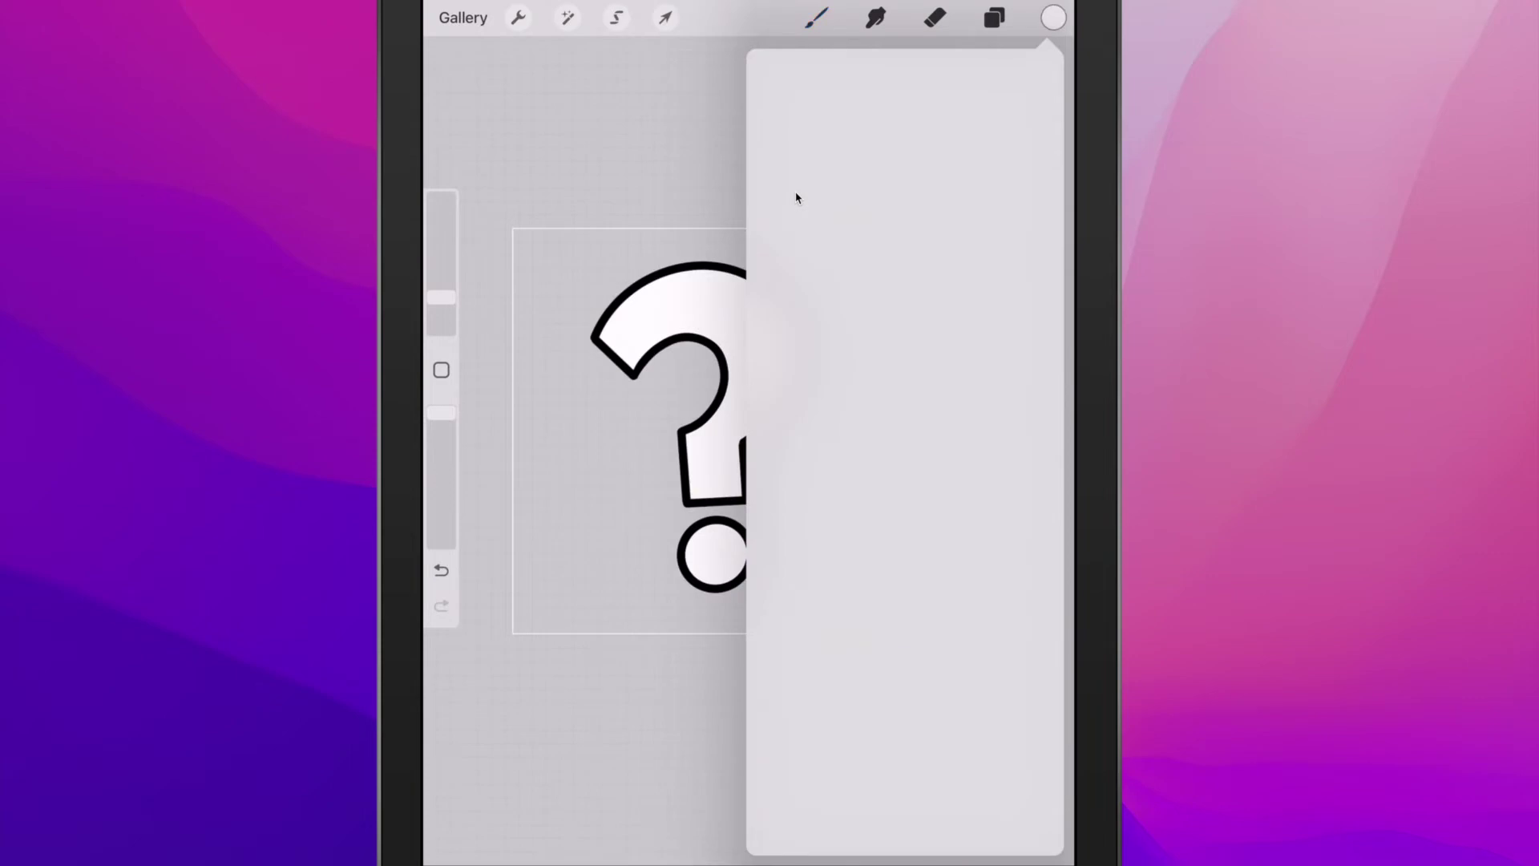
{"action": "key", "text": "alt"}
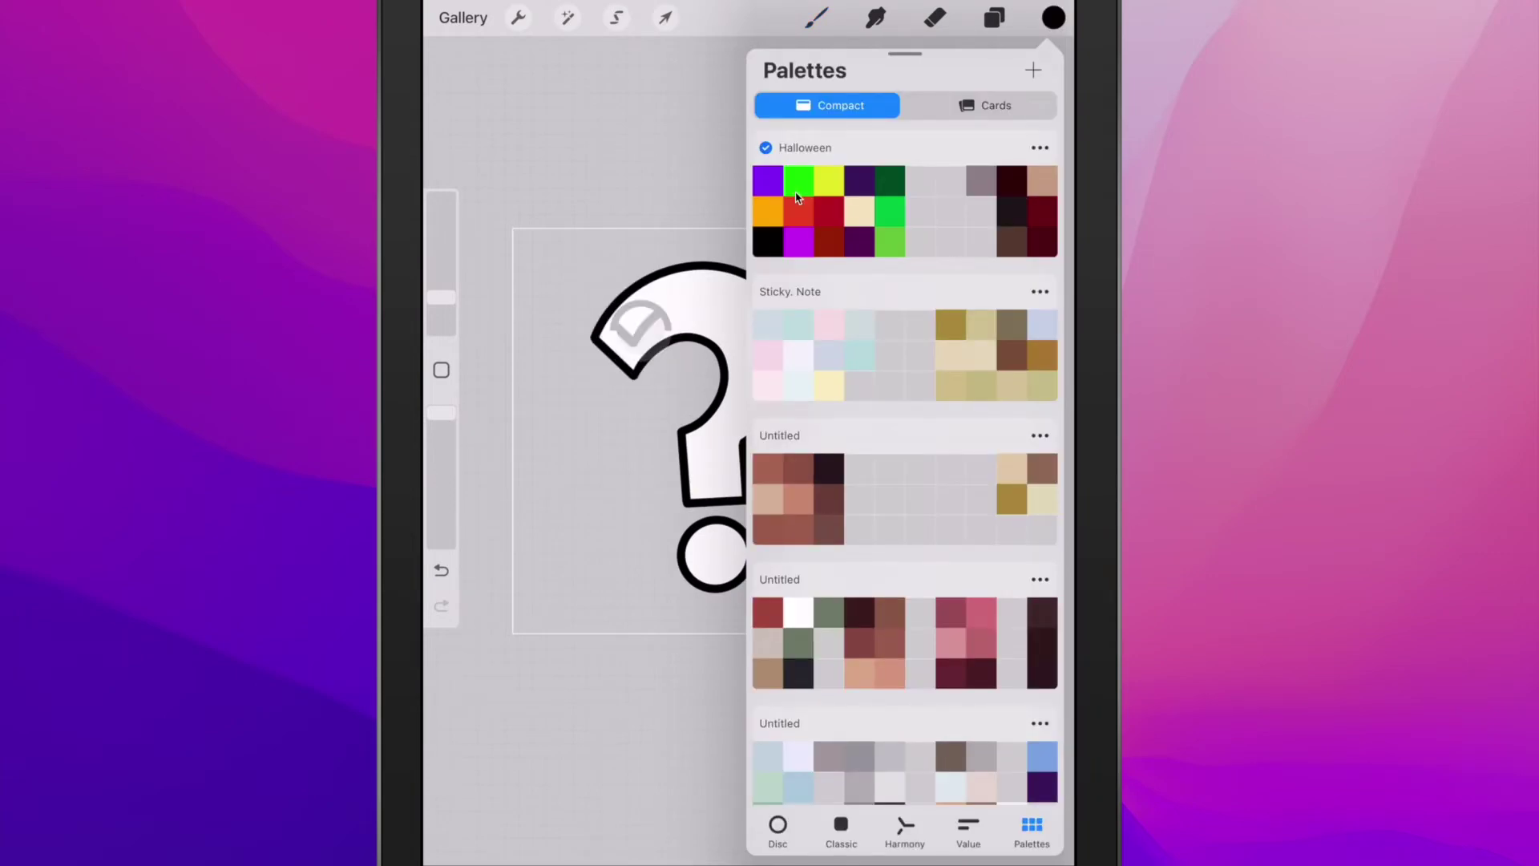
Draw wavy black lines across the question mark and its dot, dividing them into separate sections.
{"action": "key", "text": "c"}
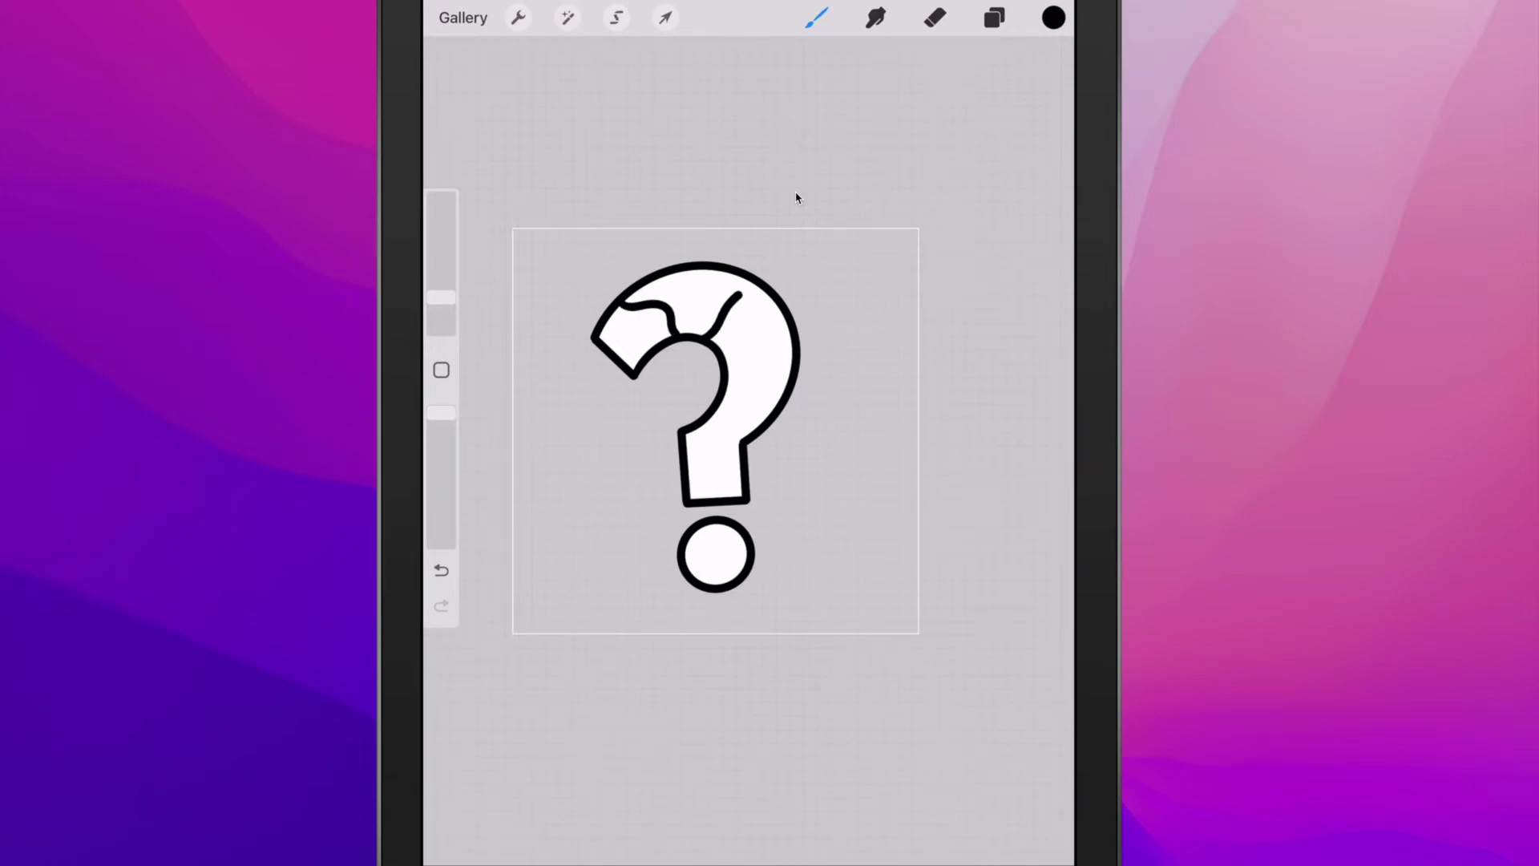
{"action": "key", "text": "l"}
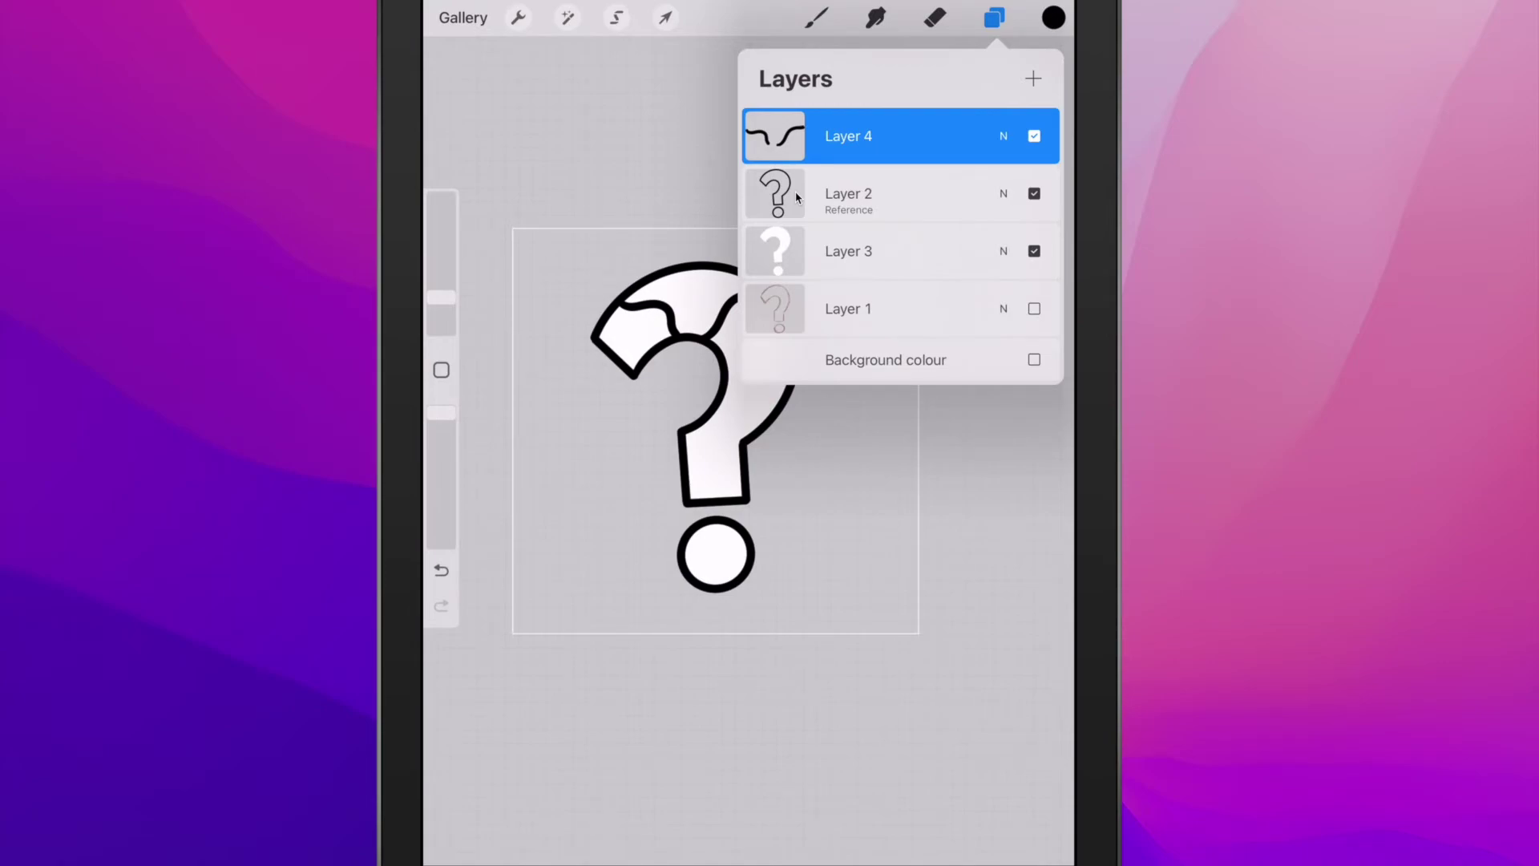
{"action": "key", "text": "l"}
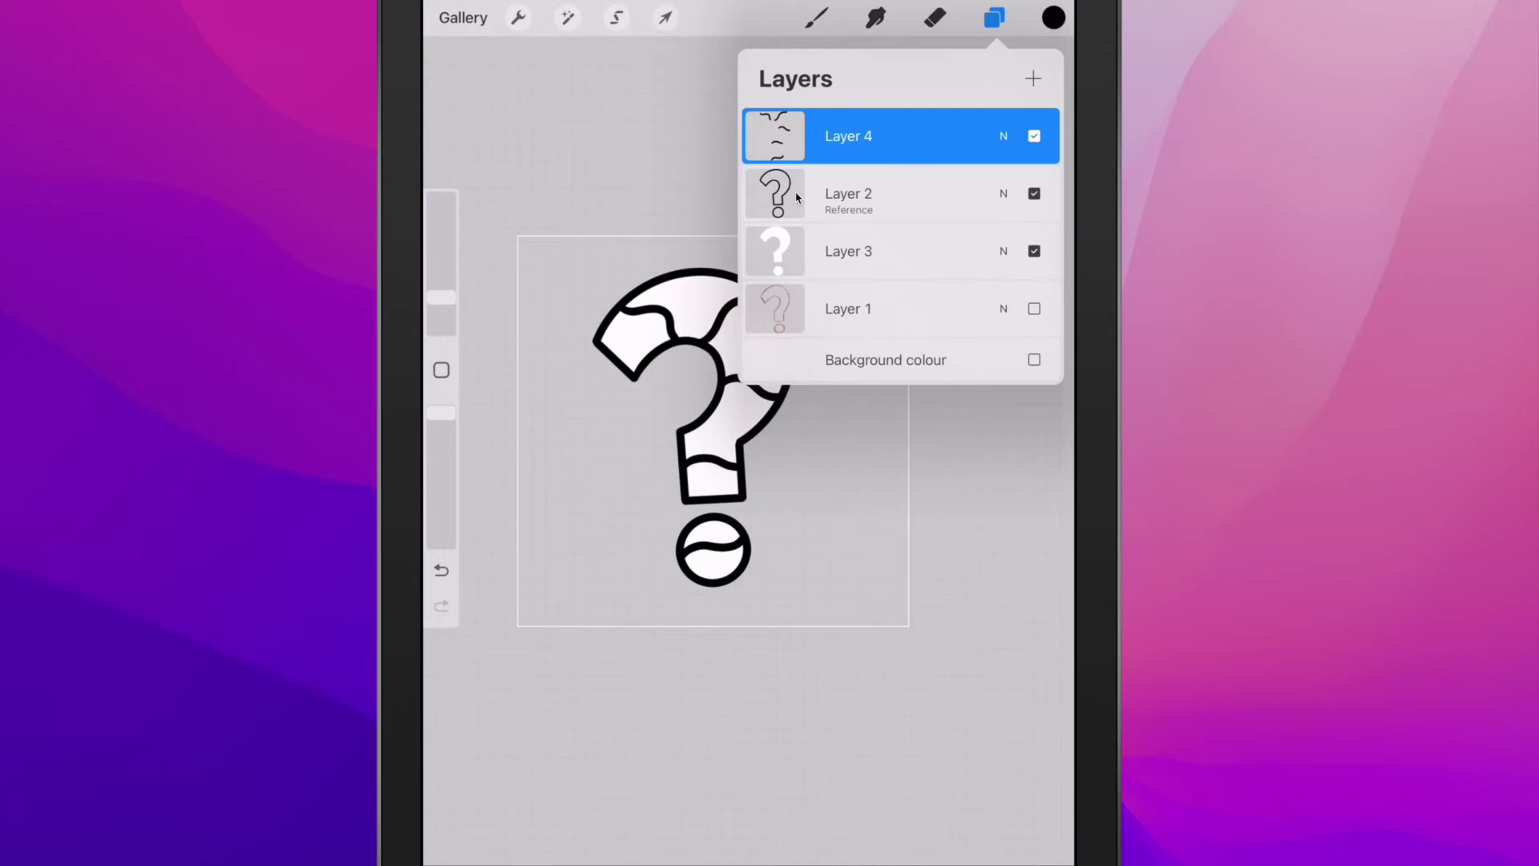
{"action": "key", "text": "l"}
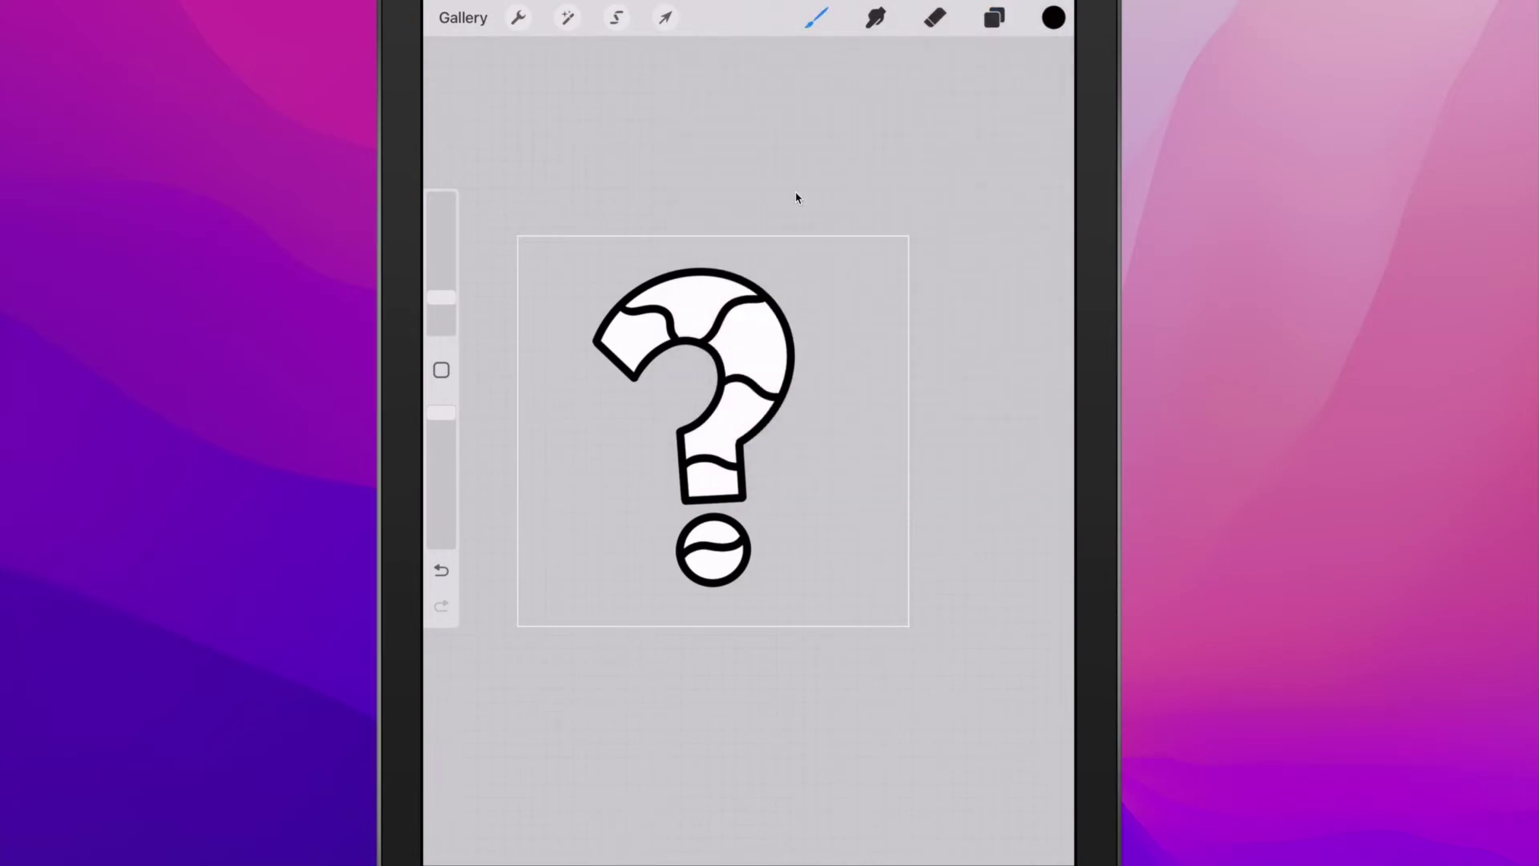
Add a new layer above the white fill on Layer 3 and turn it into a clipping mask.
{"action": "key", "text": "l"}
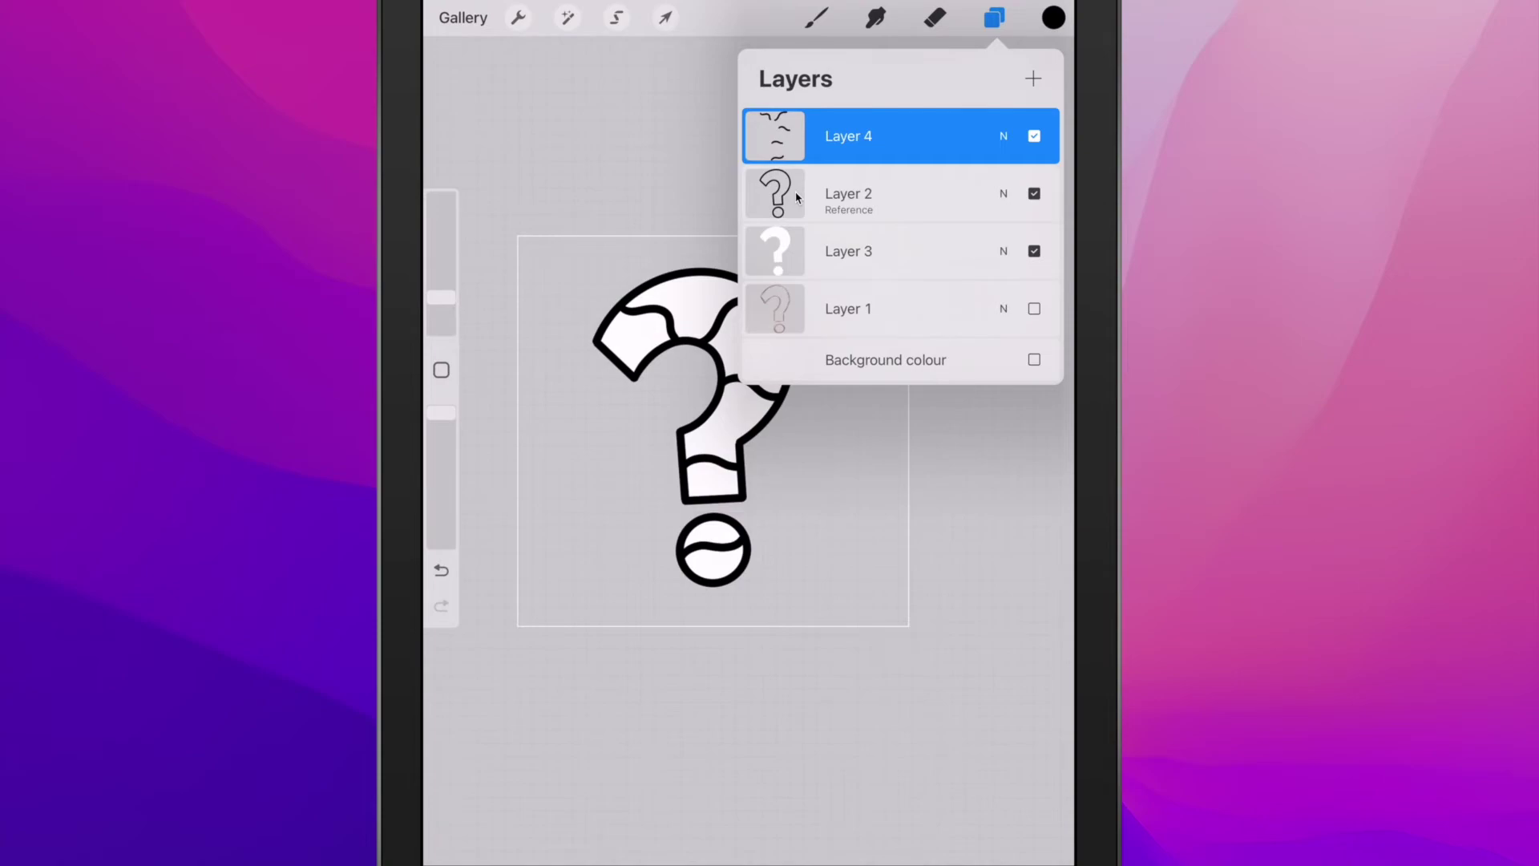
{"action": "key", "text": "alt+bracketleft"}
{"action": "key", "text": "alt+bracketleft"}
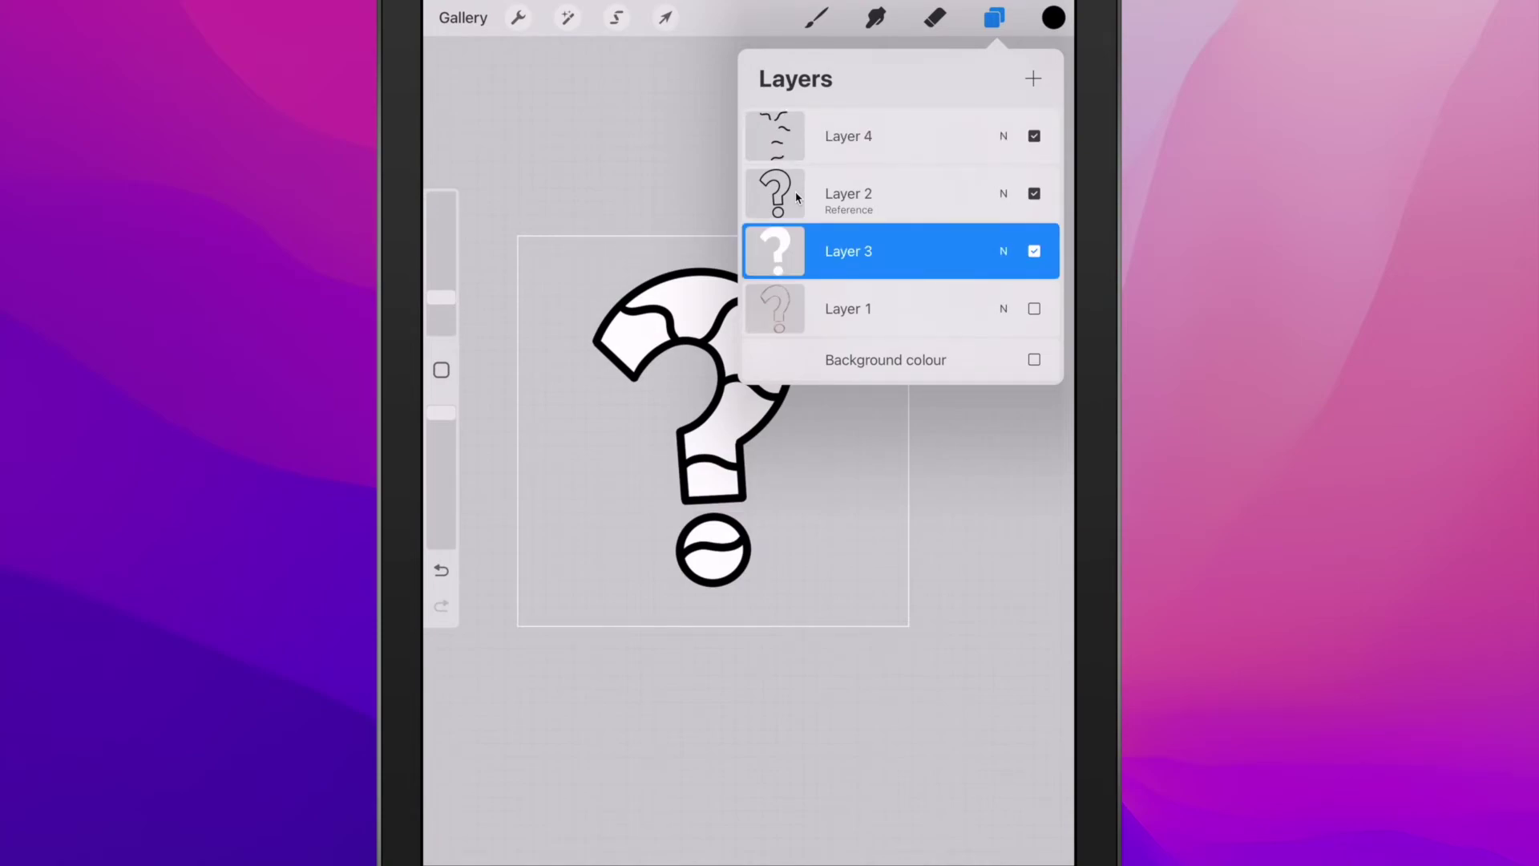
{"action": "key", "text": "super+plus"}
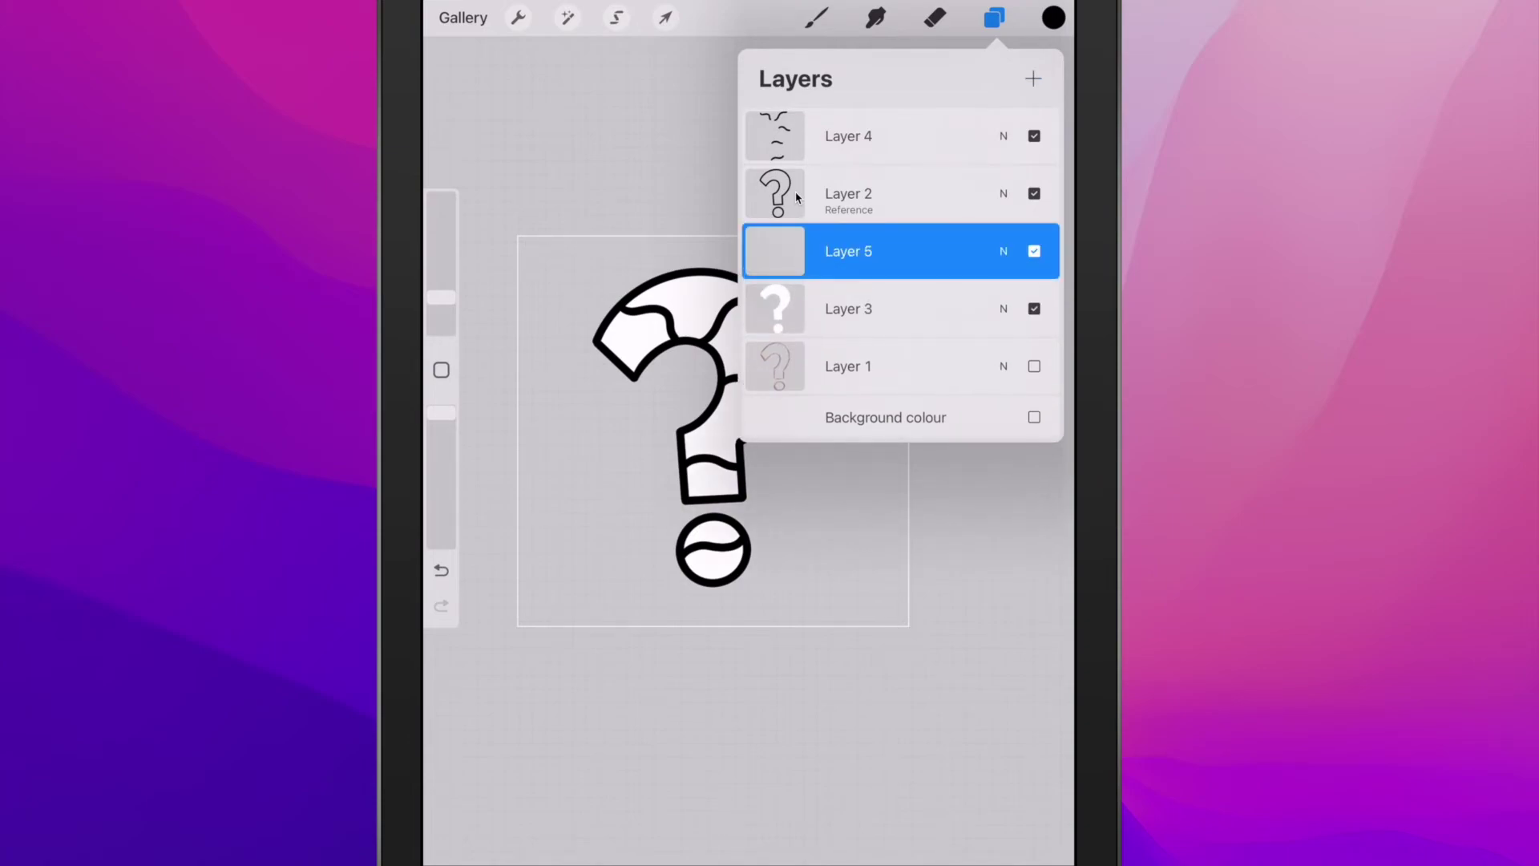
{"action": "key", "text": "super+l"}
{"action": "key", "text": "super+alt+g"}
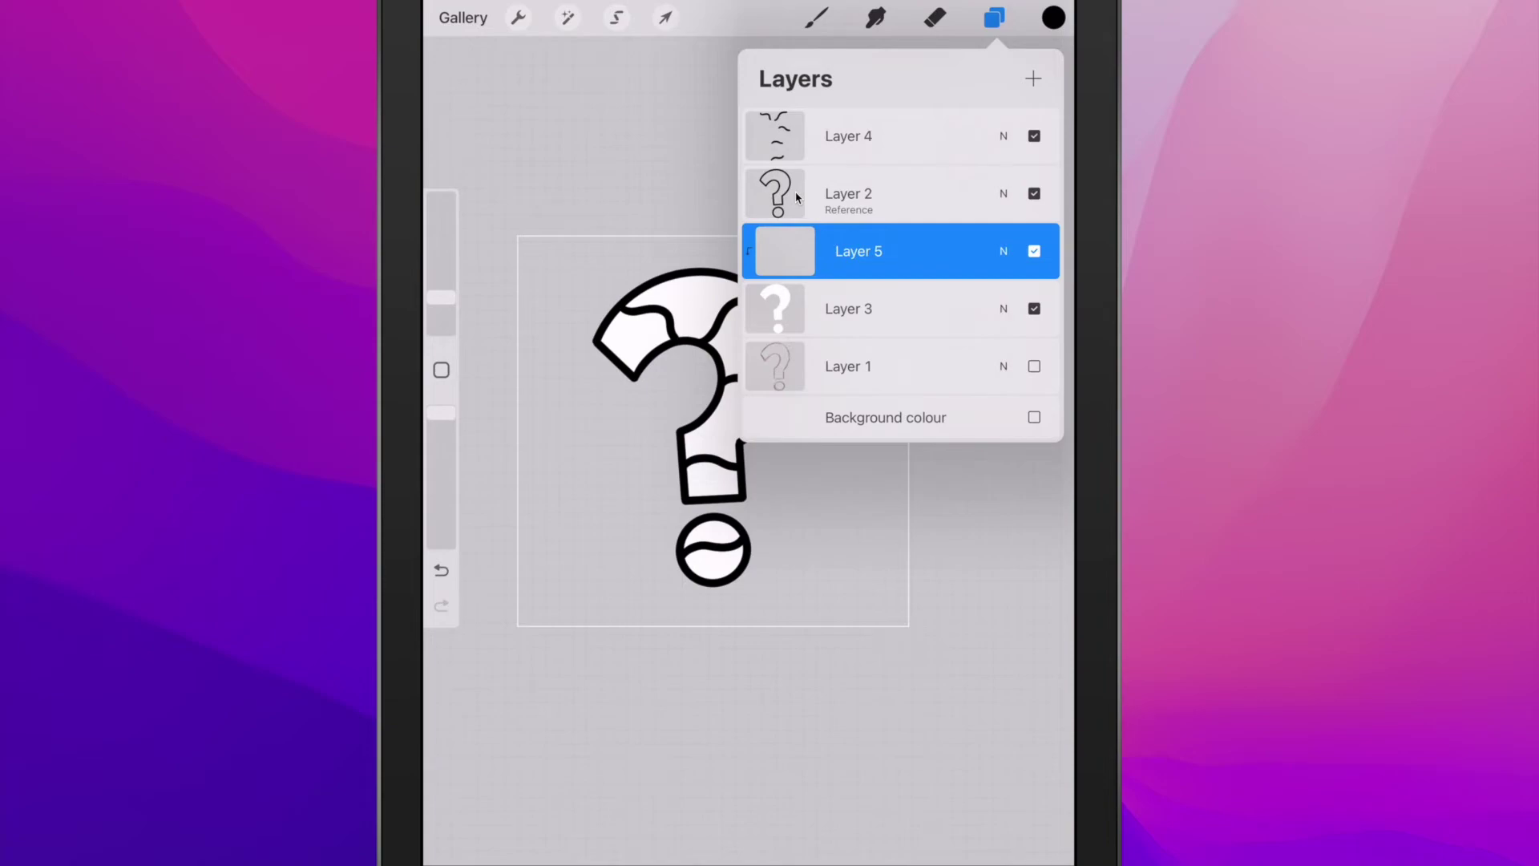
Select the Blotchy brush from the Calligraphy set.
{"action": "key", "text": "b"}
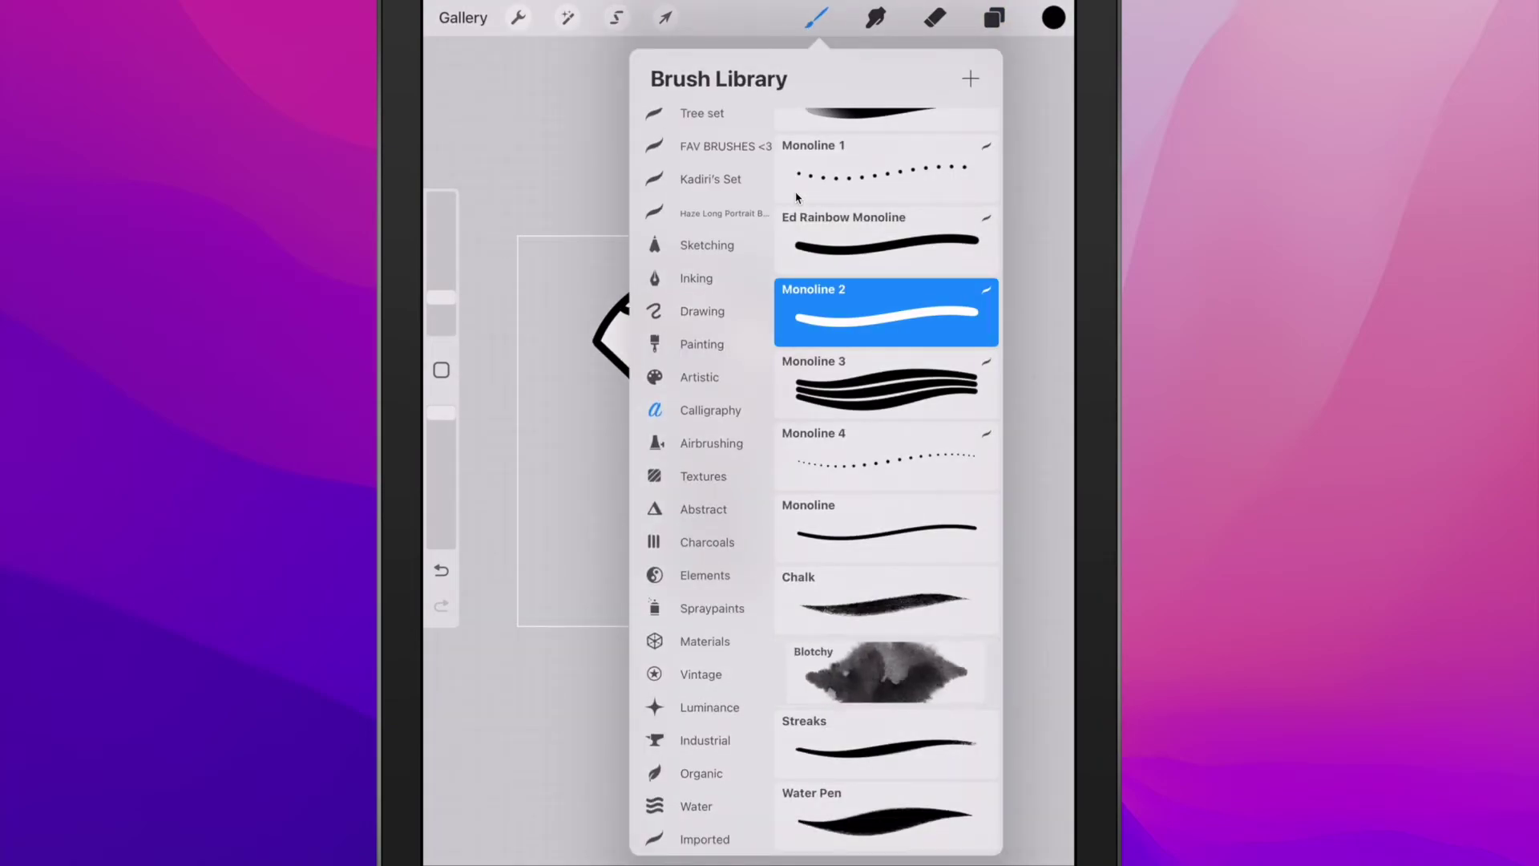
{"action": "key", "text": "Down"}
{"action": "key", "text": "Down"}
{"action": "key", "text": "Down"}
{"action": "key", "text": "Down"}
{"action": "key", "text": "Down"}
Choose a medium blue from the palettes and paint the whole question mark and dot with it at a large brush size.
{"action": "key", "text": "c"}
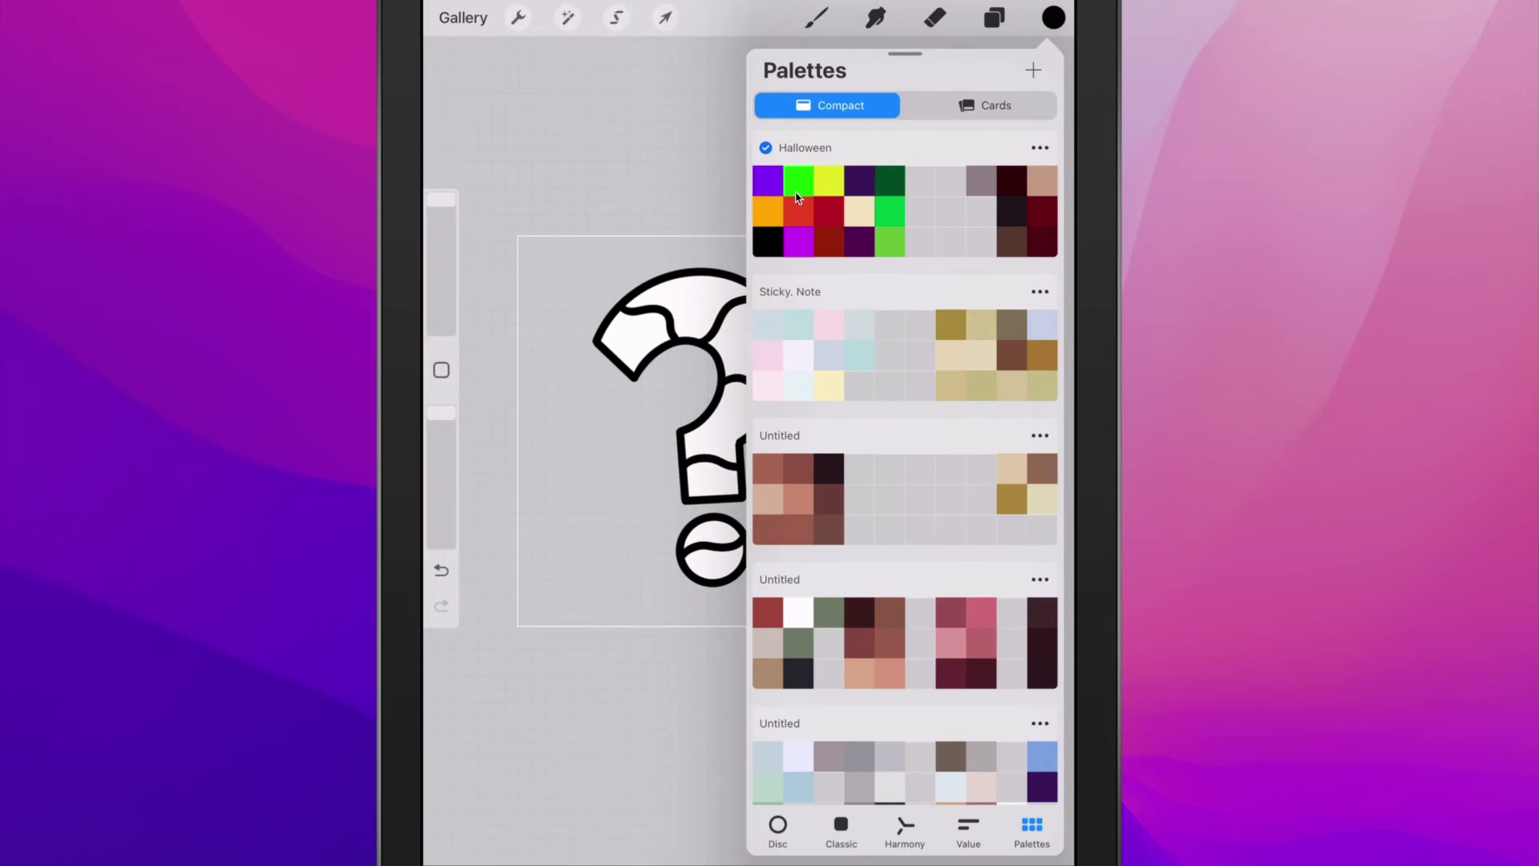
{"action": "scroll", "coordinate": [797, 198], "scroll_direction": "down", "scroll_amount": 6}
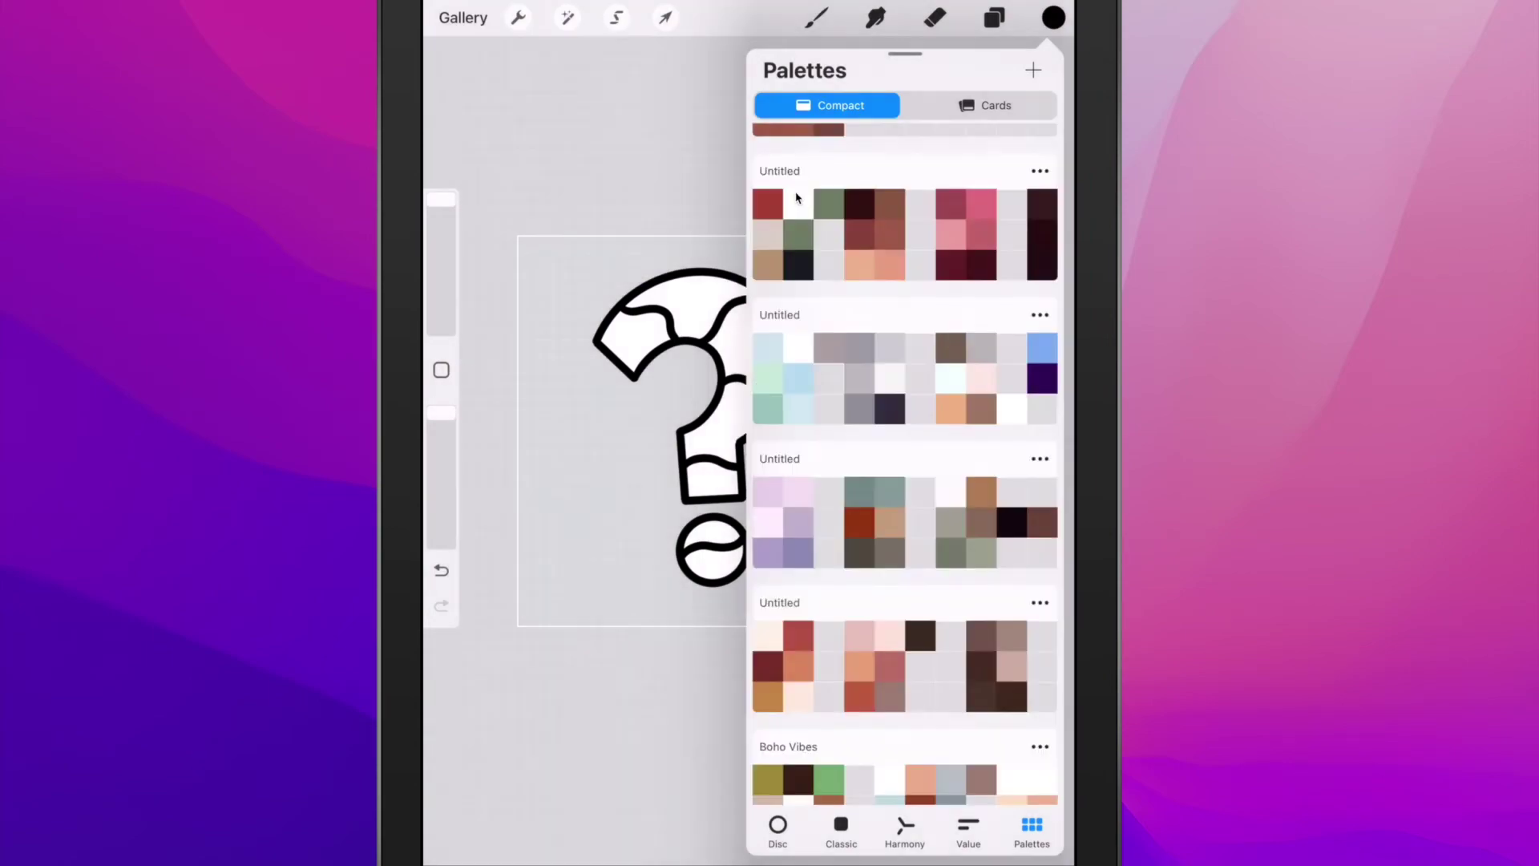
{"action": "key", "text": "c"}
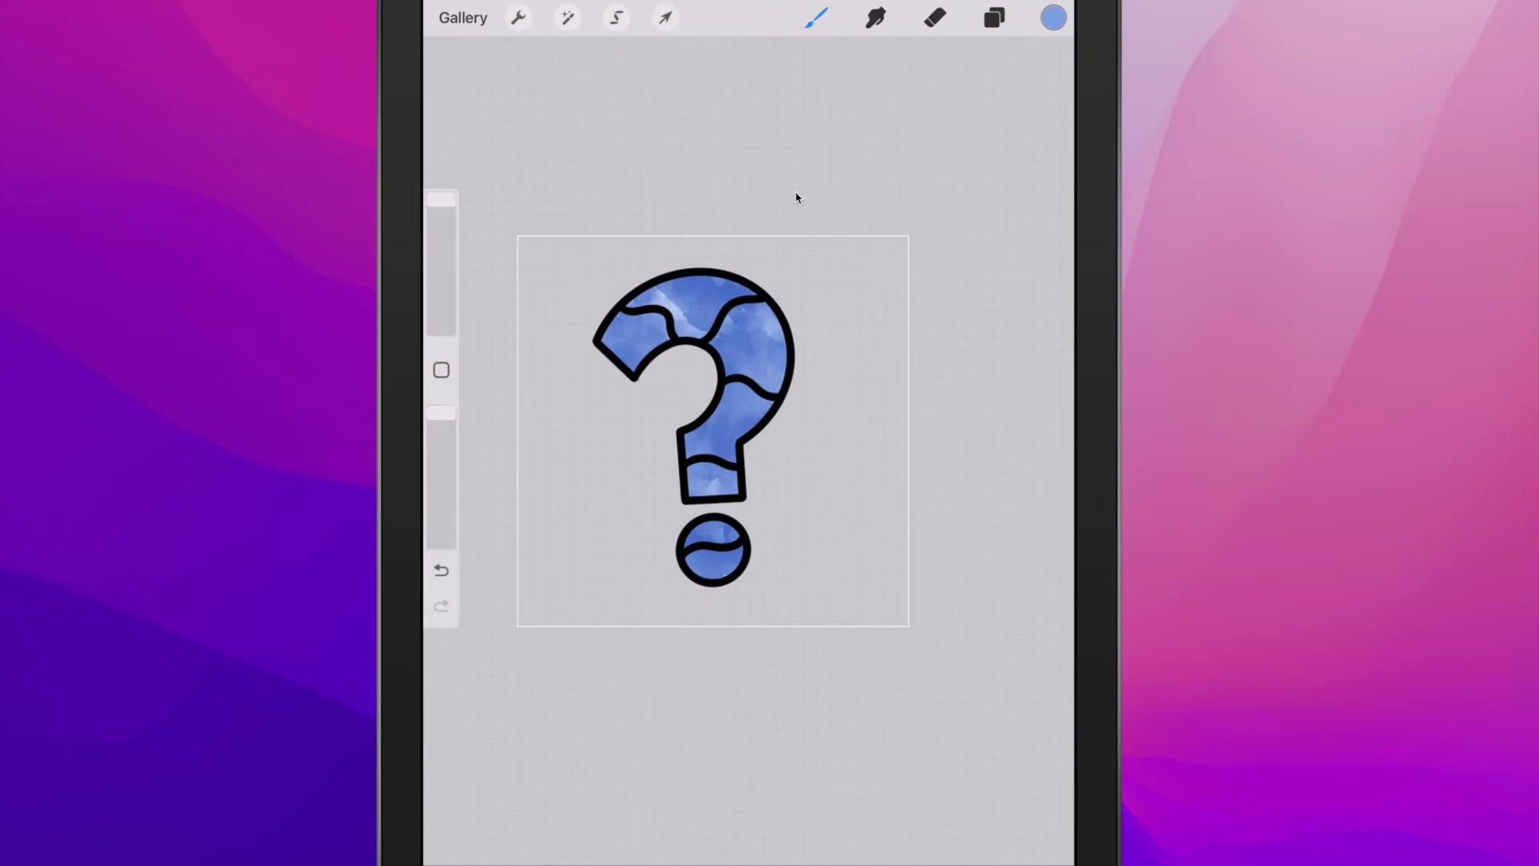
Erase the blue from the slanted end, outer bend and stem base sections to leave alternating white sections.
{"action": "key", "text": "l"}
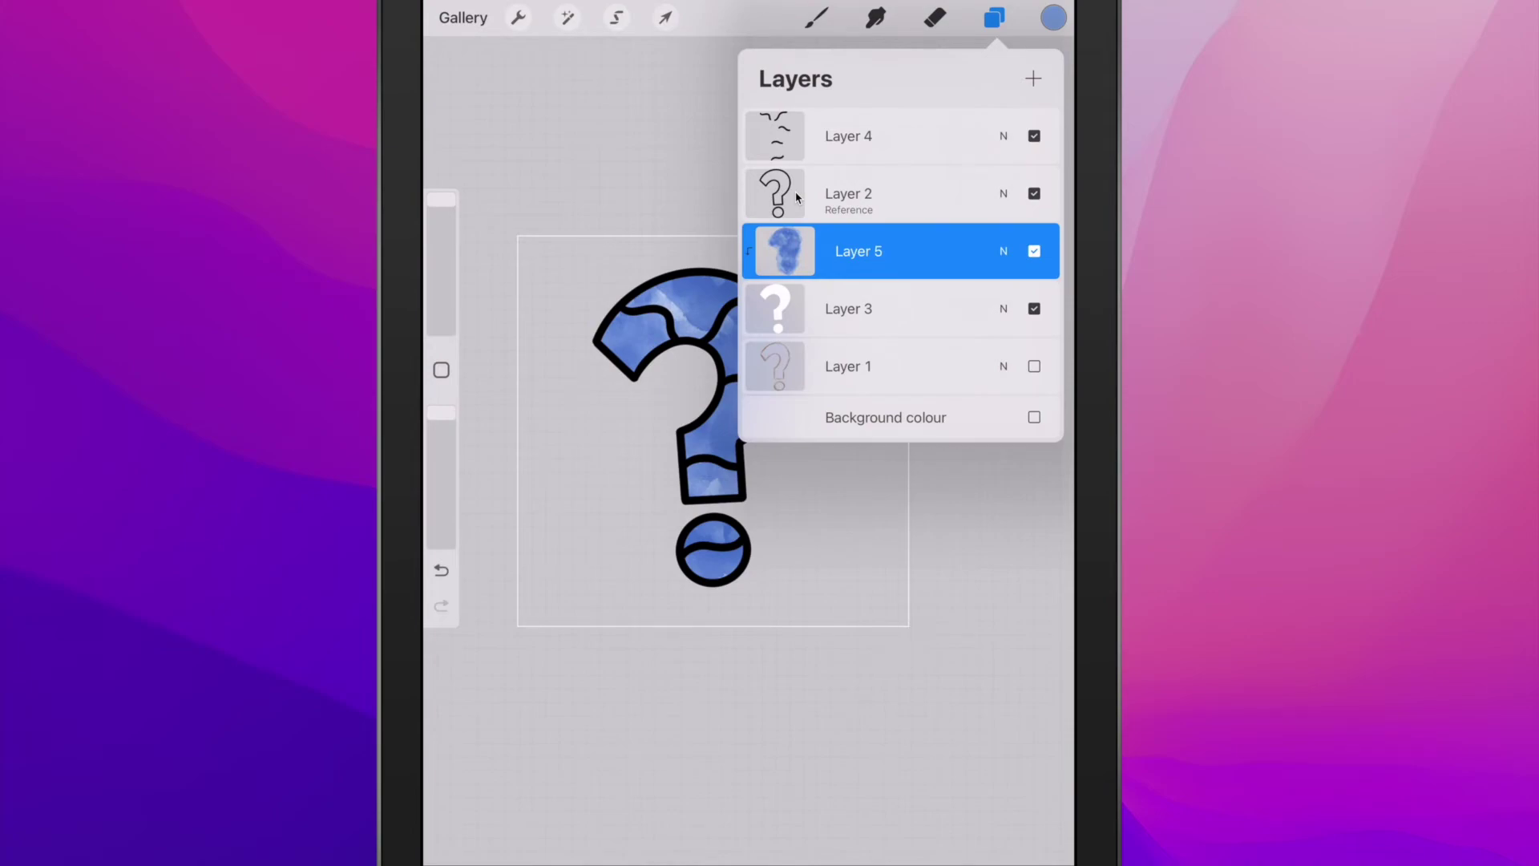
{"action": "key", "text": "e"}
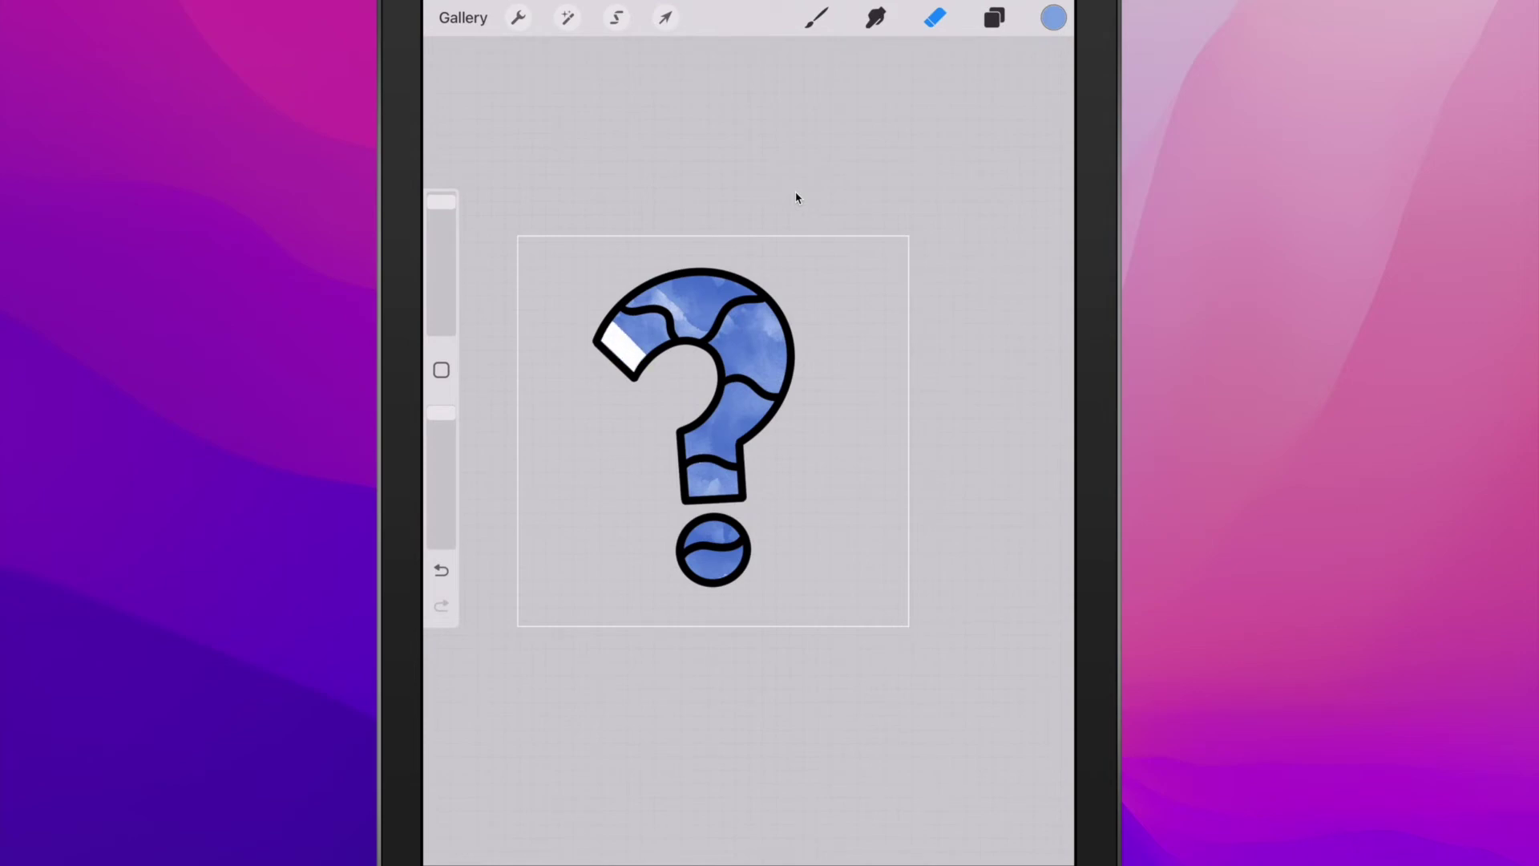
{"action": "mouse_move", "coordinate": [638, 328]}
{"action": "left_mouse_down"}
{"action": "mouse_move", "coordinate": [623, 320]}
{"action": "mouse_move", "coordinate": [645, 317]}
{"action": "mouse_move", "coordinate": [660, 338]}
{"action": "mouse_move", "coordinate": [639, 344]}
{"action": "mouse_move", "coordinate": [651, 324]}
{"action": "left_mouse_up"}
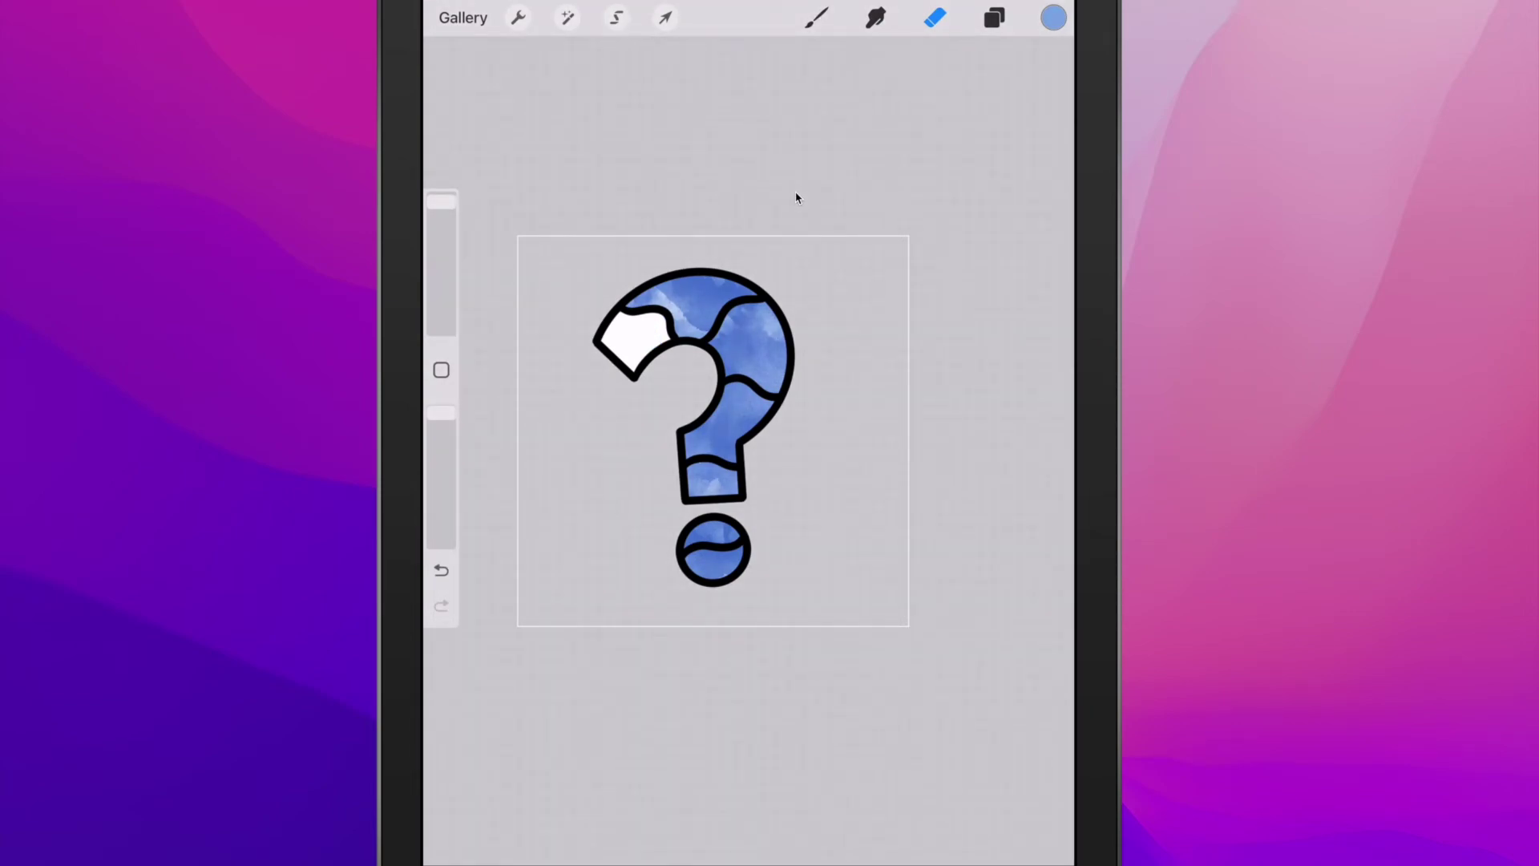
{"action": "mouse_move", "coordinate": [711, 346]}
{"action": "left_mouse_down"}
{"action": "mouse_move", "coordinate": [768, 304]}
{"action": "mouse_move", "coordinate": [715, 348]}
{"action": "mouse_move", "coordinate": [771, 388]}
{"action": "mouse_move", "coordinate": [782, 331]}
{"action": "mouse_move", "coordinate": [771, 310]}
{"action": "mouse_move", "coordinate": [747, 314]}
{"action": "mouse_move", "coordinate": [768, 314]}
{"action": "mouse_move", "coordinate": [778, 367]}
{"action": "mouse_move", "coordinate": [779, 341]}
{"action": "left_mouse_up"}
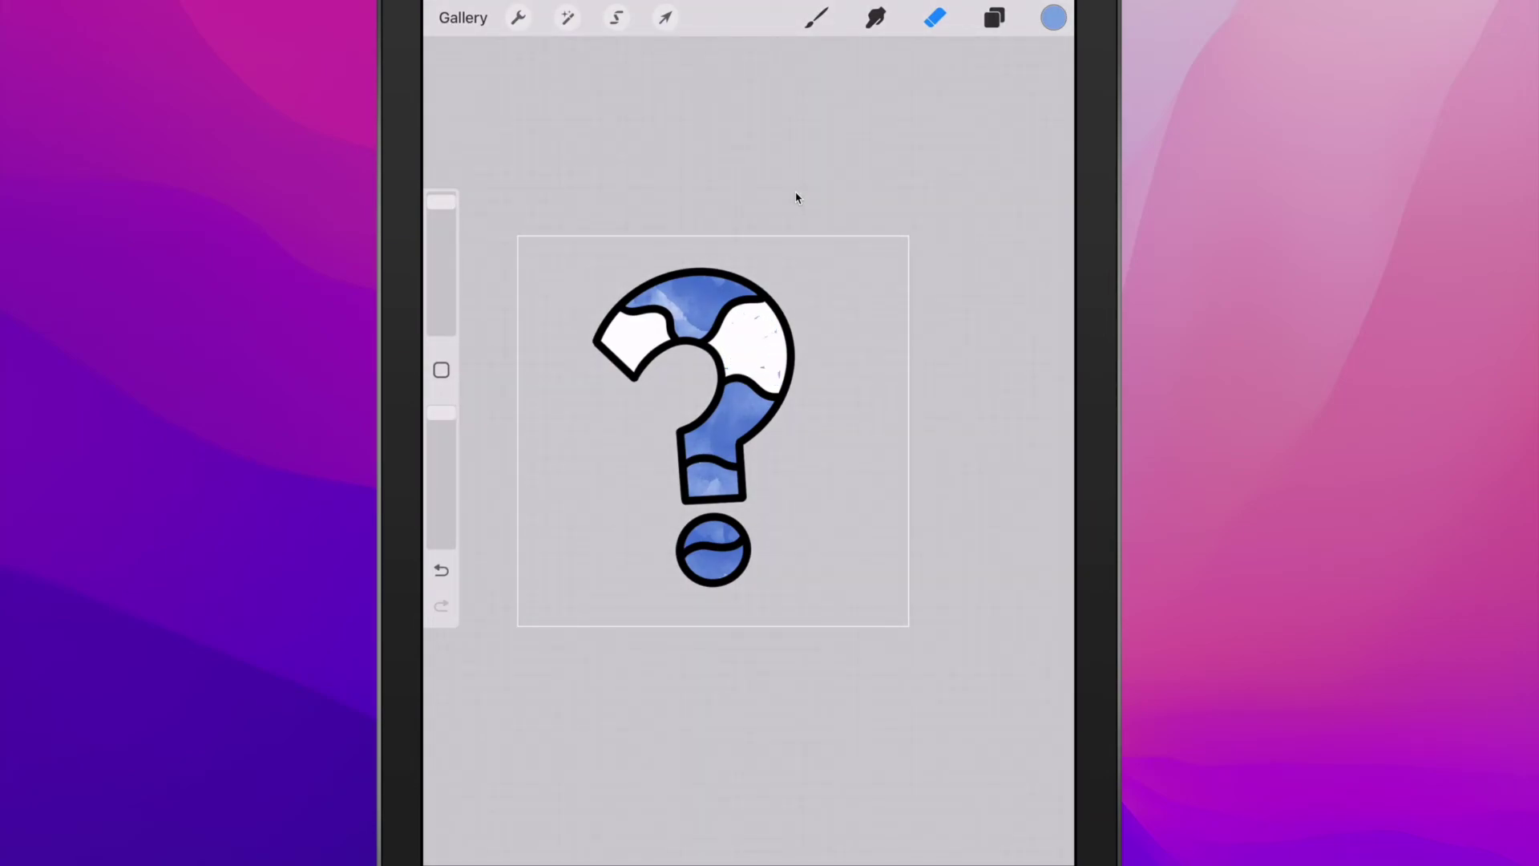
{"action": "mouse_move", "coordinate": [691, 485]}
{"action": "left_mouse_down"}
{"action": "mouse_move", "coordinate": [735, 471]}
{"action": "mouse_move", "coordinate": [731, 483]}
{"action": "left_mouse_up"}
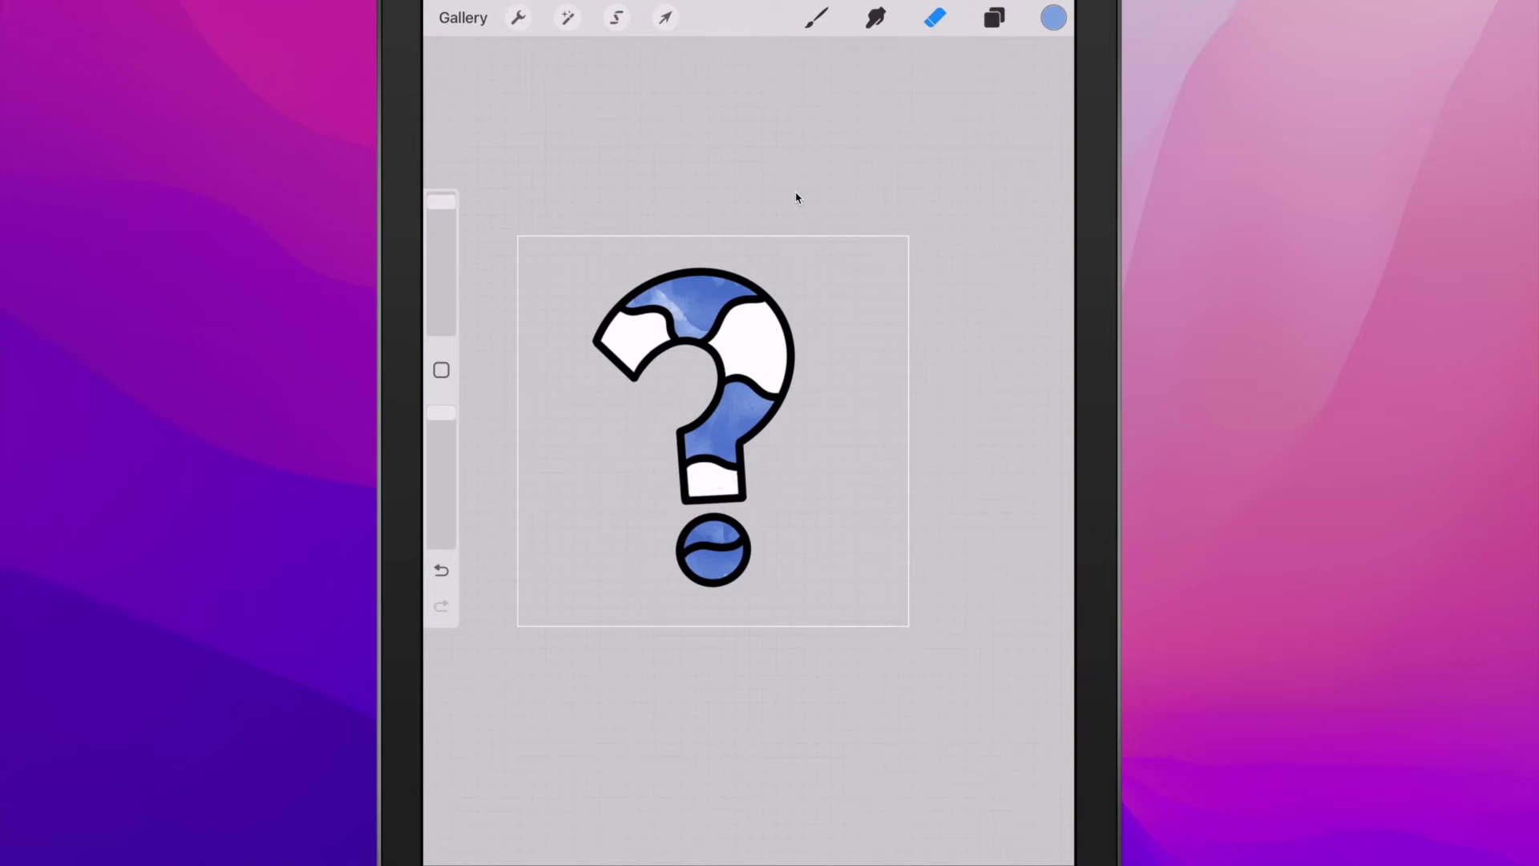
Erase the blue from the dot's lower half and add a new clipping mask layer directly above Layer 3.
{"action": "mouse_move", "coordinate": [684, 560]}
{"action": "left_mouse_down"}
{"action": "mouse_move", "coordinate": [743, 548]}
{"action": "mouse_move", "coordinate": [741, 566]}
{"action": "left_mouse_up"}
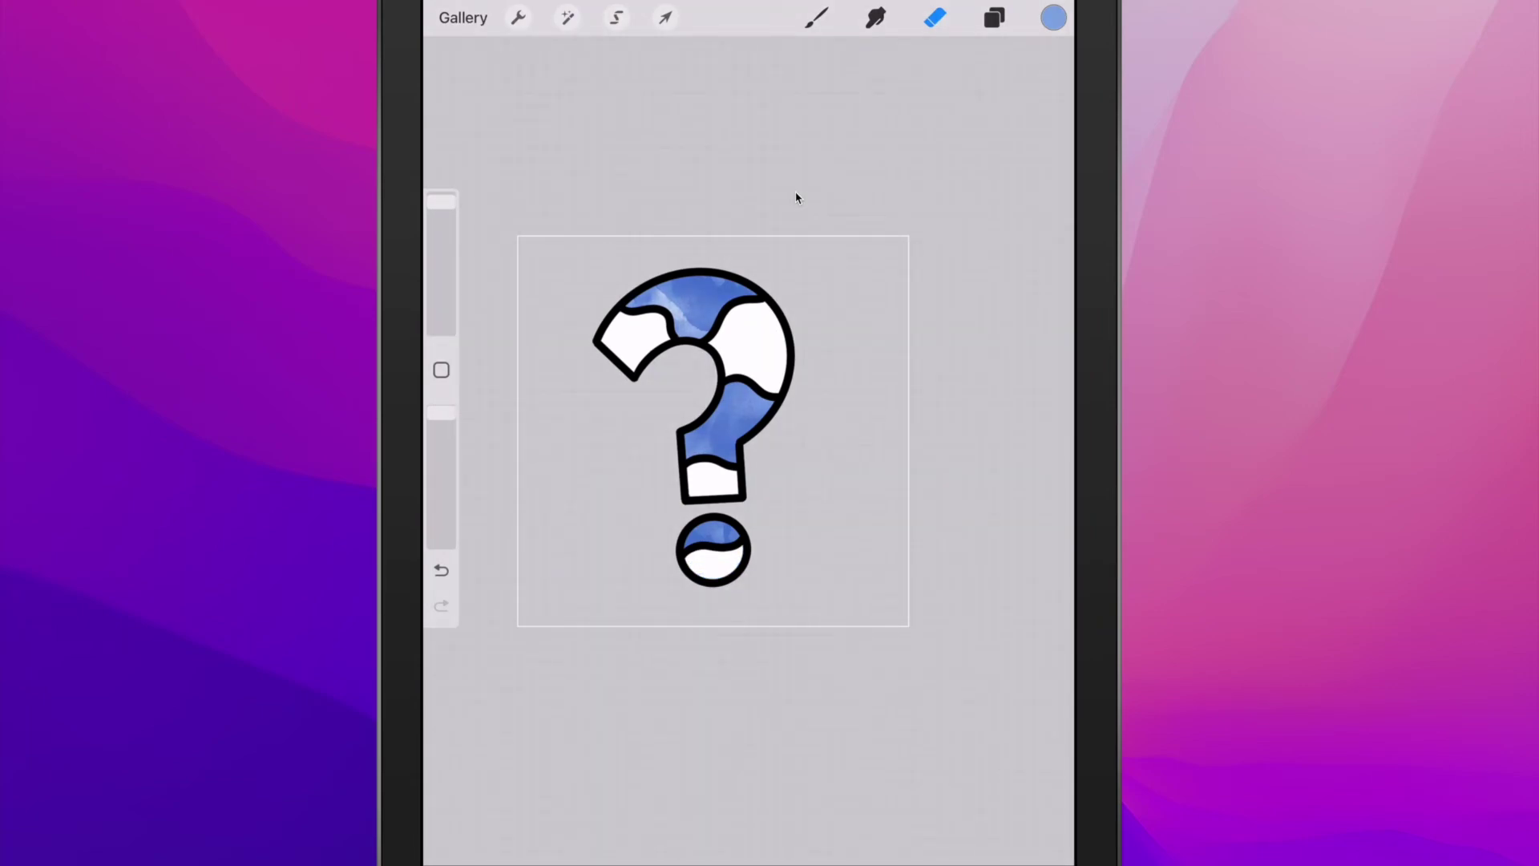
{"action": "key", "text": "l"}
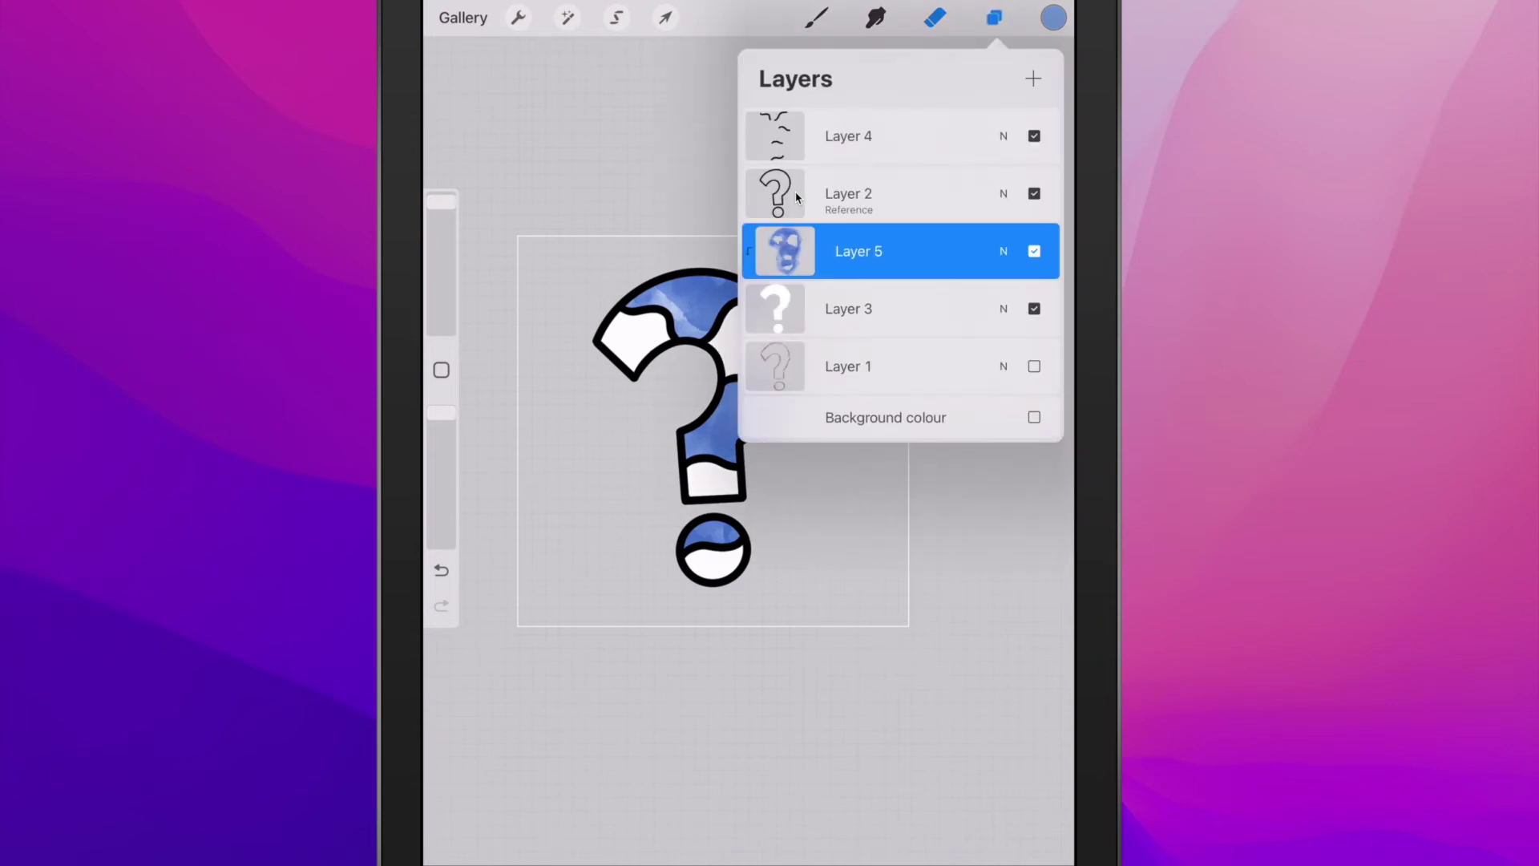
{"action": "left_click", "coordinate": [900, 308]}
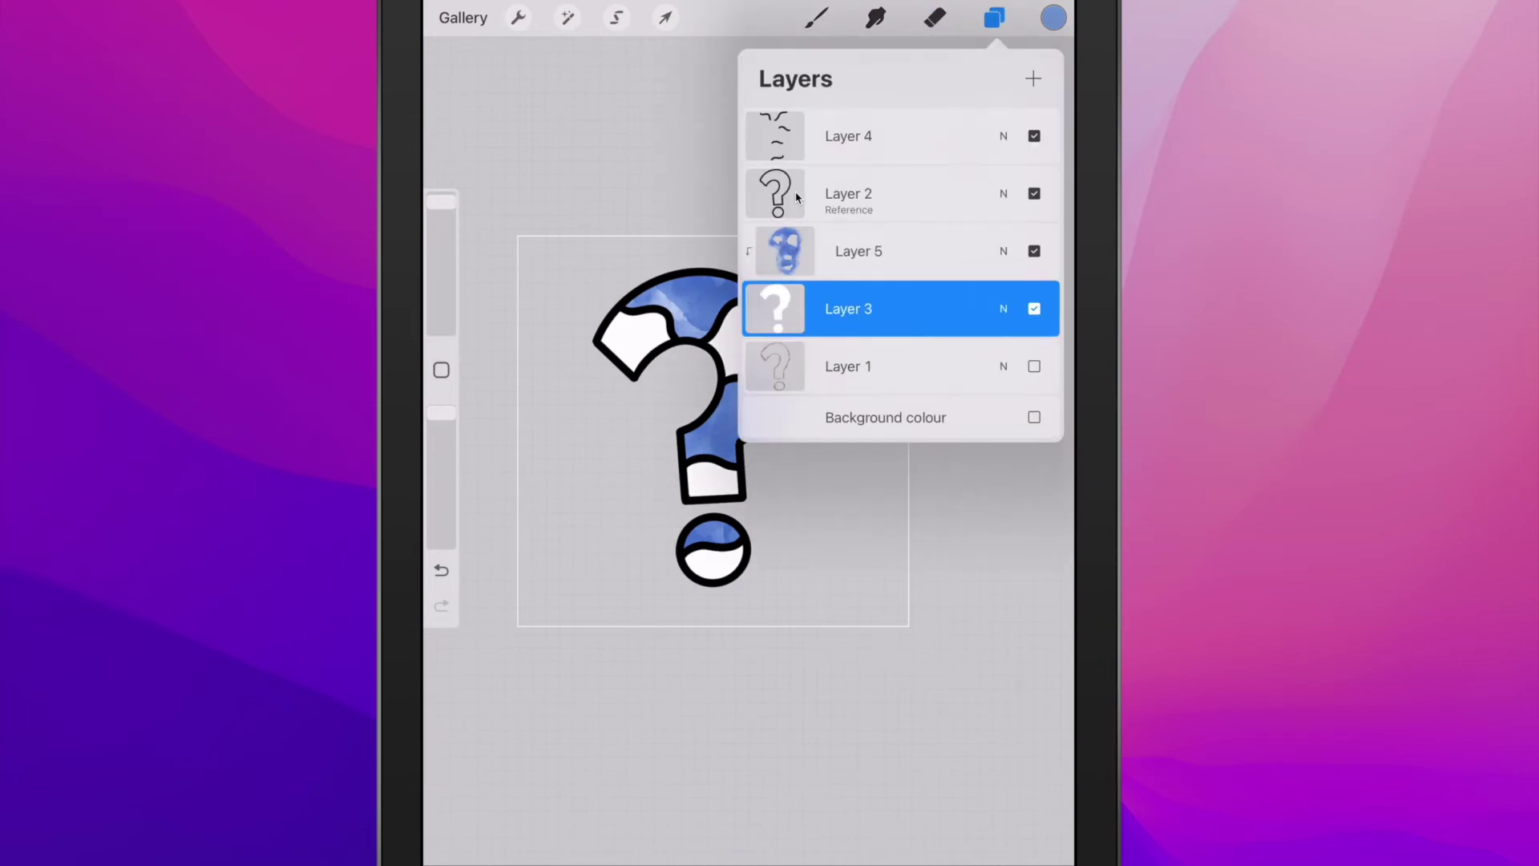
{"action": "left_click", "coordinate": [1033, 78]}
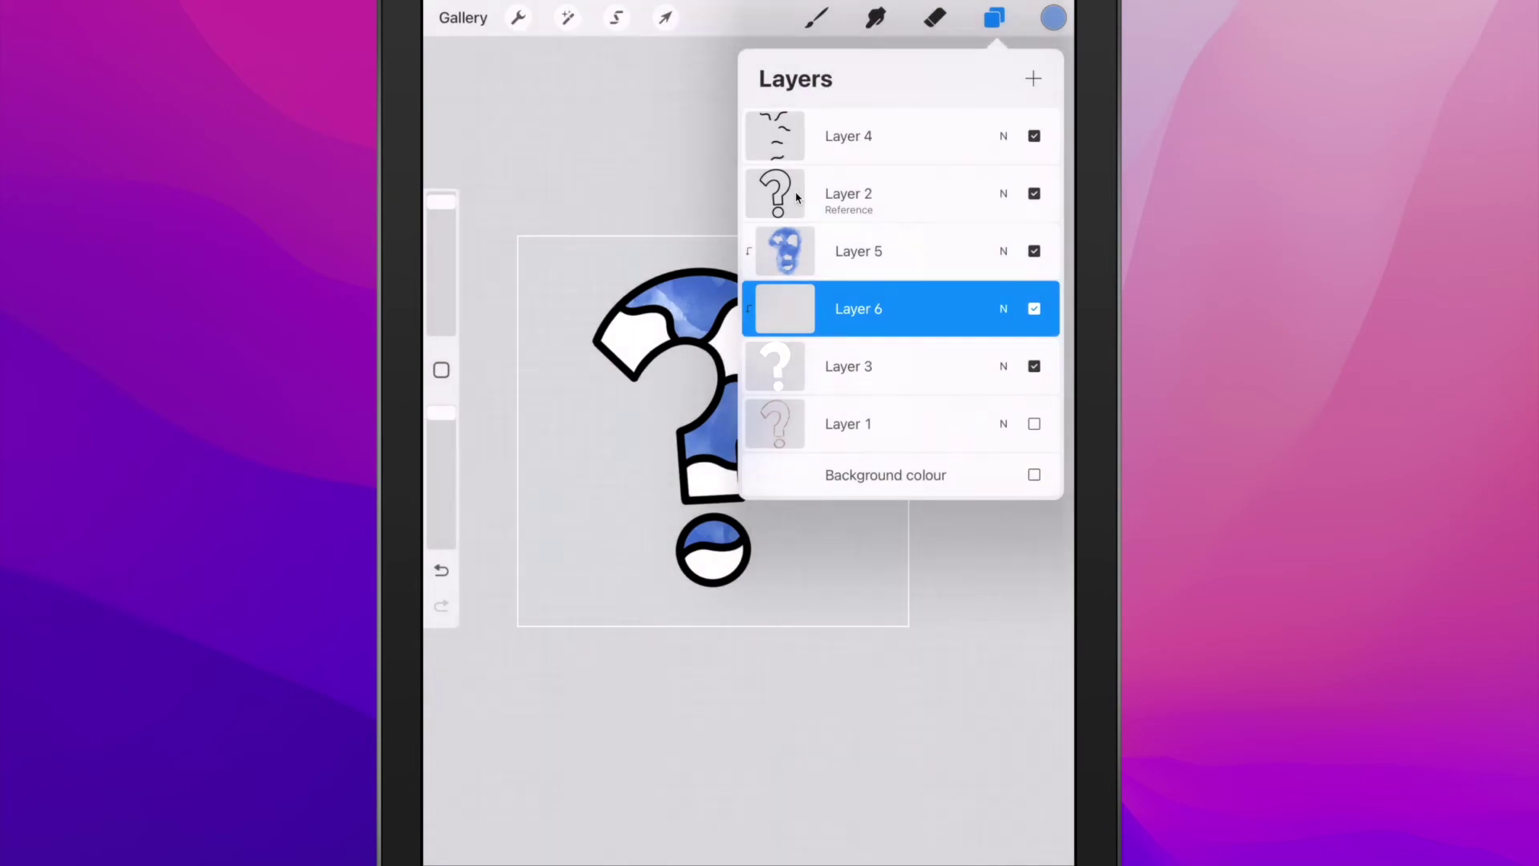
{"action": "key", "text": "b"}
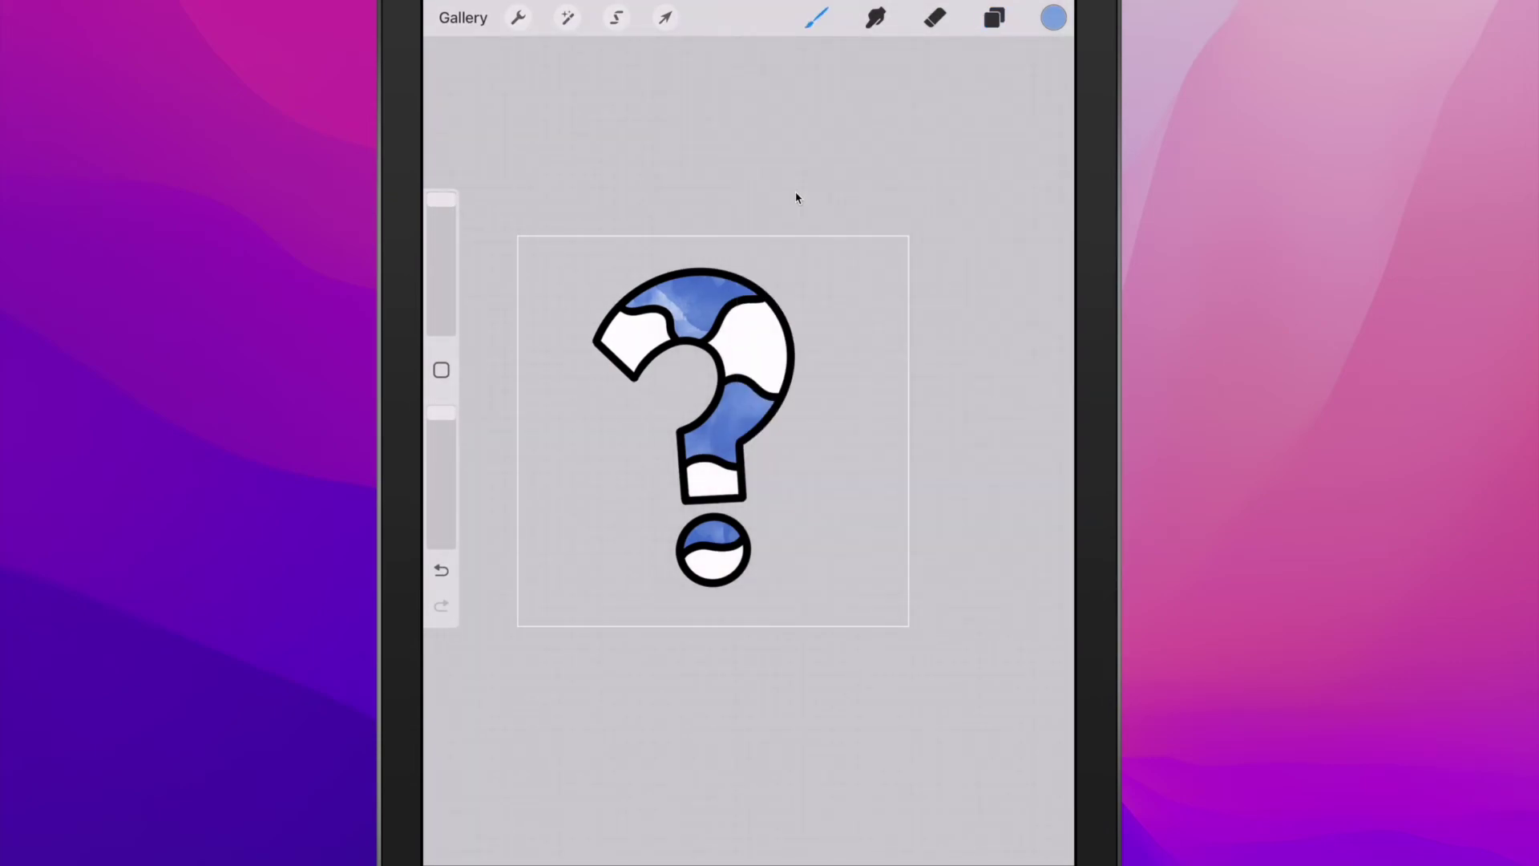
Hide the blue Layer 5 and paint the whole question mark and dot on Layer 6 with light pink from the Stamp Palette.
{"action": "key", "text": "l"}
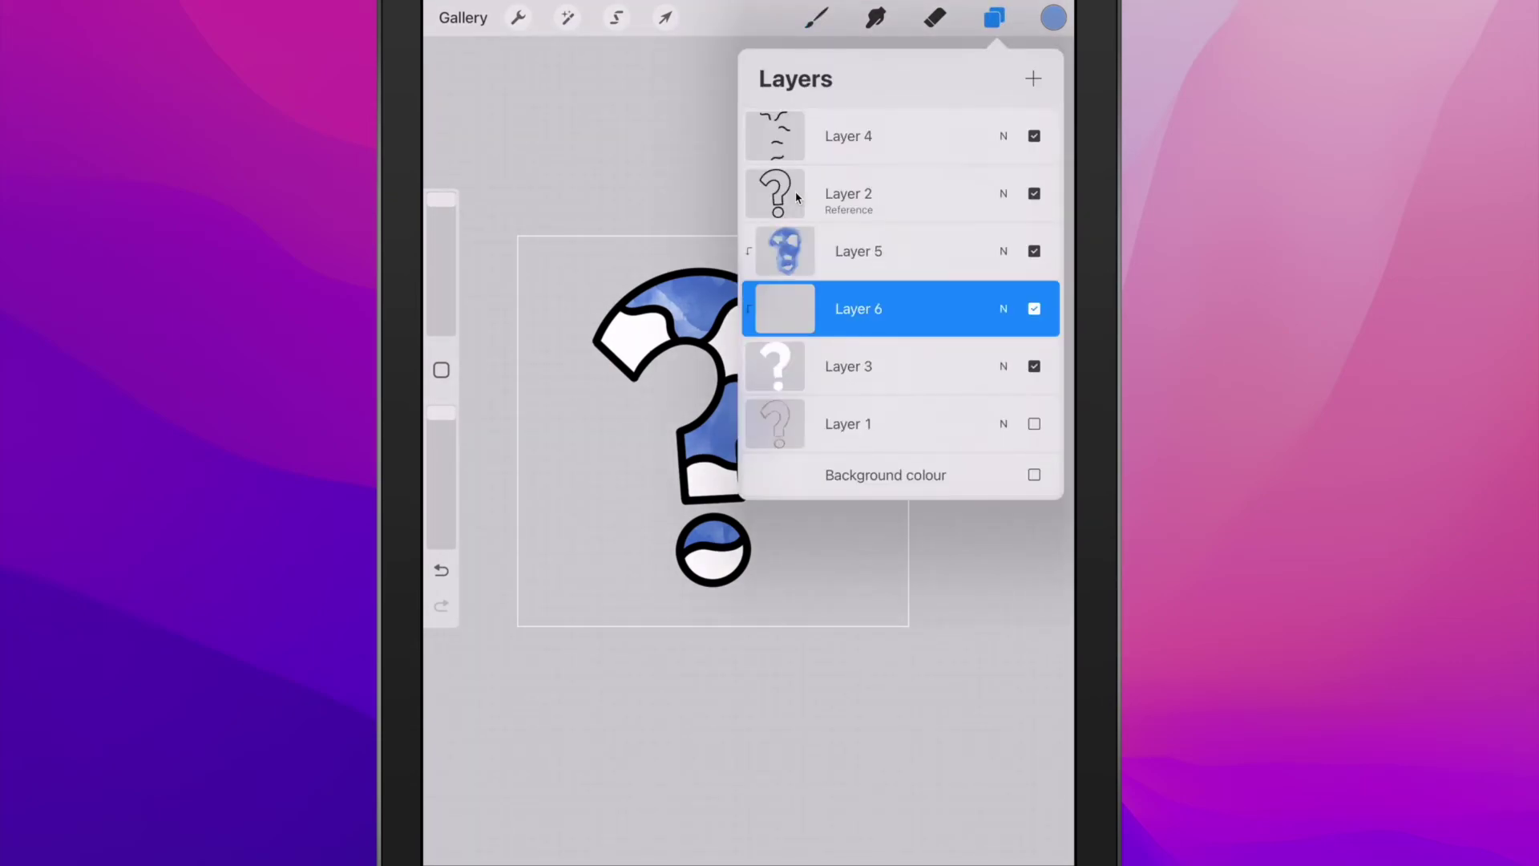
{"action": "left_click", "coordinate": [1034, 250]}
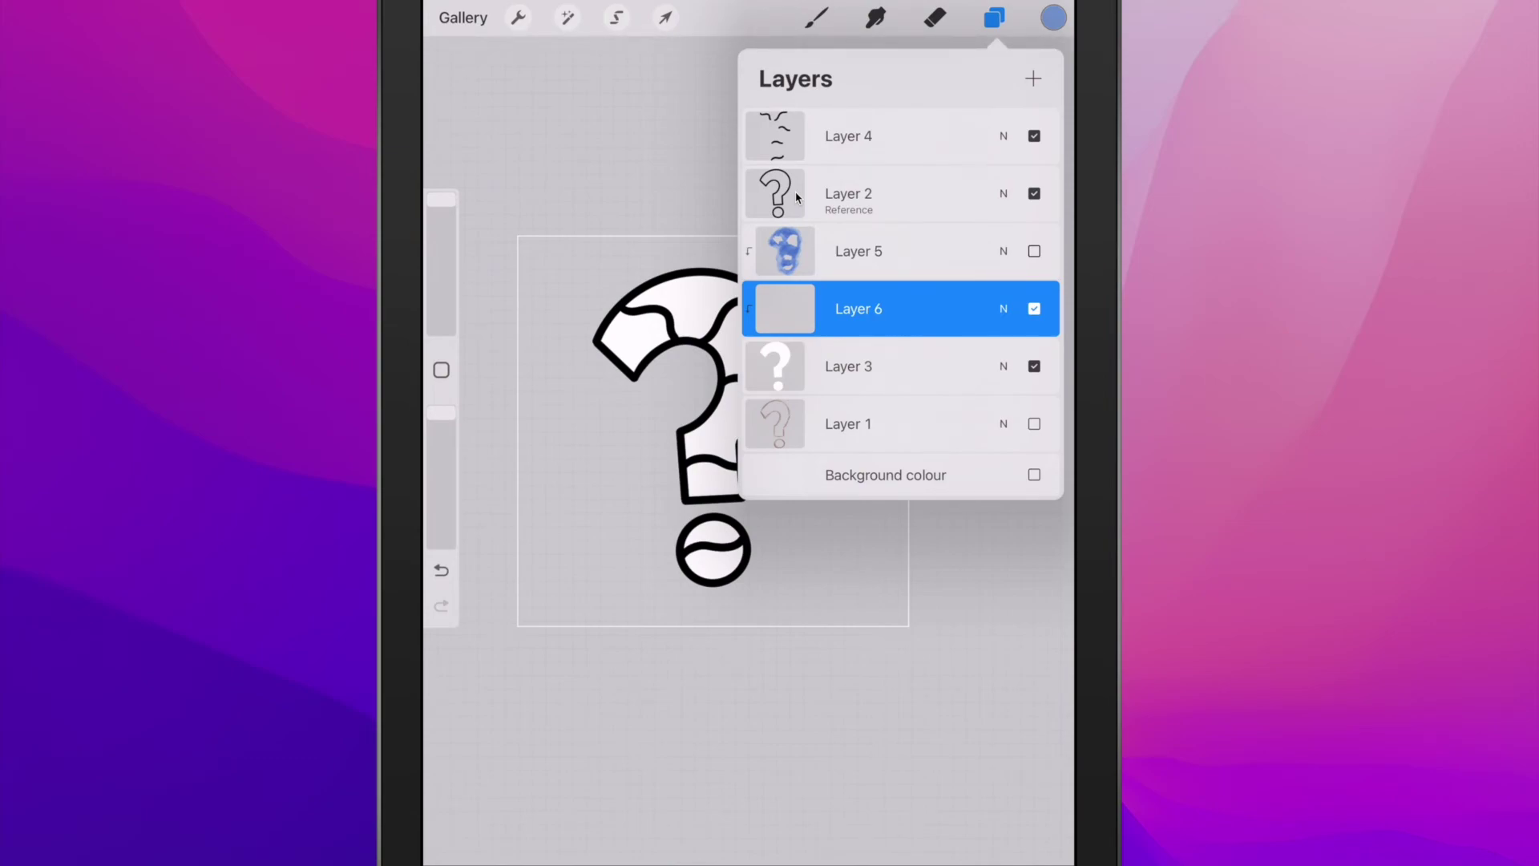
{"action": "key", "text": "c"}
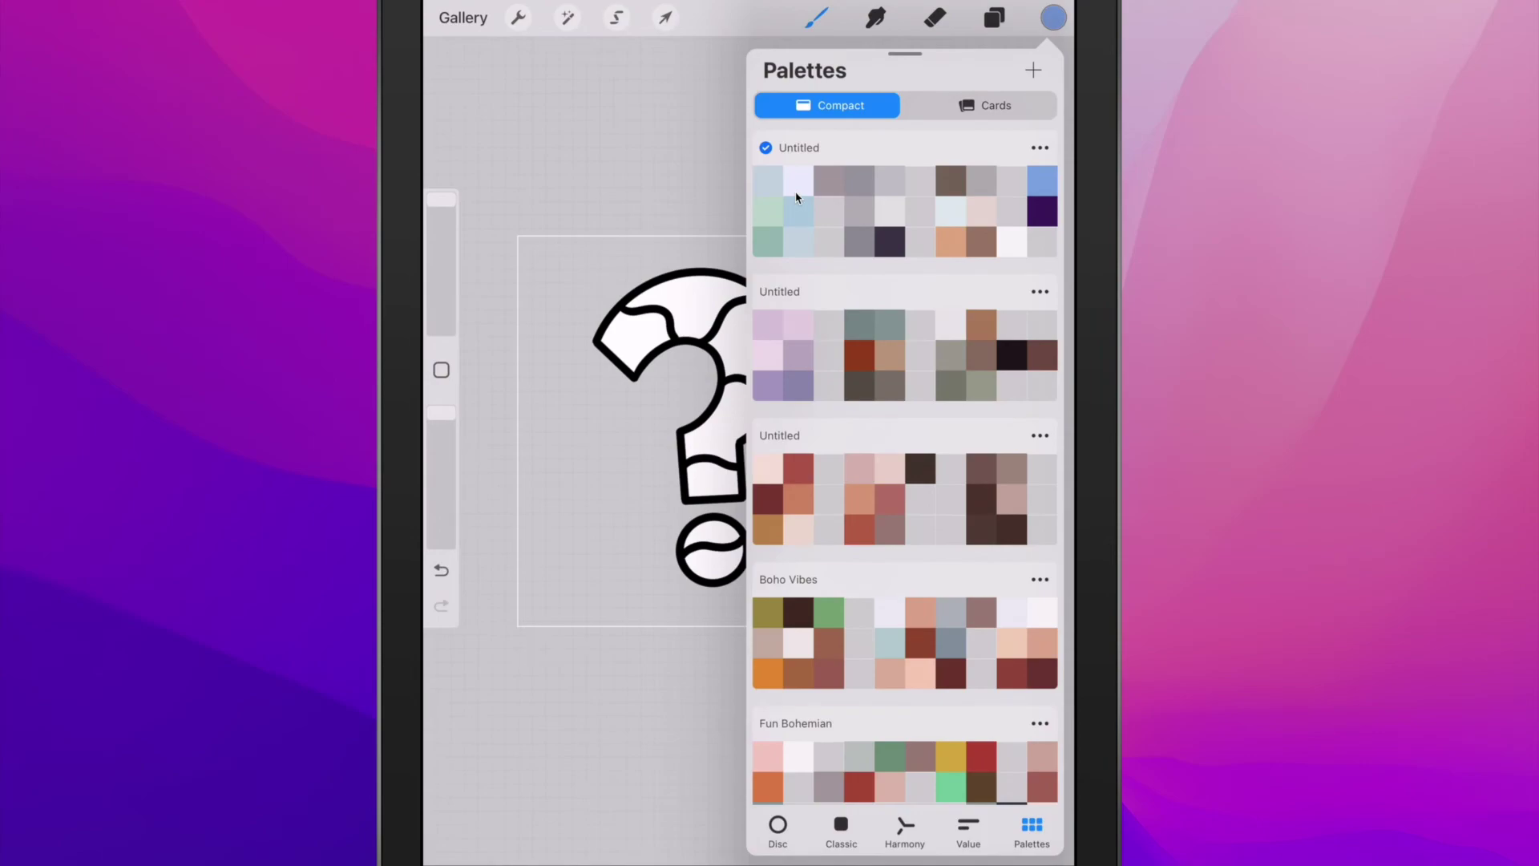
{"action": "scroll", "coordinate": [796, 197], "scroll_direction": "down", "scroll_amount": 15}
{"action": "scroll", "coordinate": [796, 197], "scroll_direction": "up", "scroll_amount": 2}
{"action": "scroll", "coordinate": [796, 198], "scroll_direction": "up", "scroll_amount": 12}
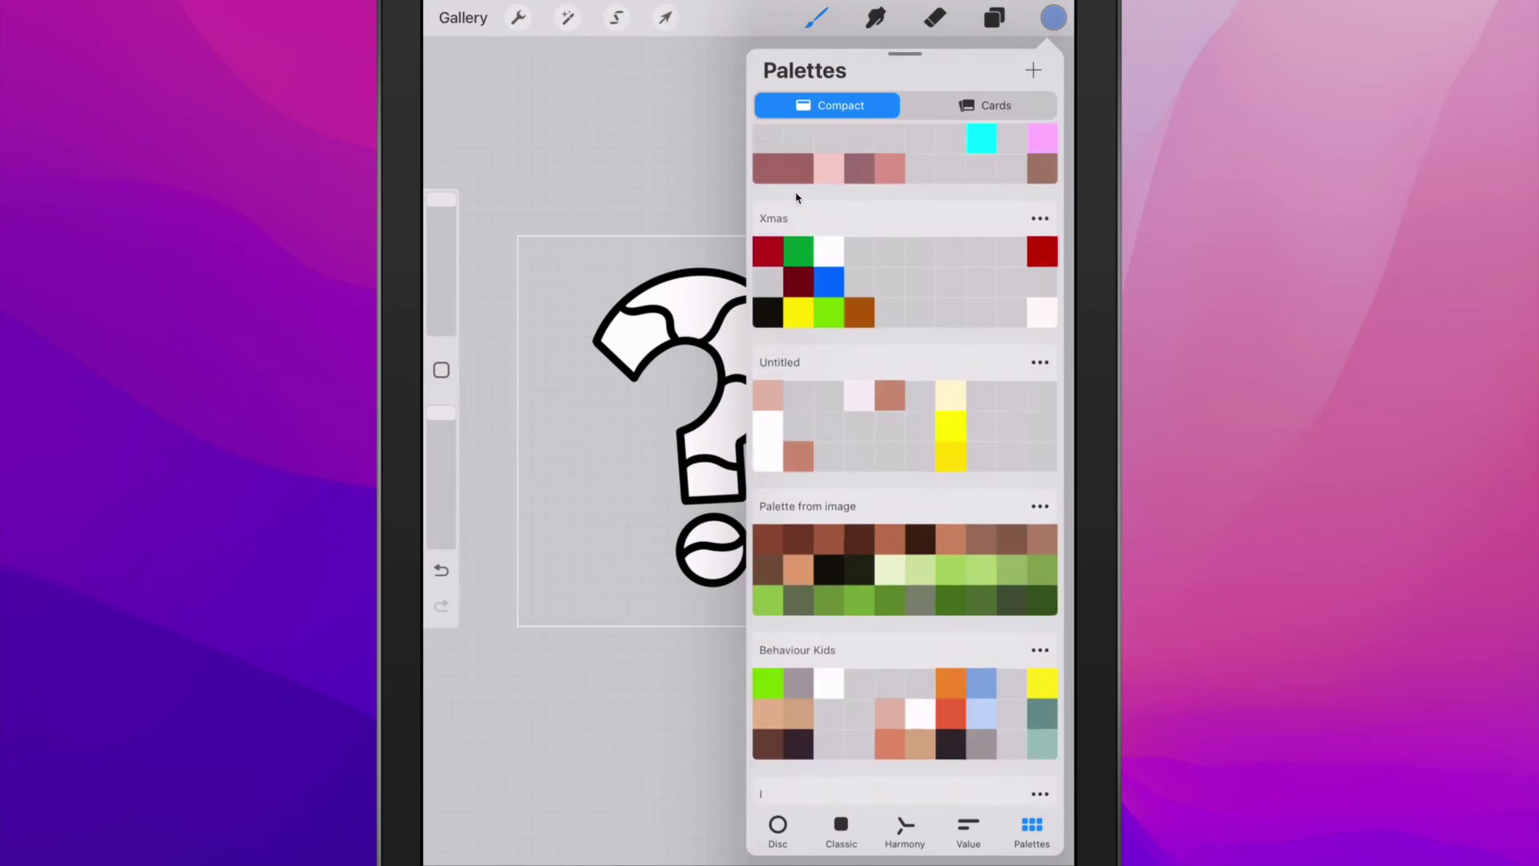
{"action": "scroll", "coordinate": [796, 197], "scroll_direction": "up", "scroll_amount": 4}
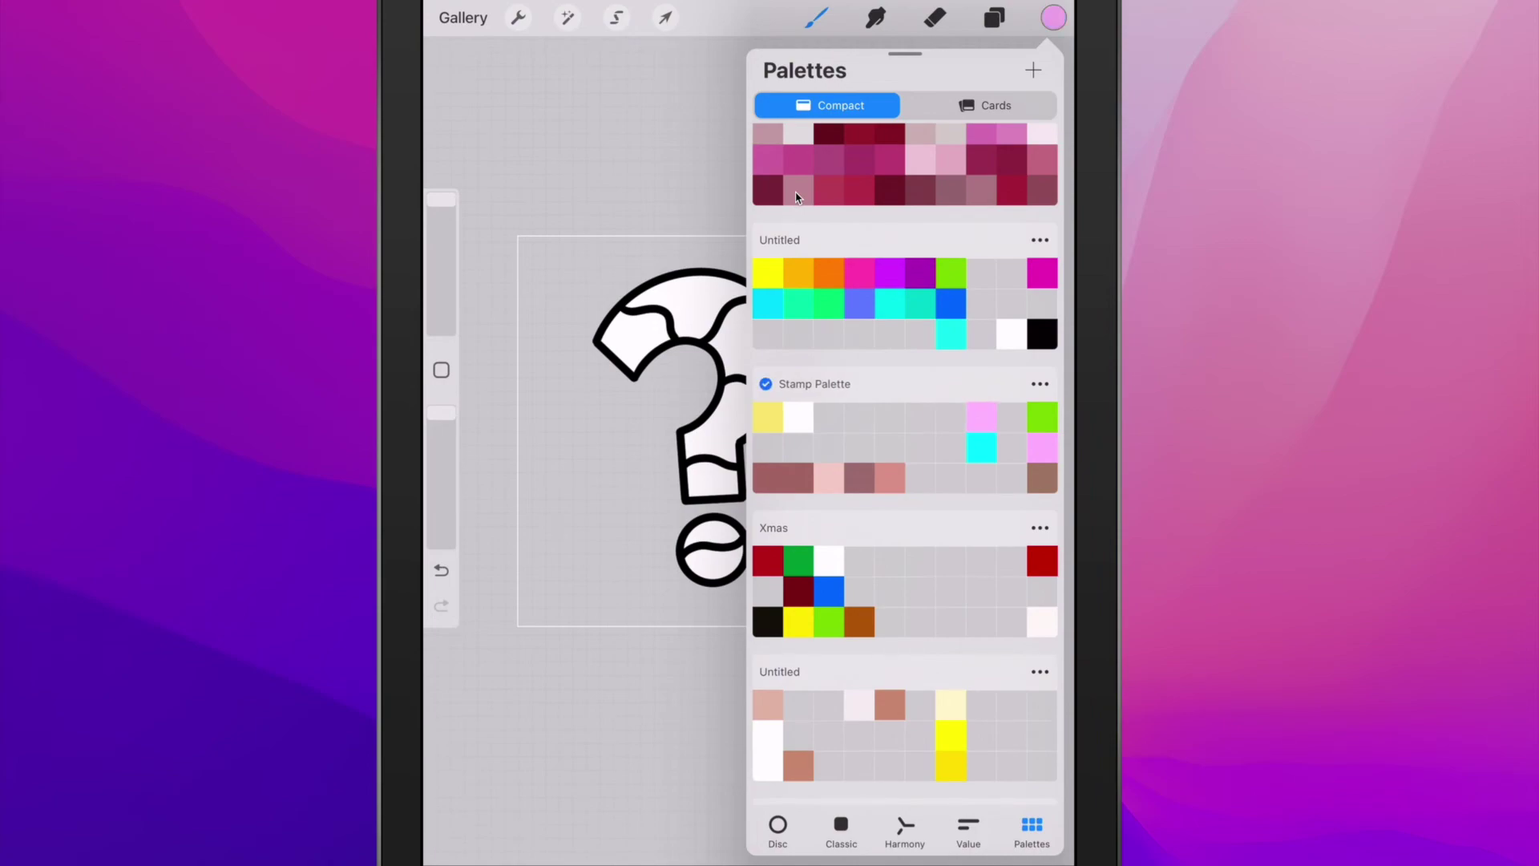
{"action": "key", "text": "b"}
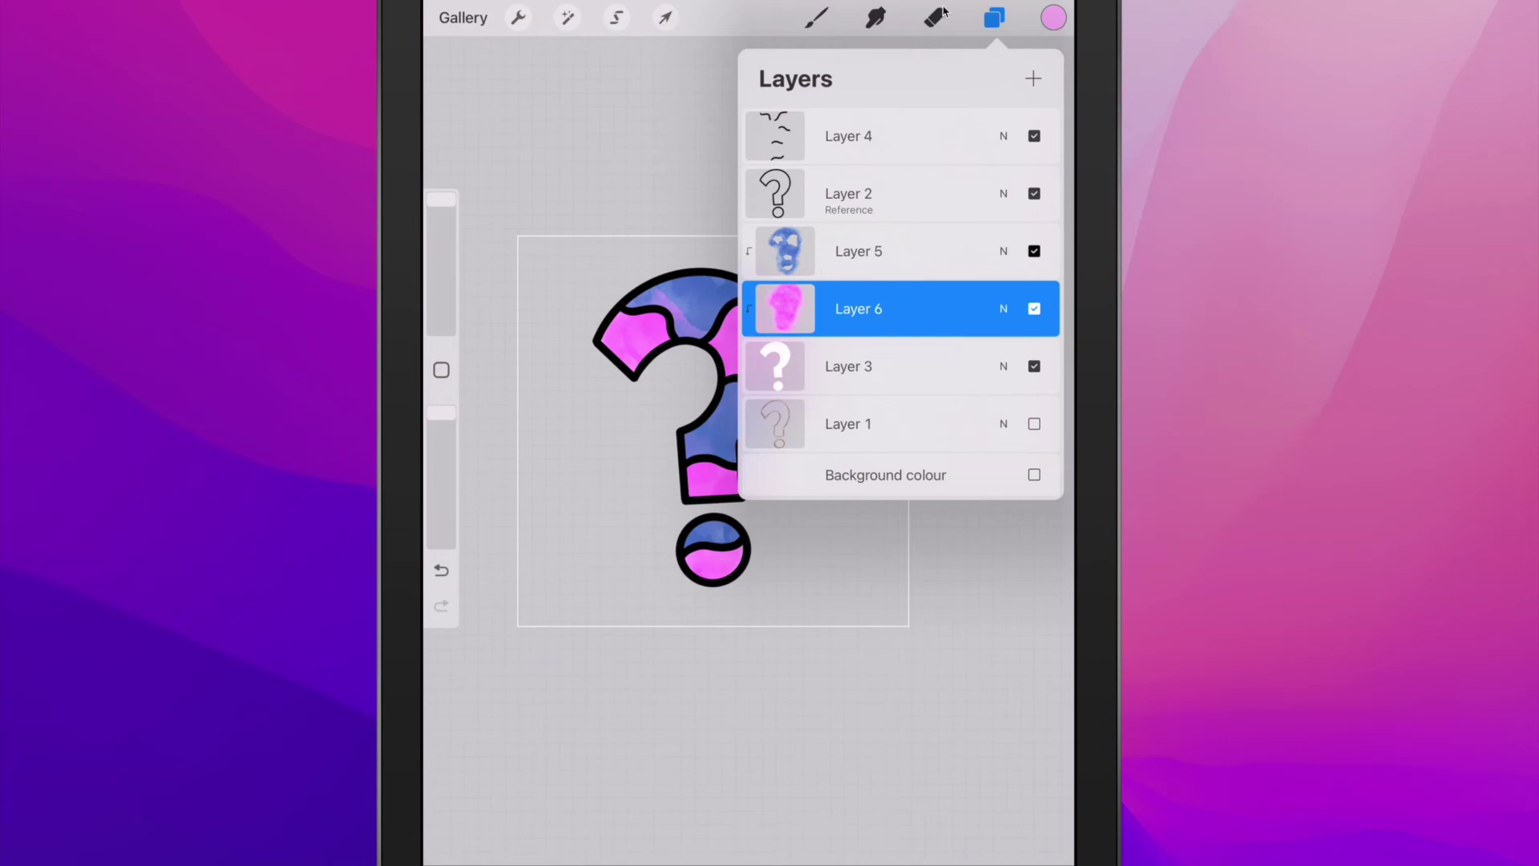
With Layer 5 shown again, erase the pink on Layer 6 beneath the blue sections of the question mark's body.
{"action": "key", "text": "l"}
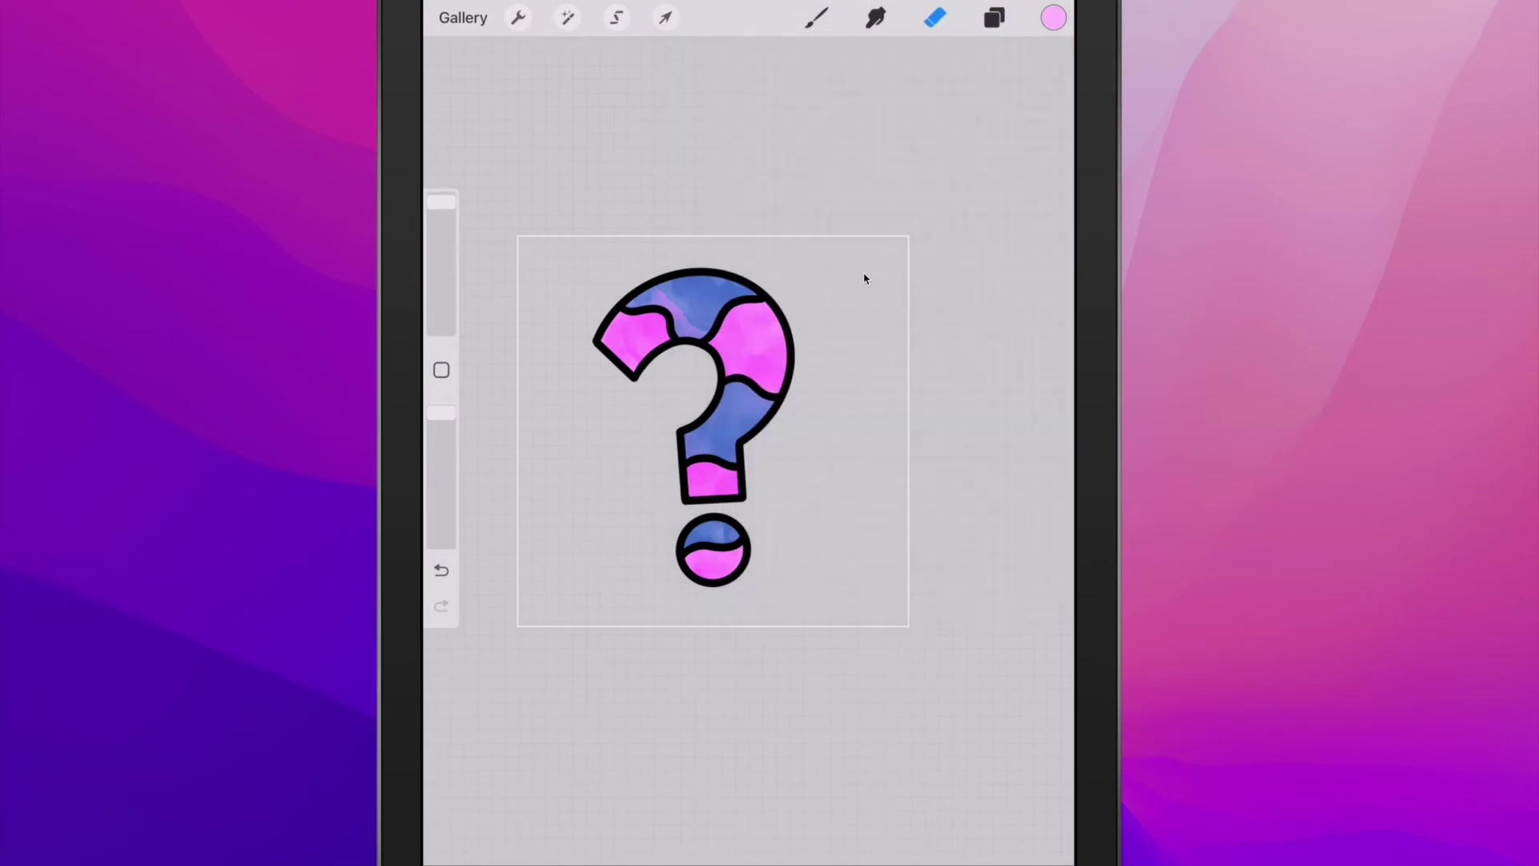
{"action": "key", "text": "e"}
{"action": "key", "text": "l"}
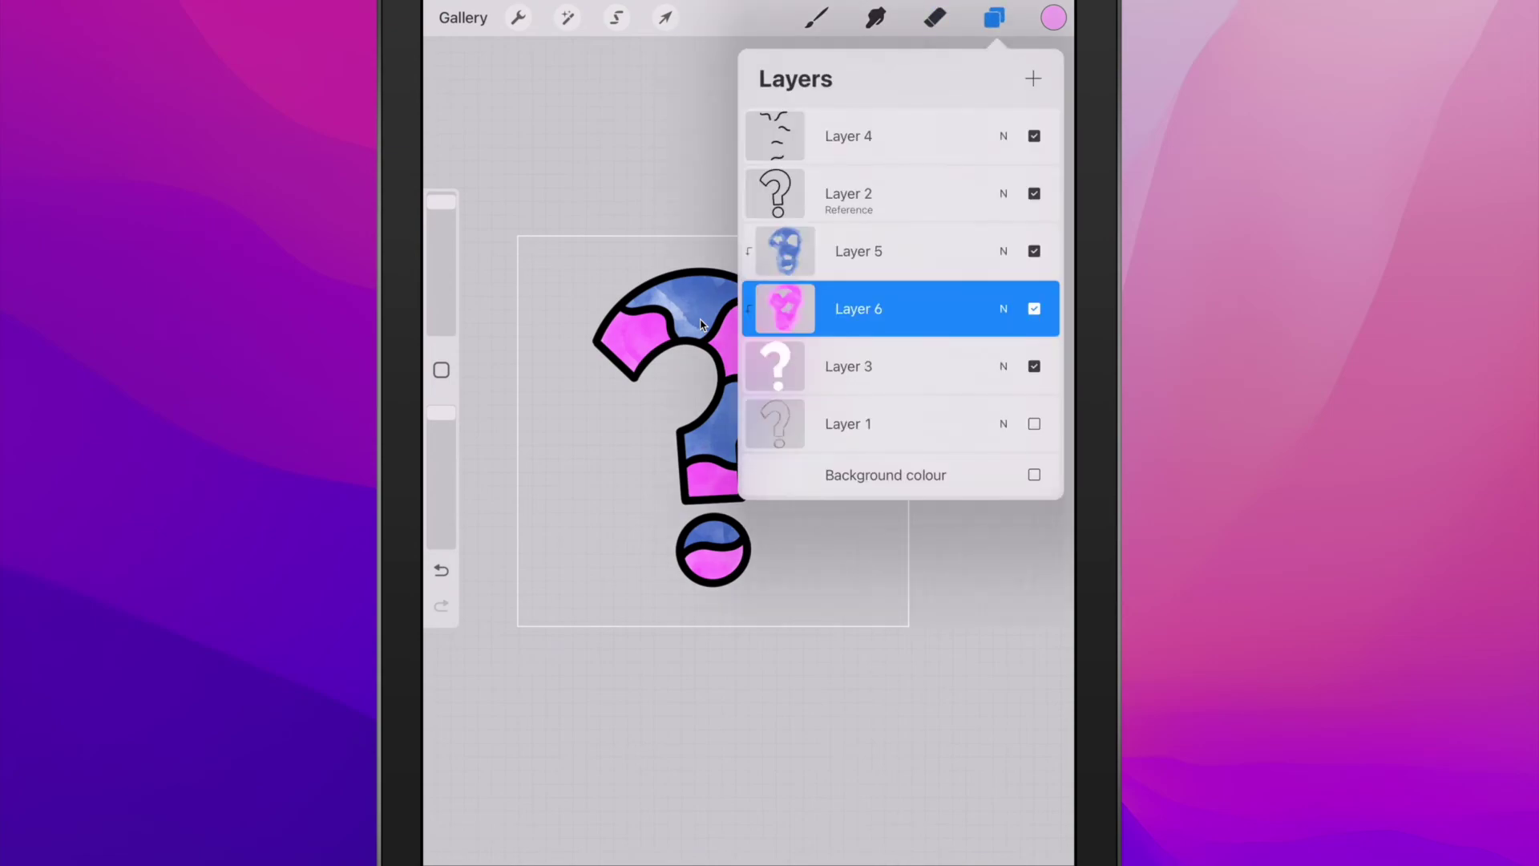
Hide Layer 5, erase the leftover pink traces from the white top and stem sections, and show Layer 5 again.
{"action": "left_click", "coordinate": [1034, 251]}
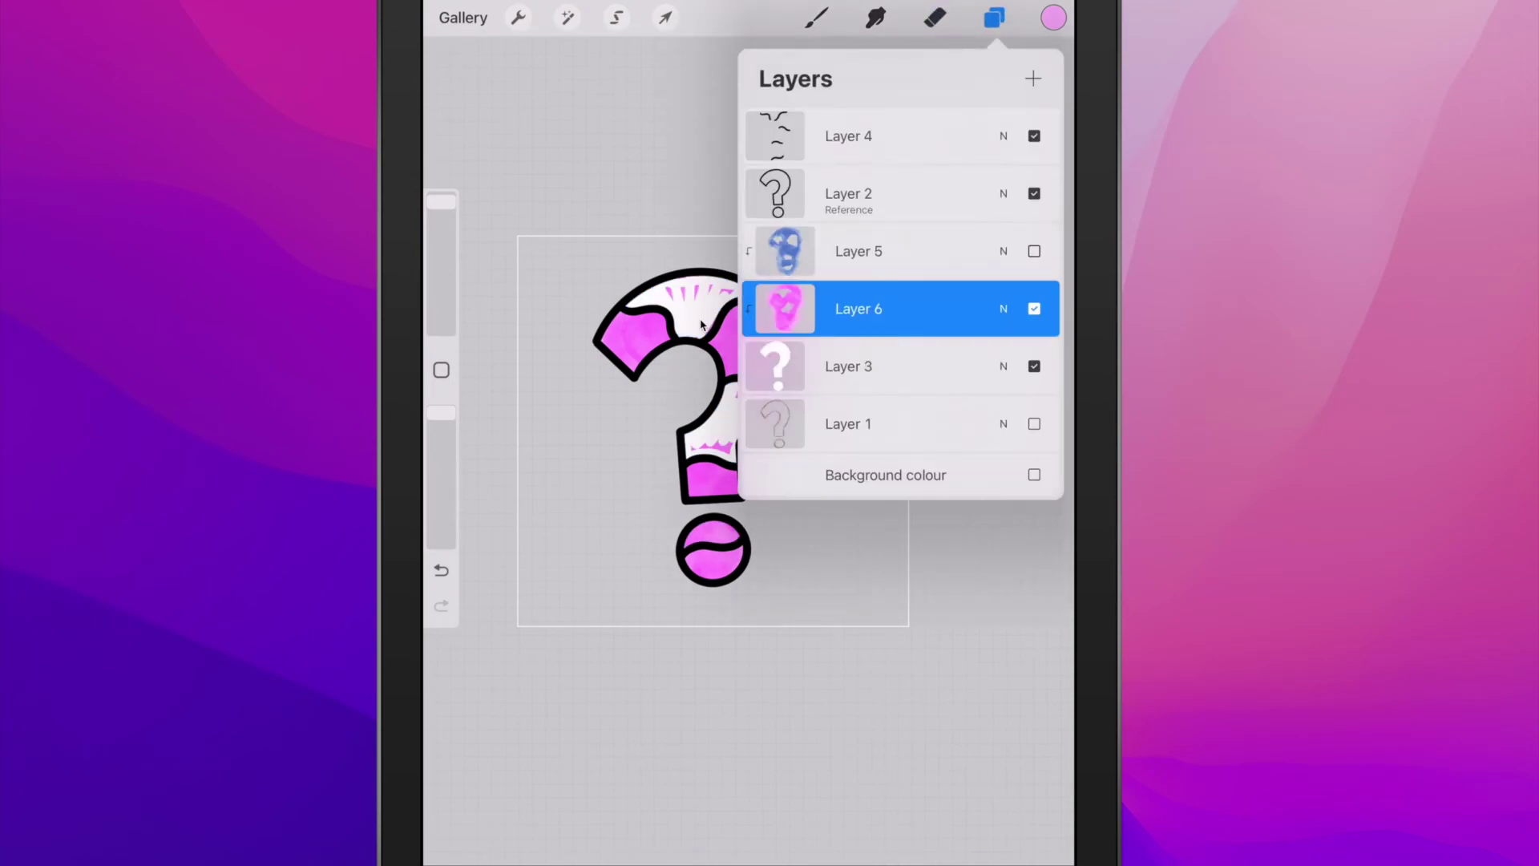
{"action": "key", "text": "e"}
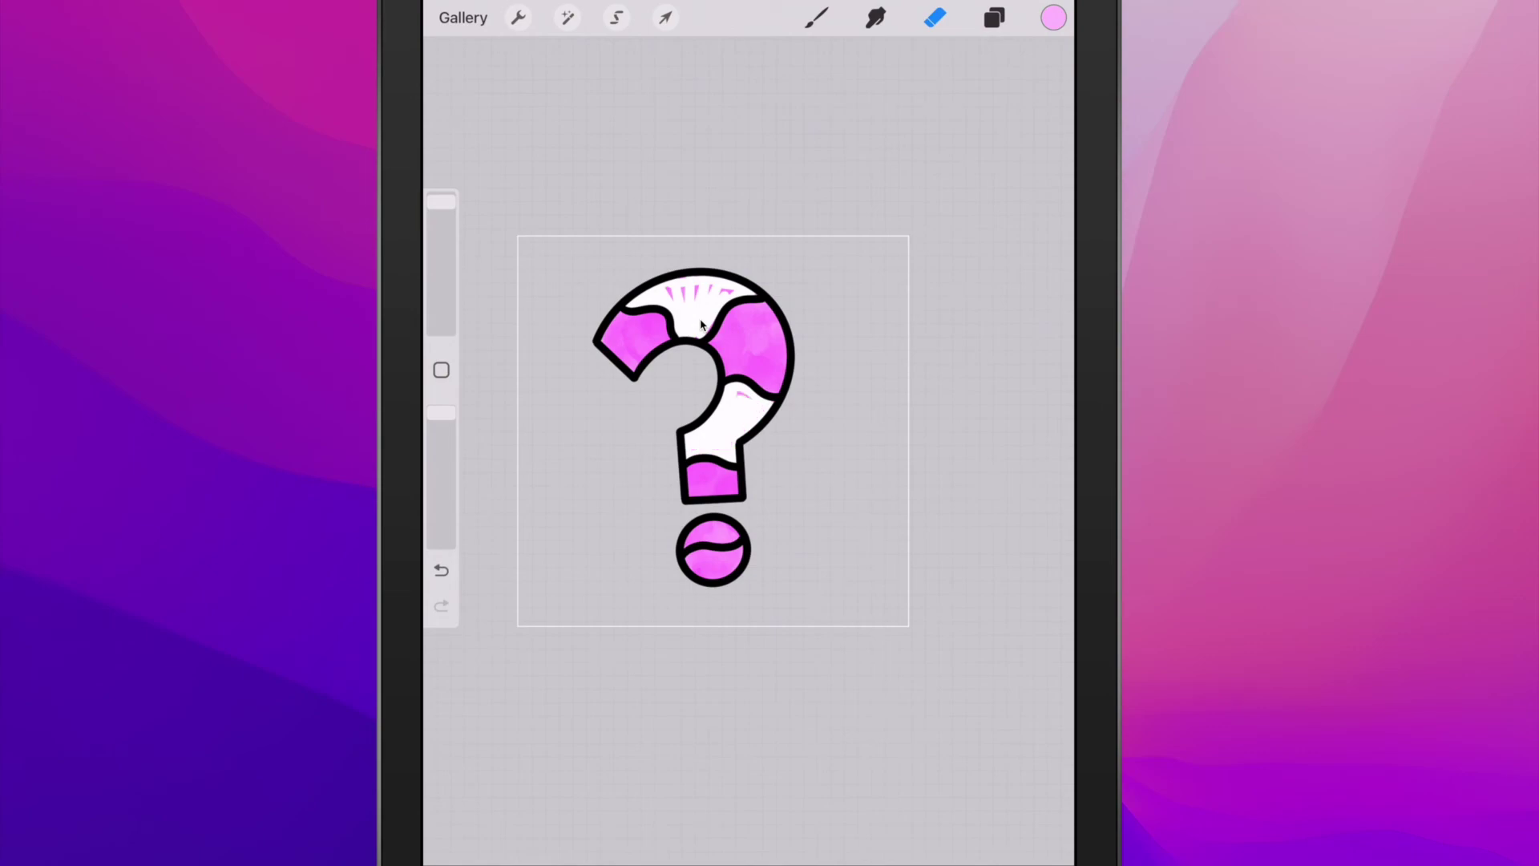
{"action": "key", "text": "l"}
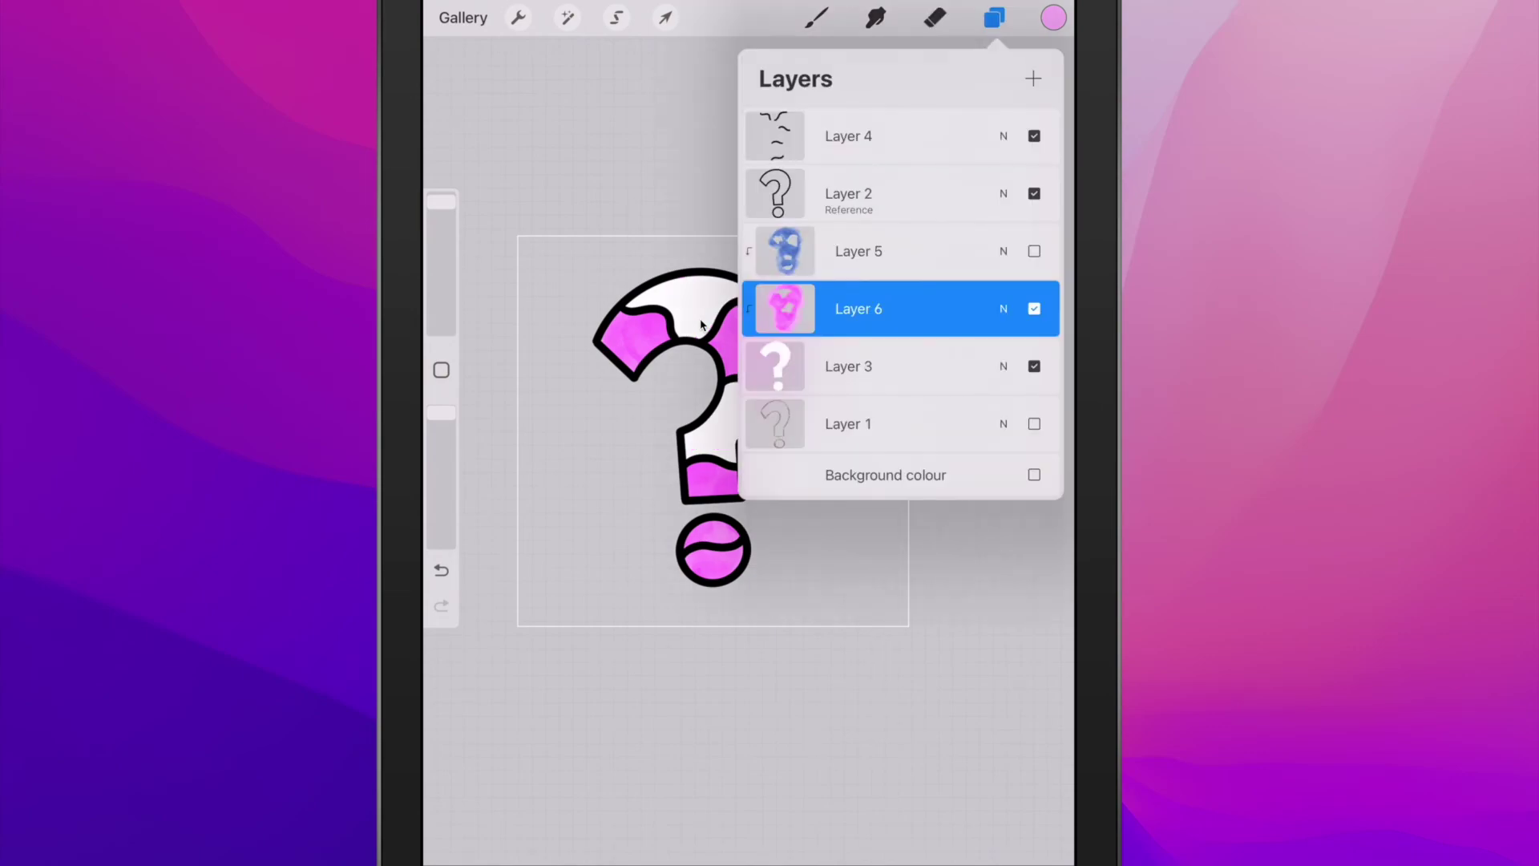
{"action": "left_click", "coordinate": [1033, 250]}
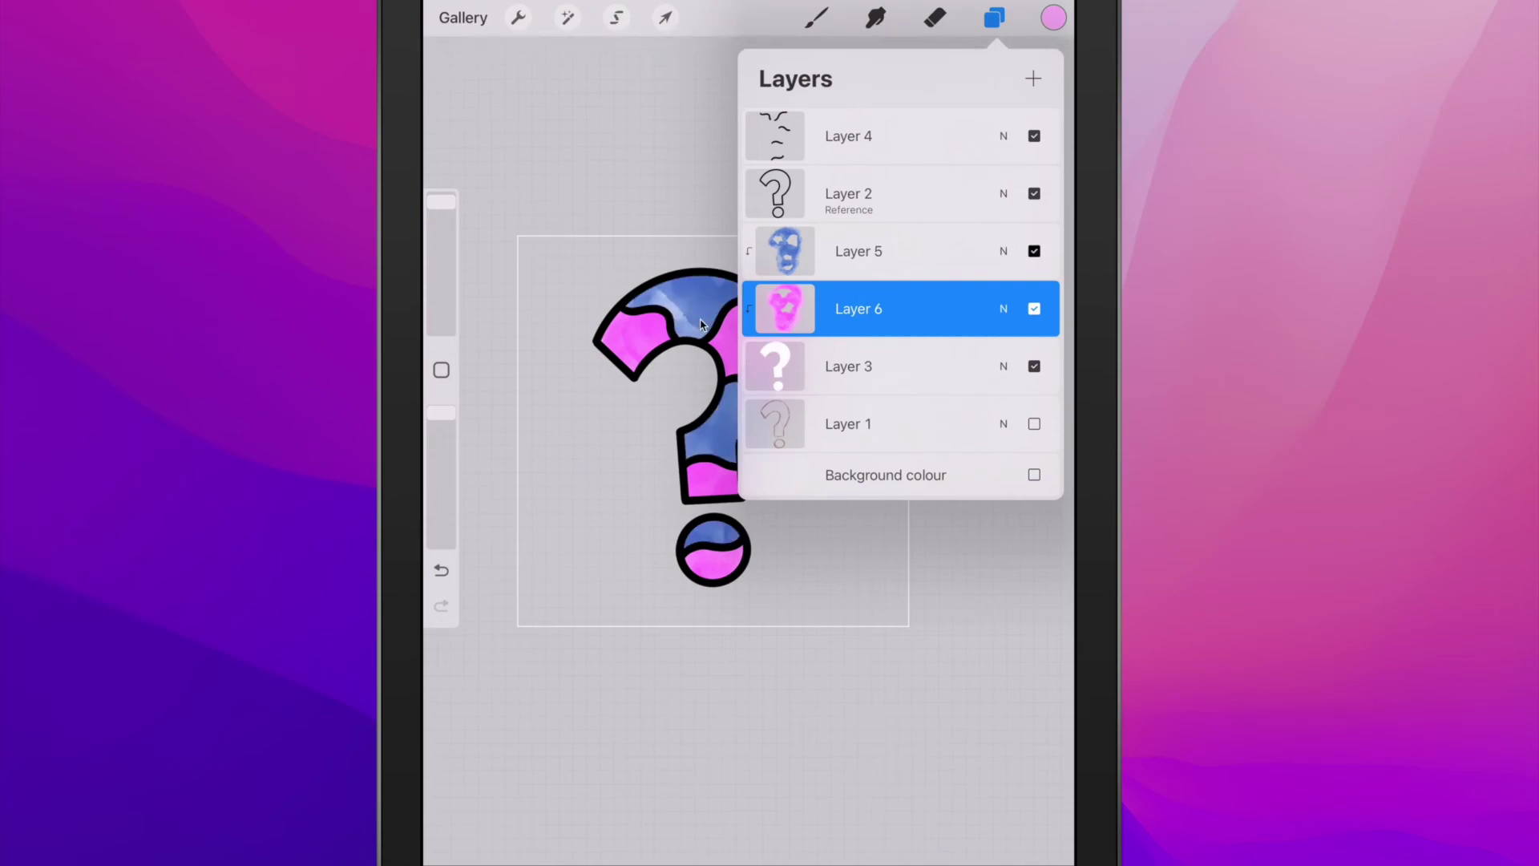
Set the blue Layer 5's saturation to 99% with Hue, Saturation, Brightness and try a hue of 77%.
{"action": "scroll", "coordinate": [701, 324], "scroll_direction": "down", "scroll_amount": 2}
{"action": "scroll", "coordinate": [700, 324], "scroll_direction": "up", "scroll_amount": 1}
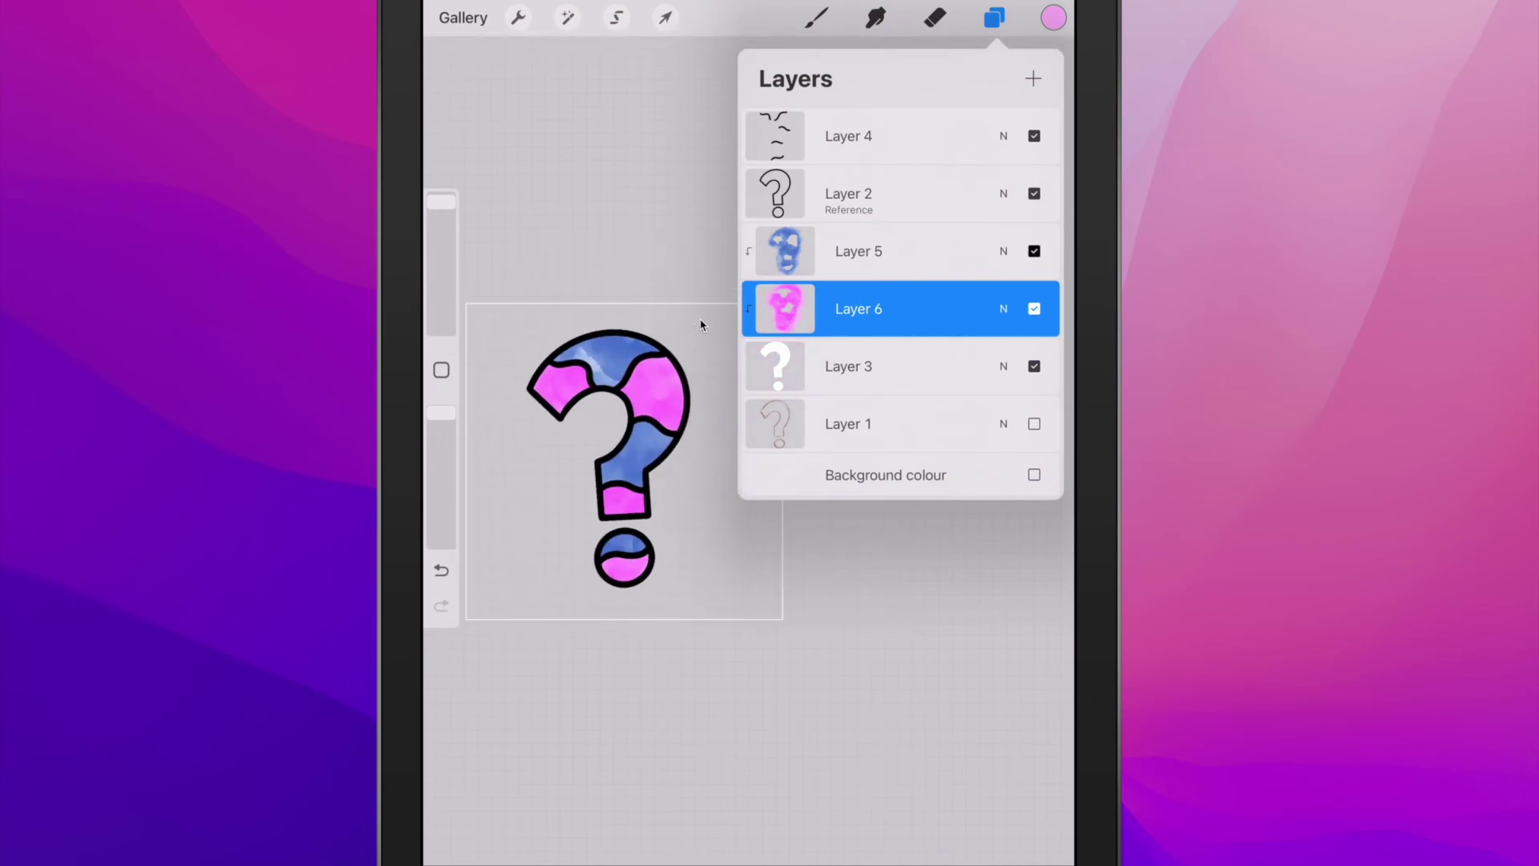
{"action": "left_click", "coordinate": [900, 251]}
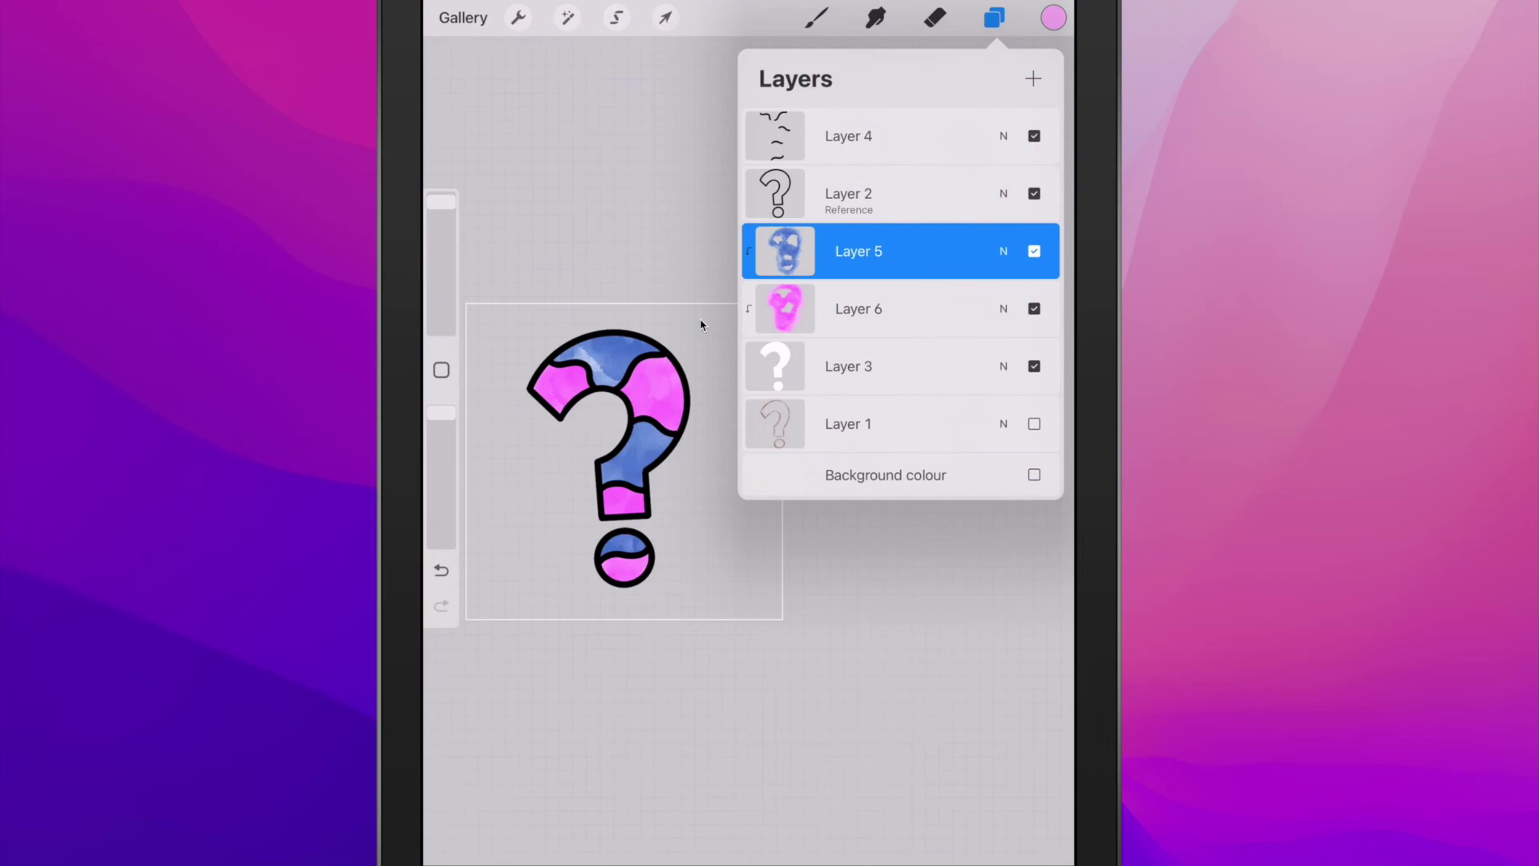
{"action": "key", "text": "a"}
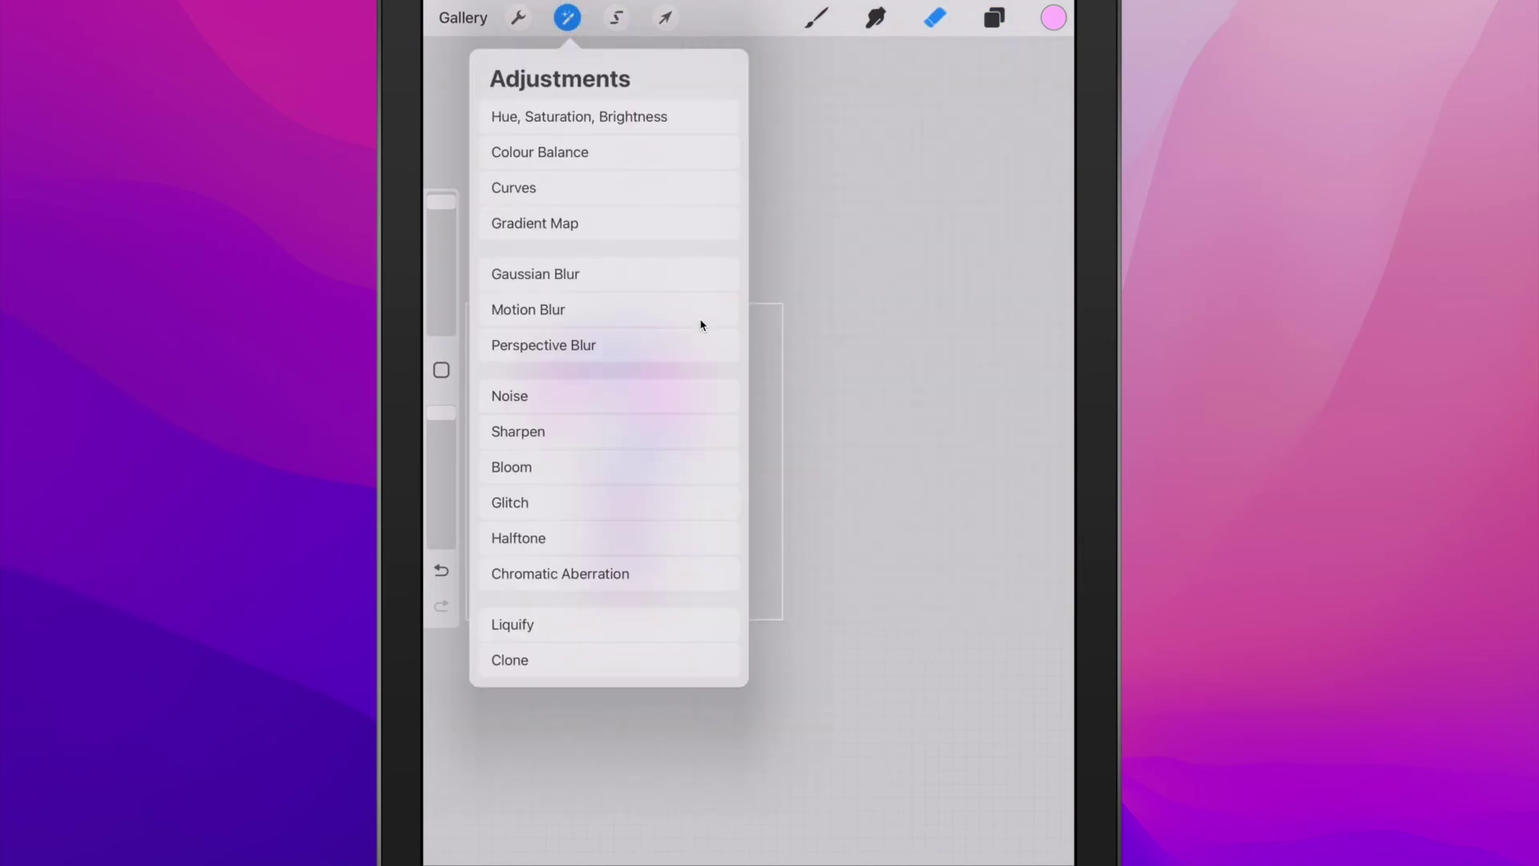
{"action": "key", "text": "super+u"}
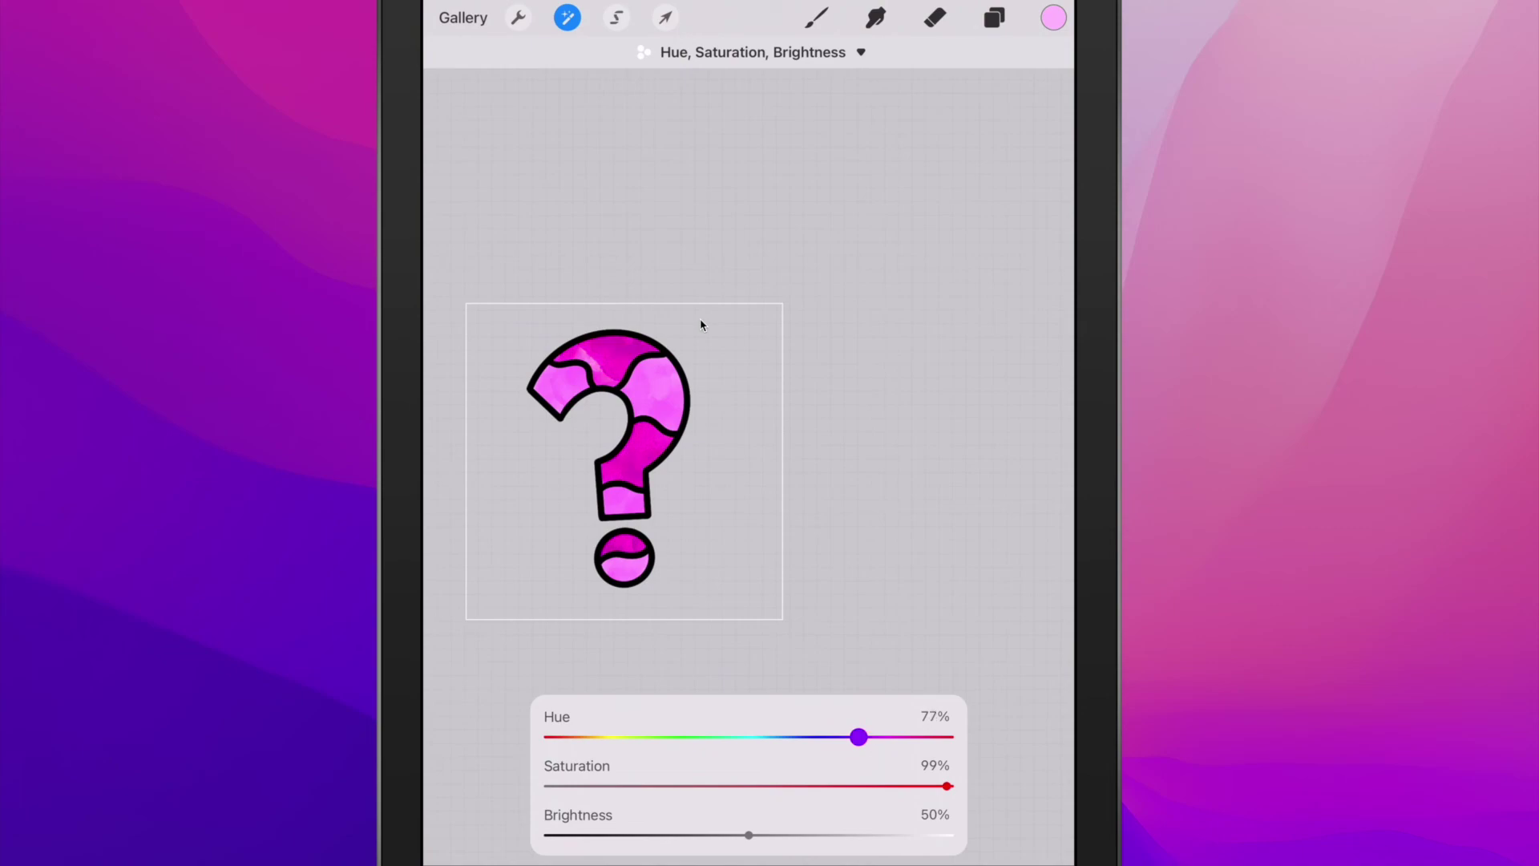
Undo the last hue change on Layer 5 and commit the saturation adjustment.
{"action": "key", "text": "super+z"}
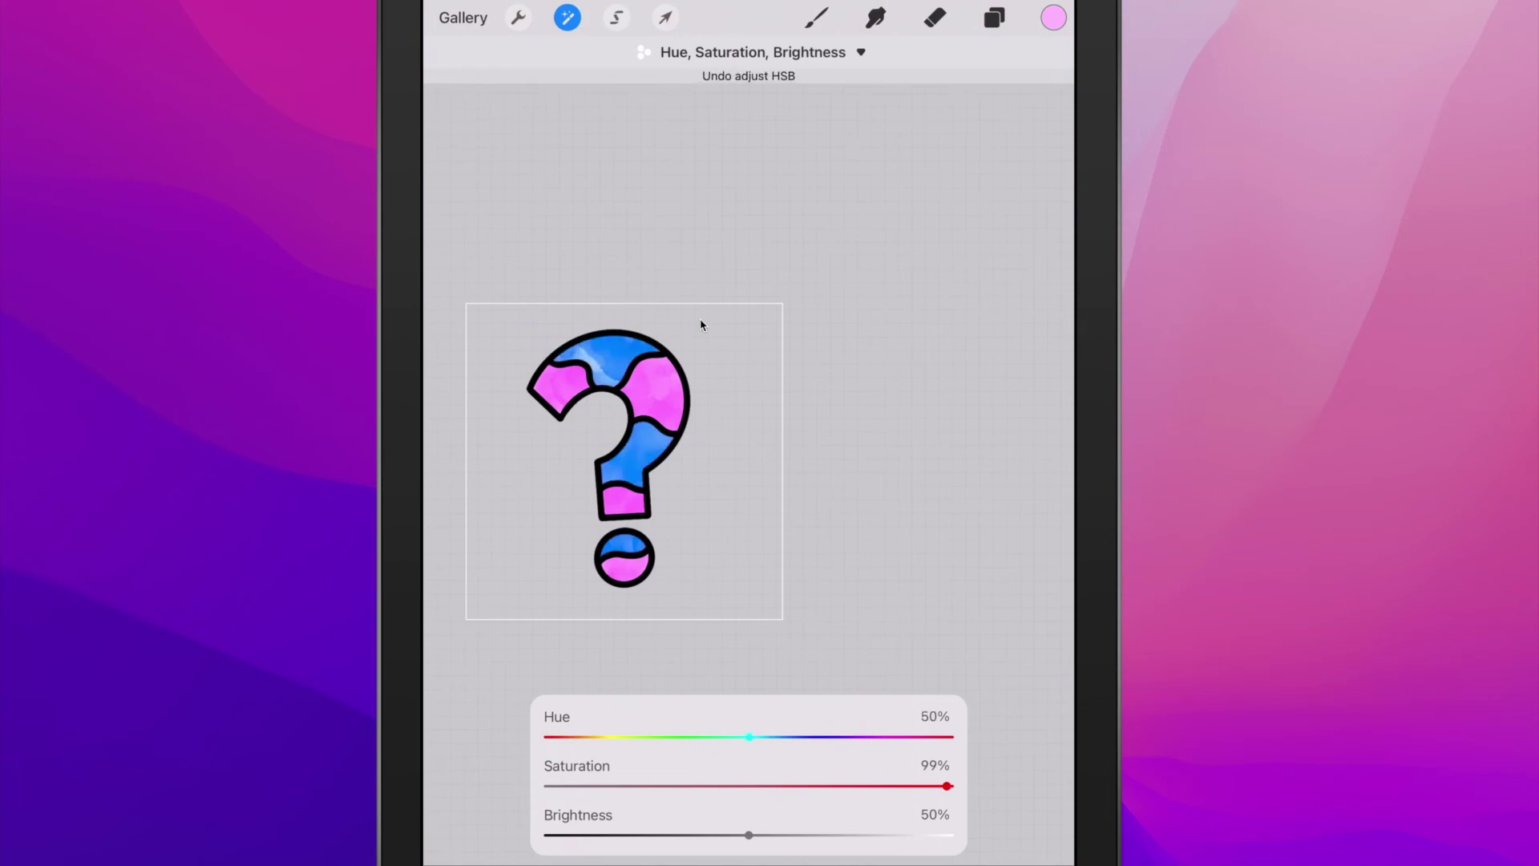
{"action": "scroll", "coordinate": [699, 319], "scroll_direction": "down", "scroll_amount": 2}
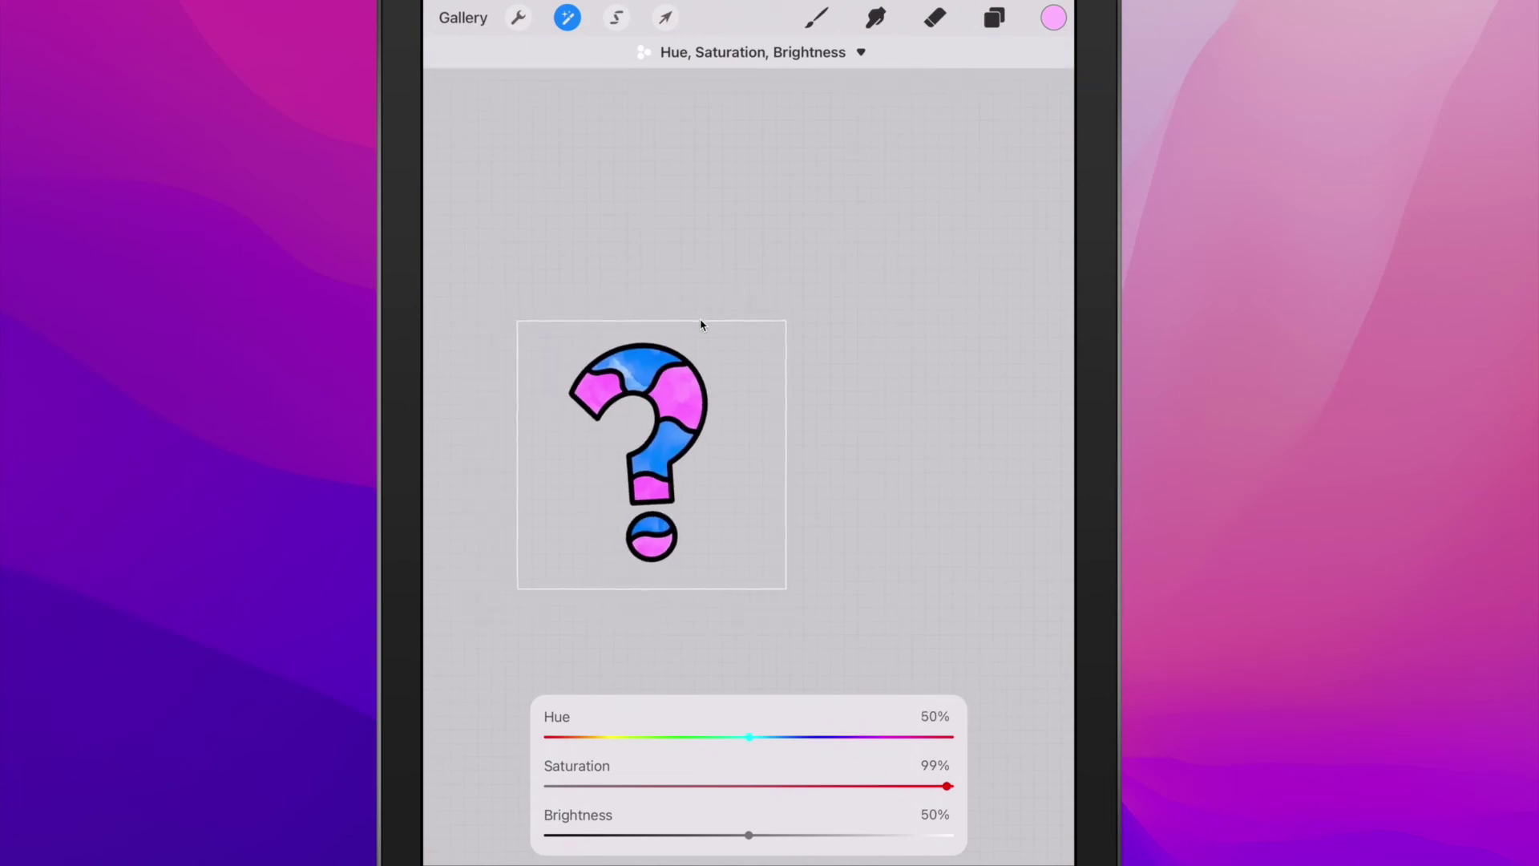
{"action": "scroll", "coordinate": [700, 319], "scroll_direction": "down", "scroll_amount": 1}
{"action": "key", "text": "e"}
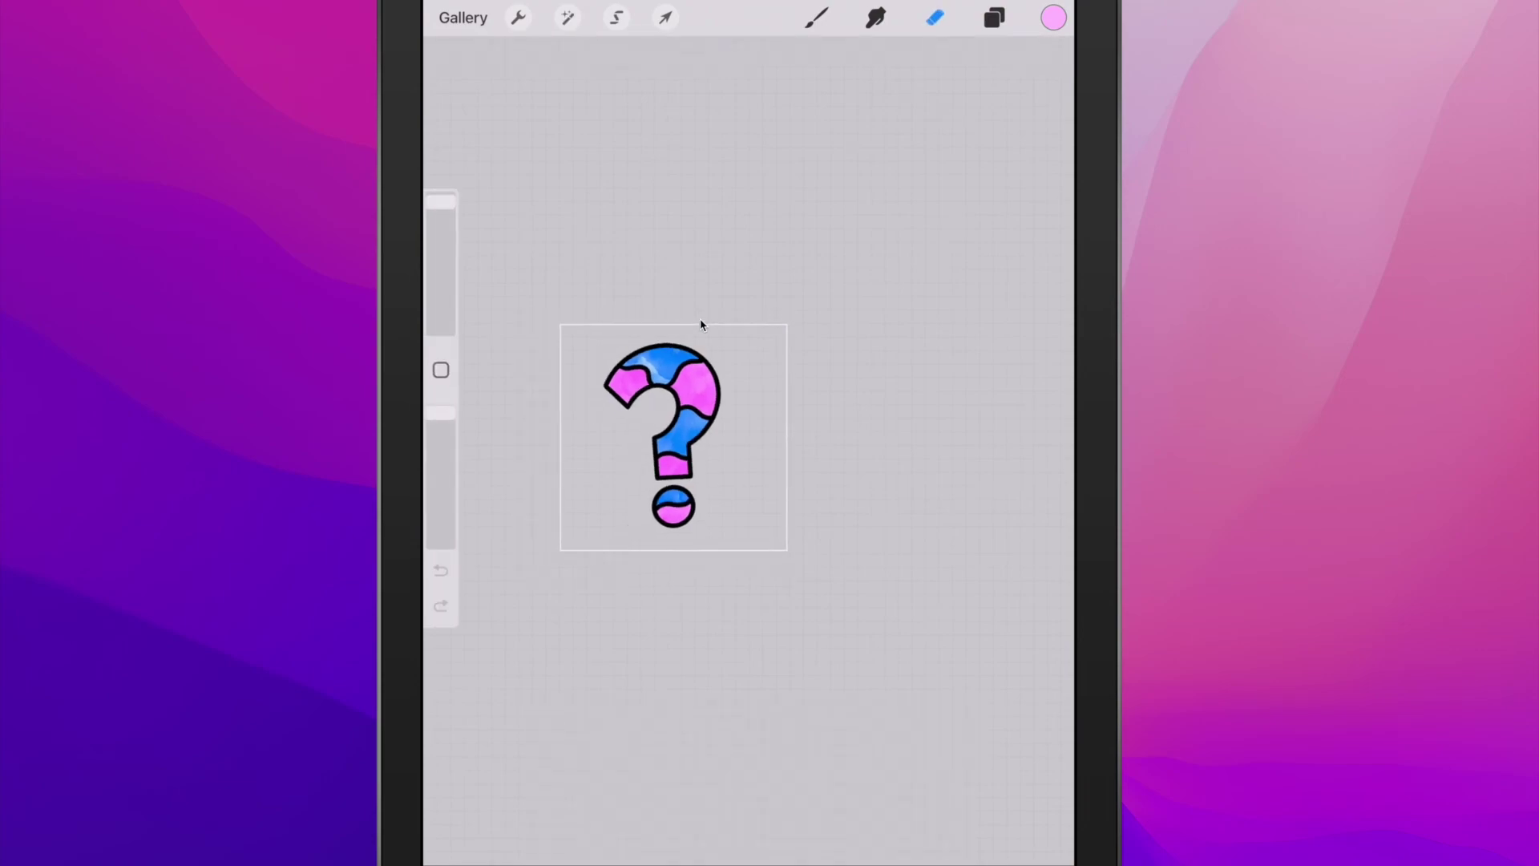
{"action": "scroll", "coordinate": [699, 319], "scroll_direction": "up", "scroll_amount": 3}
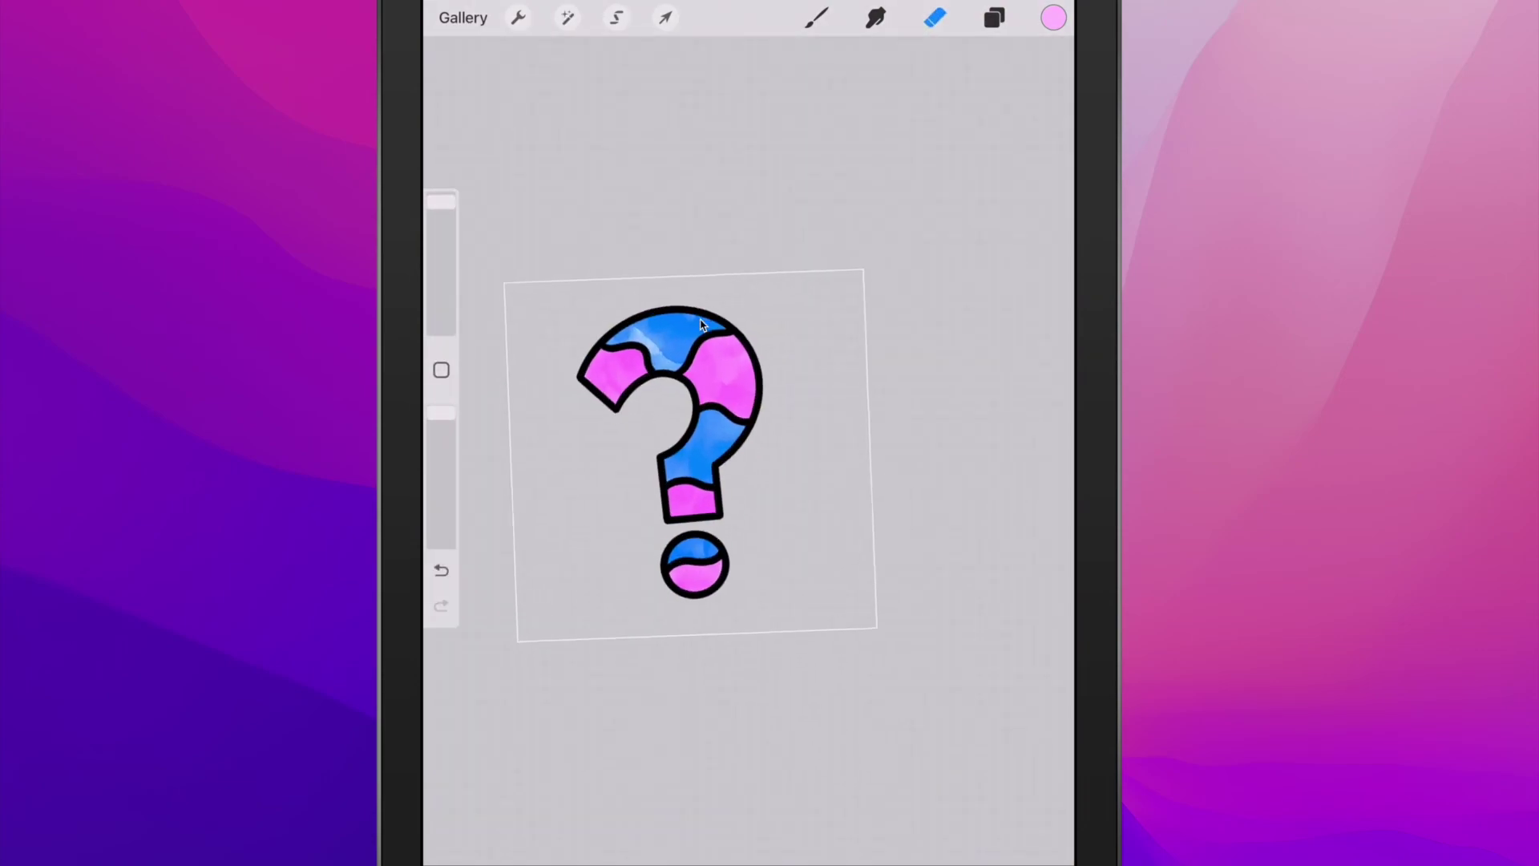